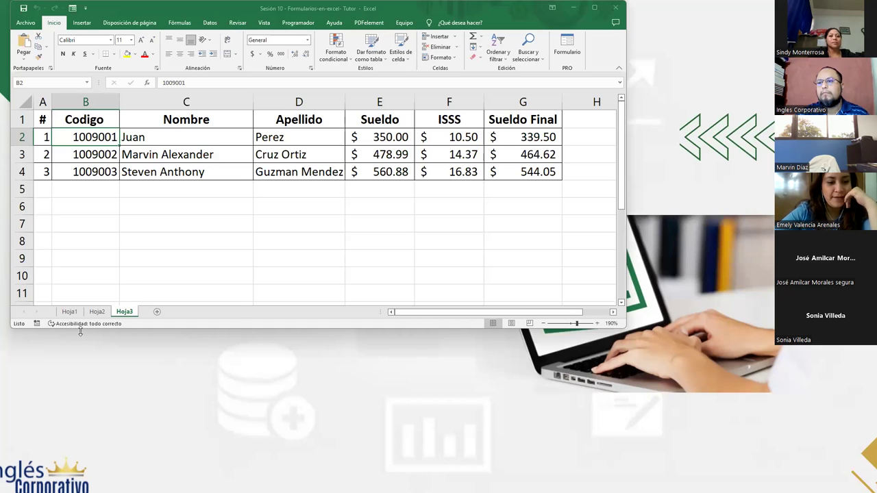
Maximize the Excel window, zoom into the Hoja1 agenda, and select cell A2.
left_click(591, 8)
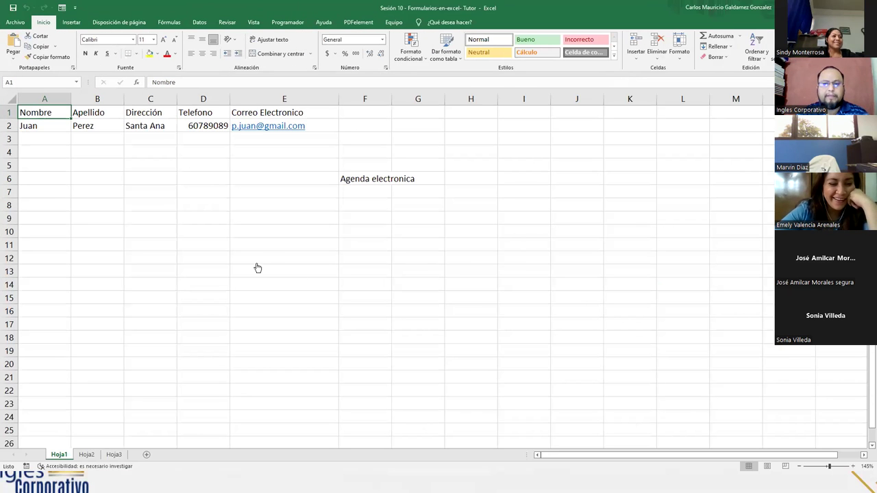
scroll(256, 264, "up", 2)
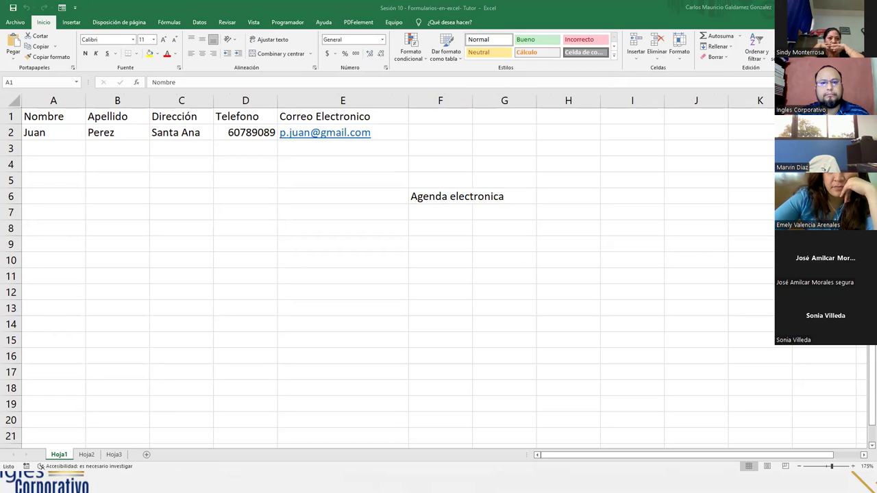
key("alt+Tab")
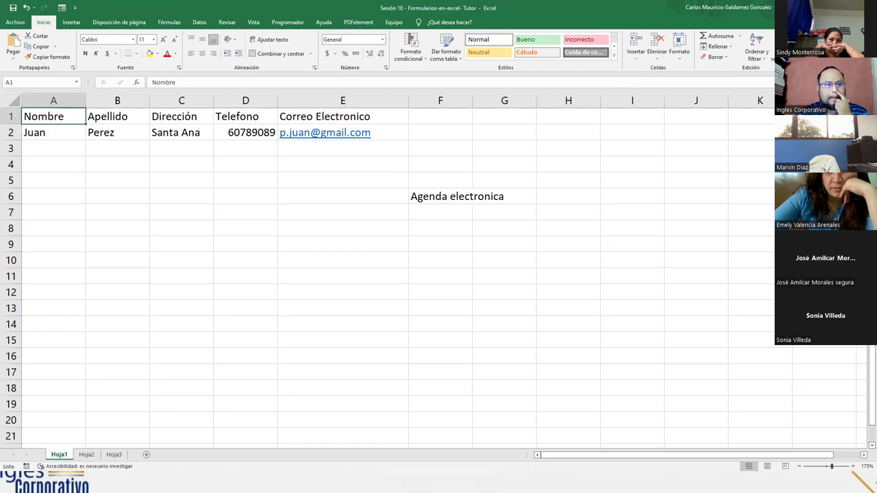
key("alt+Tab")
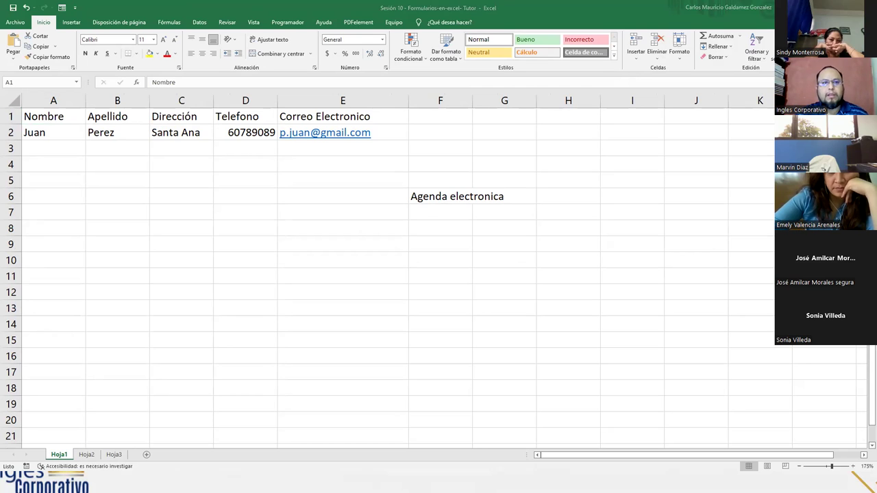
left_click(74, 133)
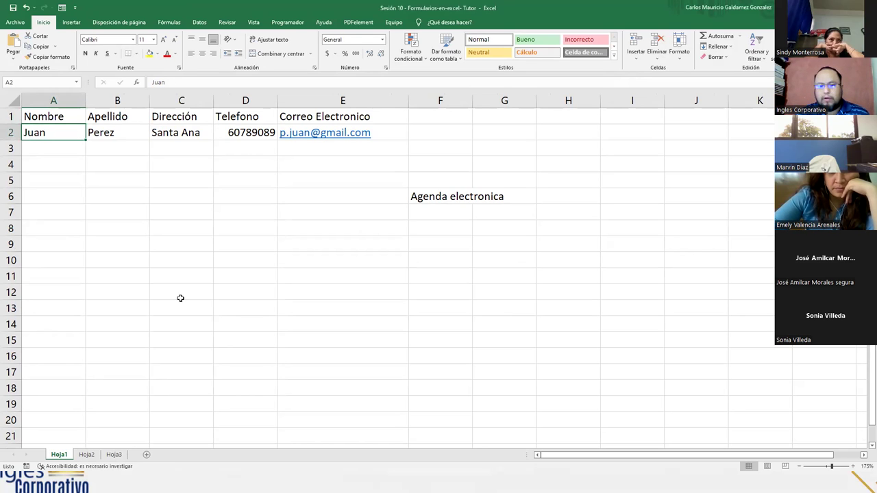
scroll(293, 292, "up", 2)
left_click(293, 292)
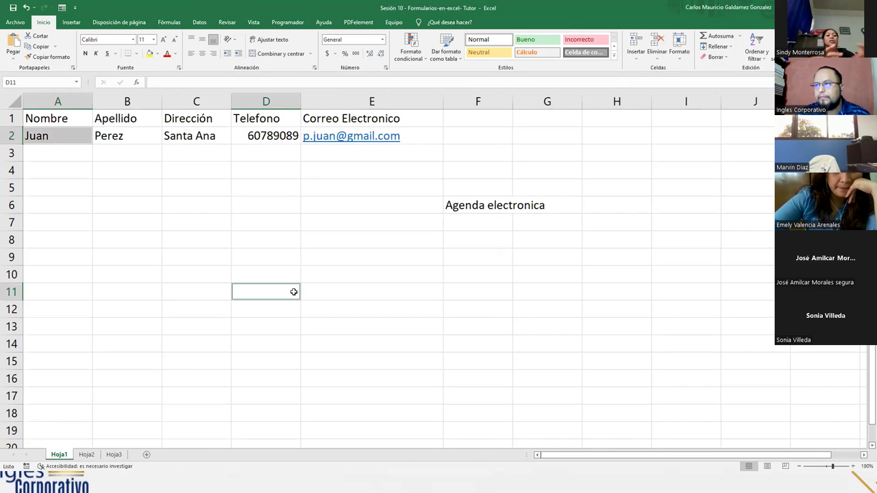
scroll(293, 292, "up", 1)
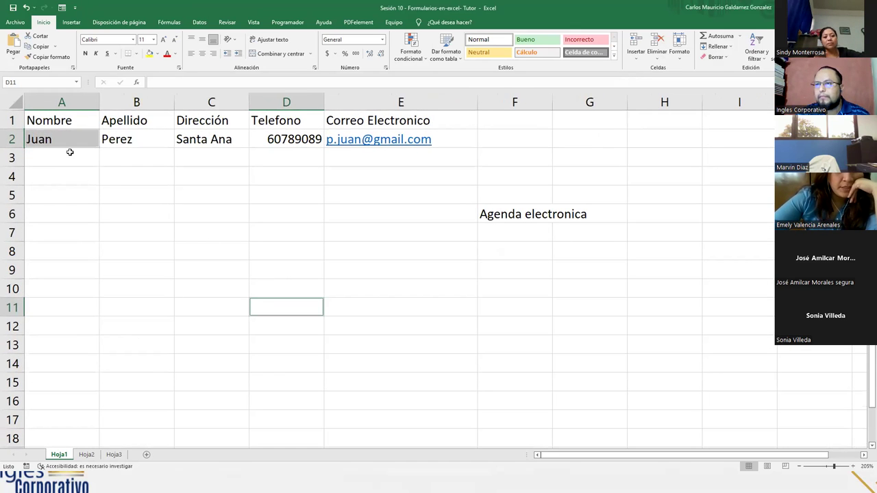
left_click(69, 151)
left_click(69, 140)
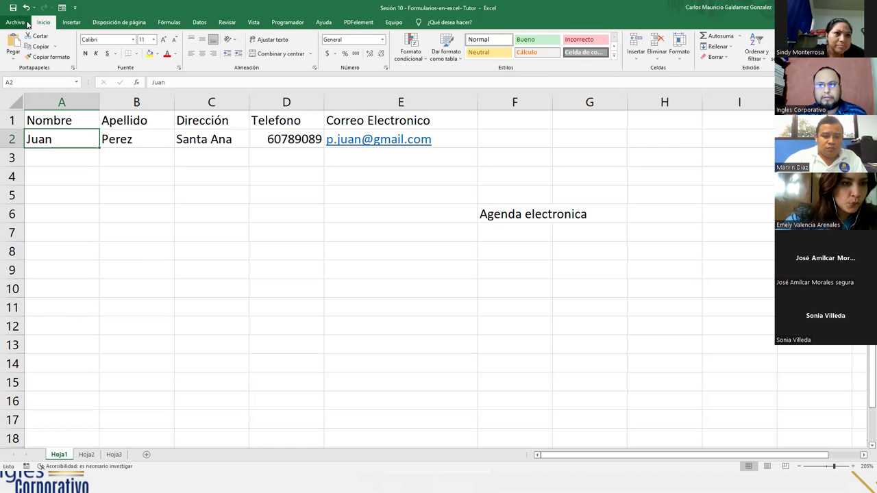
Open Excel Options (Opciones) from the Archivo backstage view.
left_click(28, 24)
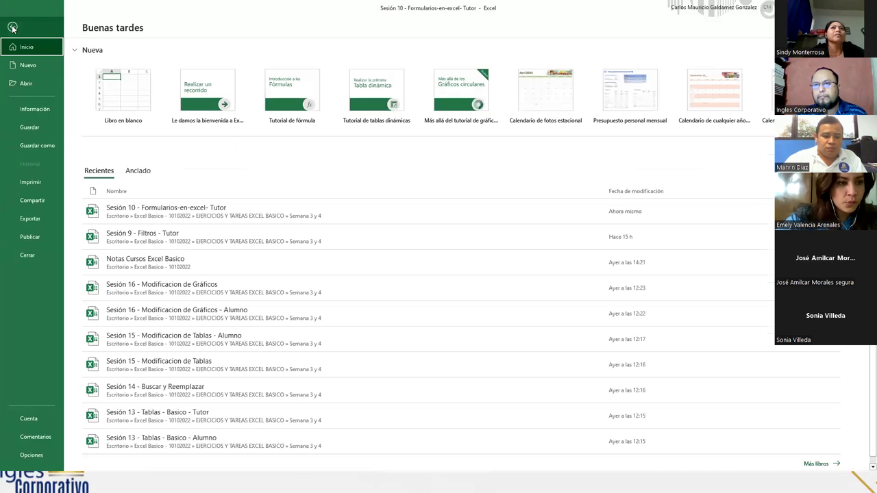
left_click(12, 27)
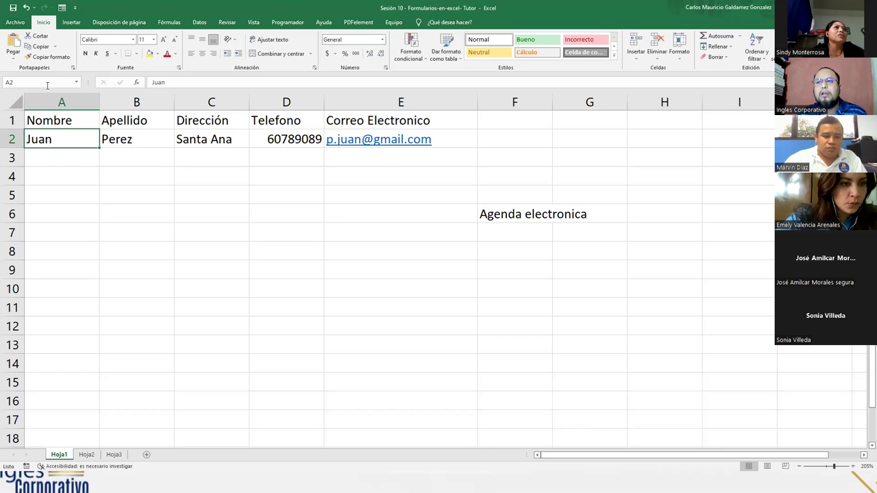
left_click(15, 23)
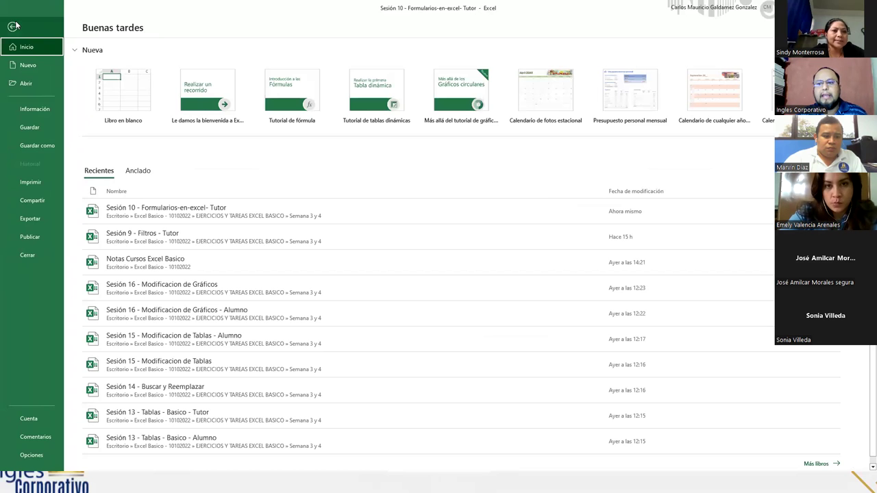
left_click(31, 455)
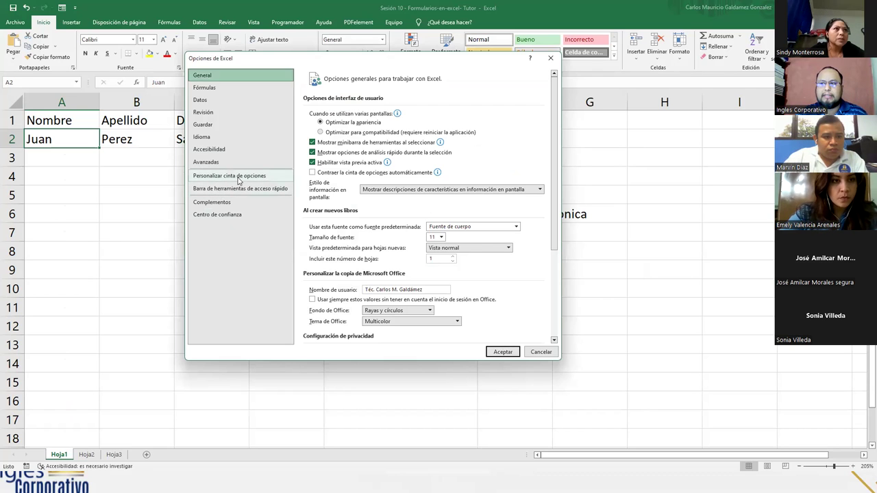
Switch to Personalizar cinta de opciones and list Todos los comandos.
left_click(238, 178)
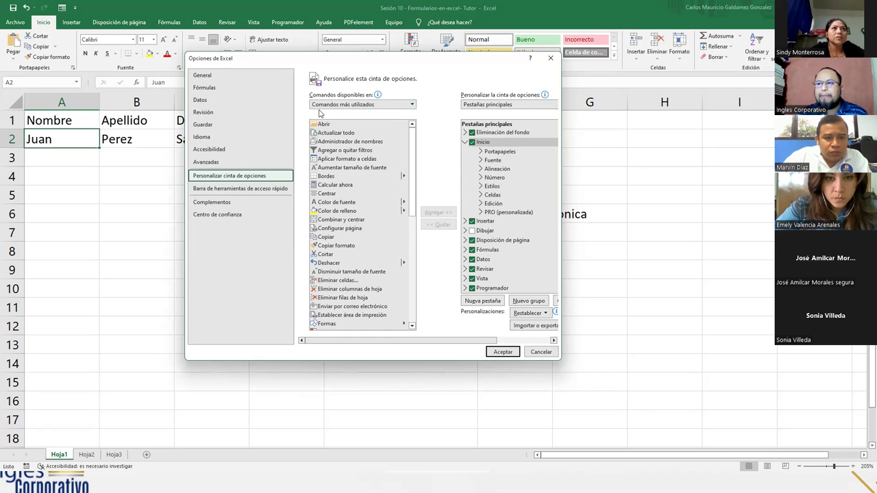
left_click(412, 104)
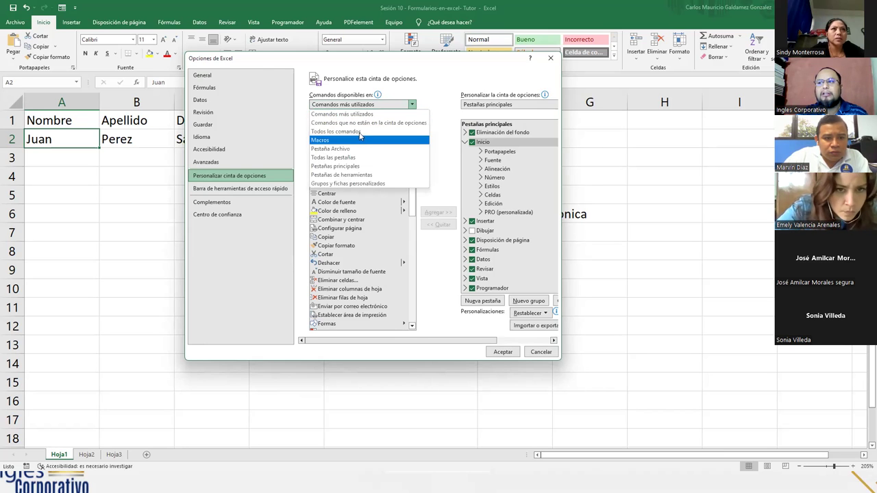
key("Escape")
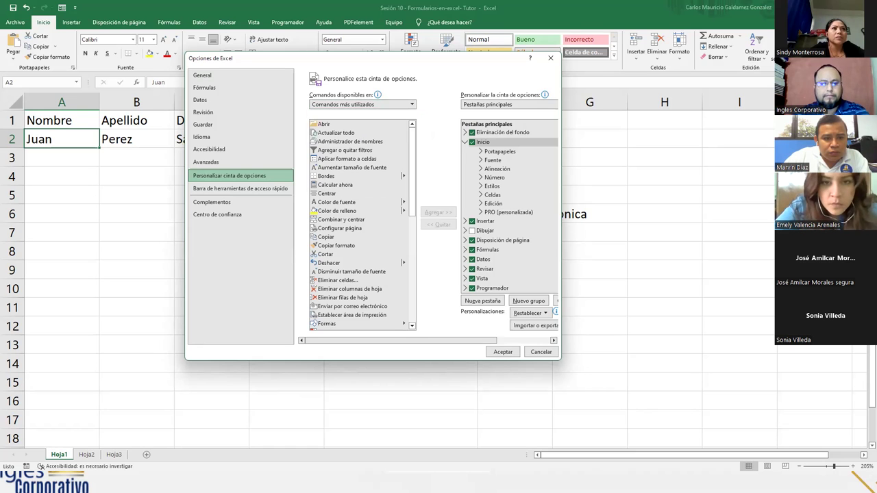
key("Down")
key("Down")
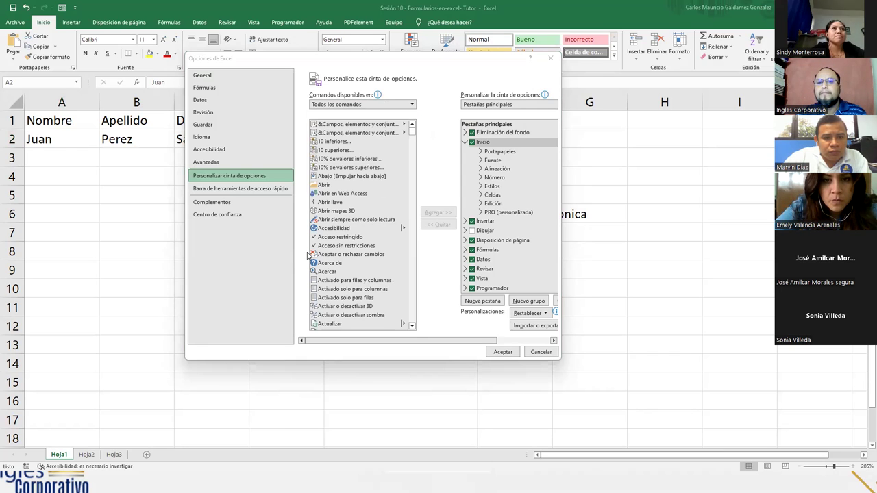
left_click(346, 228)
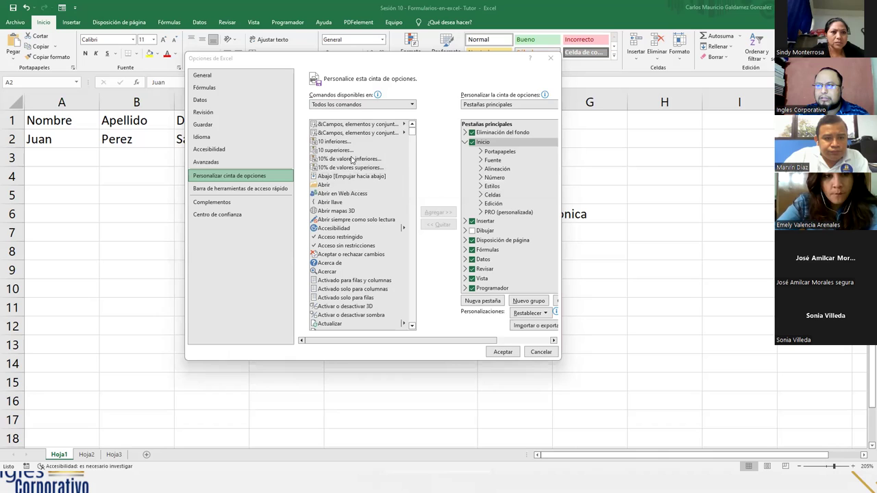
Scroll the all-commands list down to the Formulario command.
left_click(333, 149)
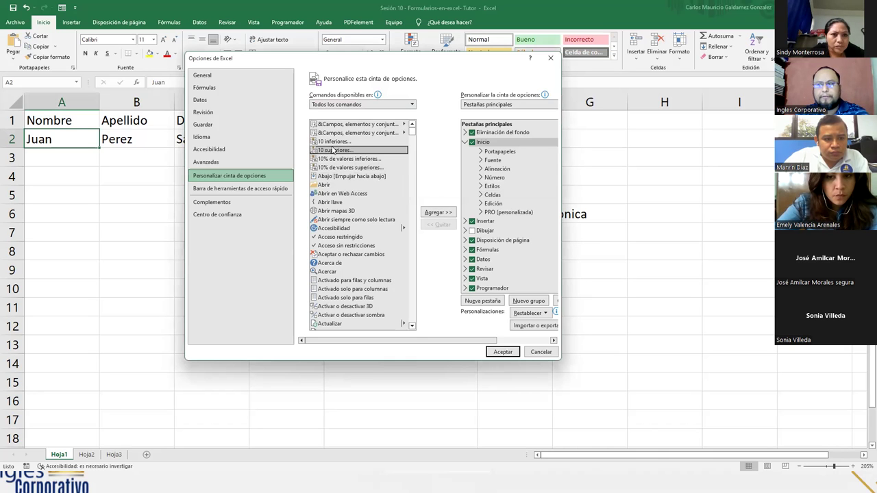
key("f")
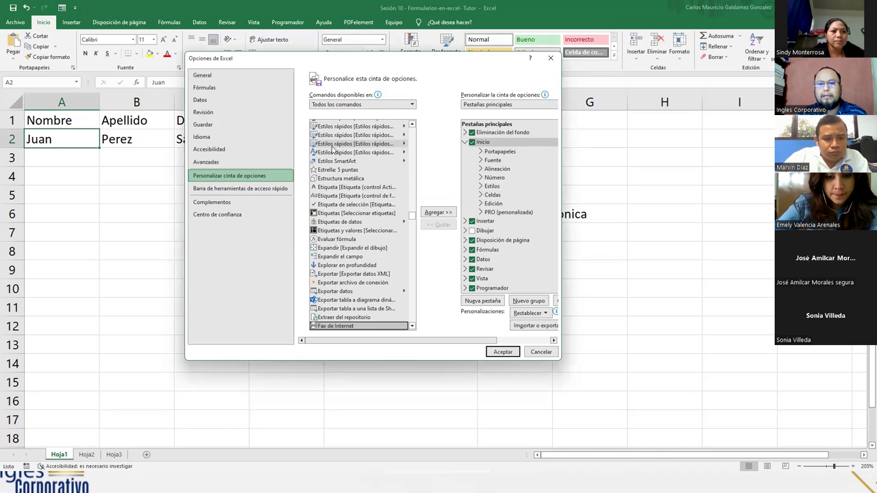
scroll(360, 269, "down", 3)
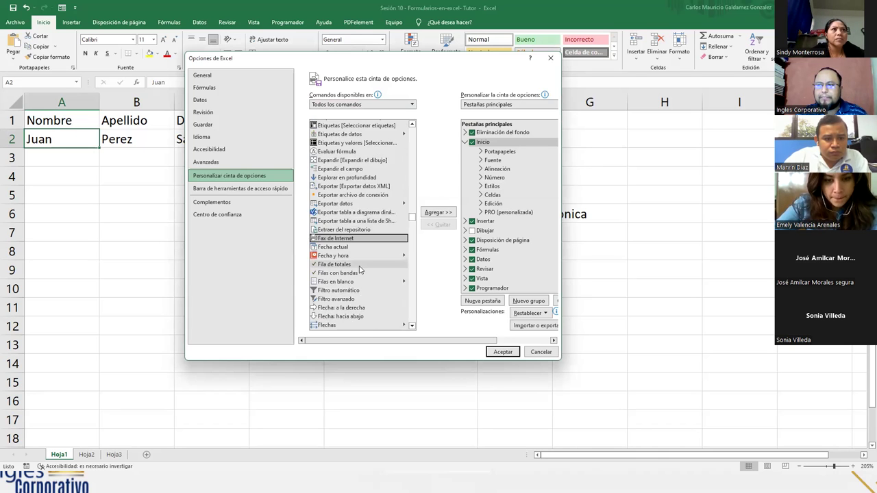
scroll(350, 281, "down", 3)
scroll(342, 290, "down", 4)
scroll(336, 296, "down", 3)
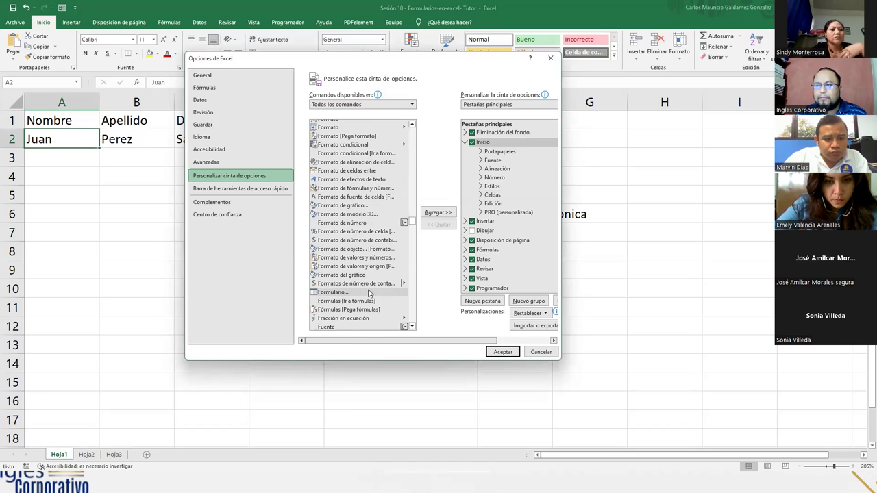
Remove Formulario from the custom PRO group, then delete the PRO group from Inicio.
left_click(356, 293)
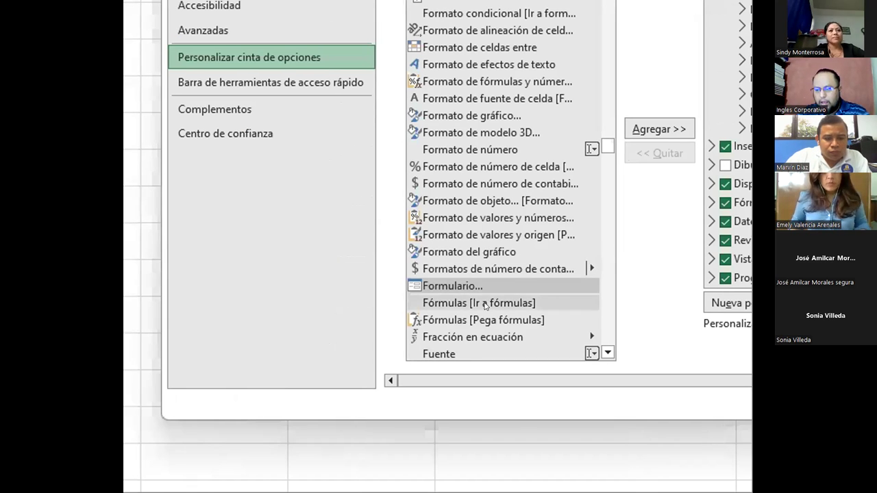
left_click(443, 288)
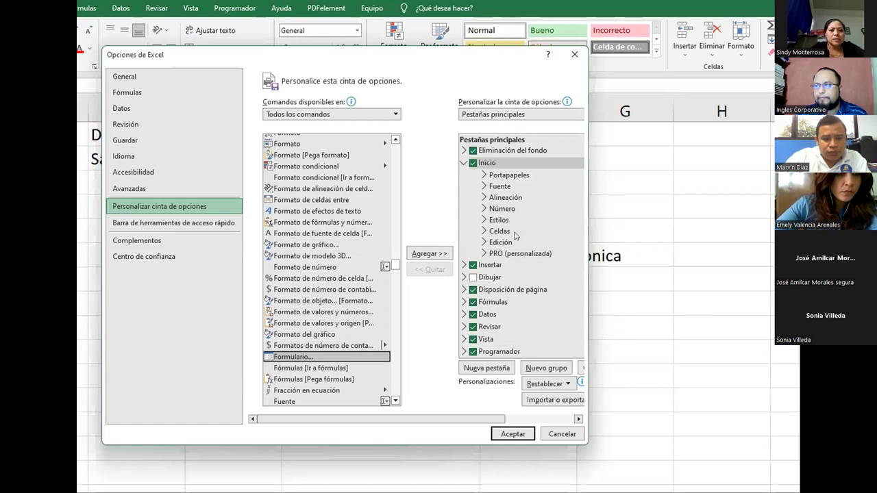
left_click(512, 253)
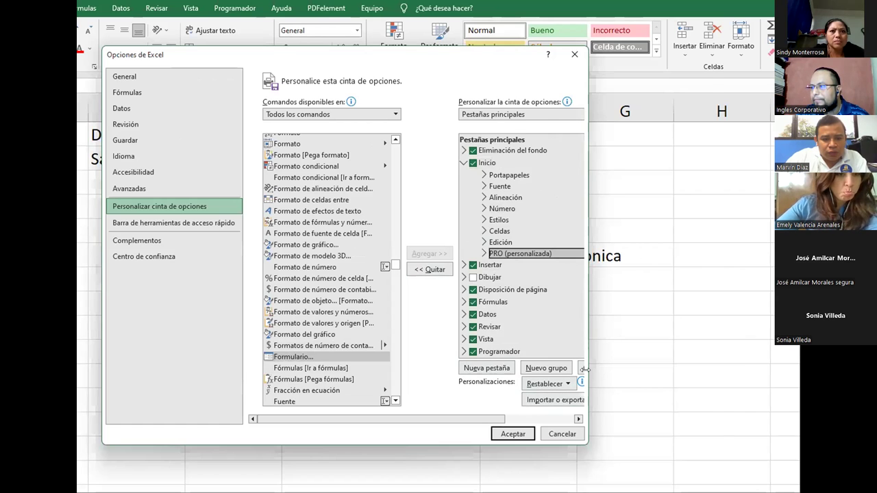
left_click_drag(585, 370, 701, 373)
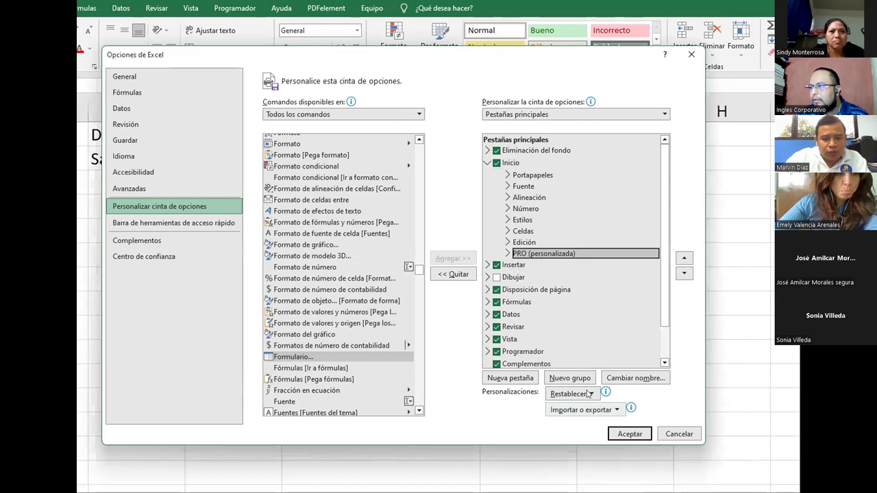
left_click(507, 254)
left_click(545, 264)
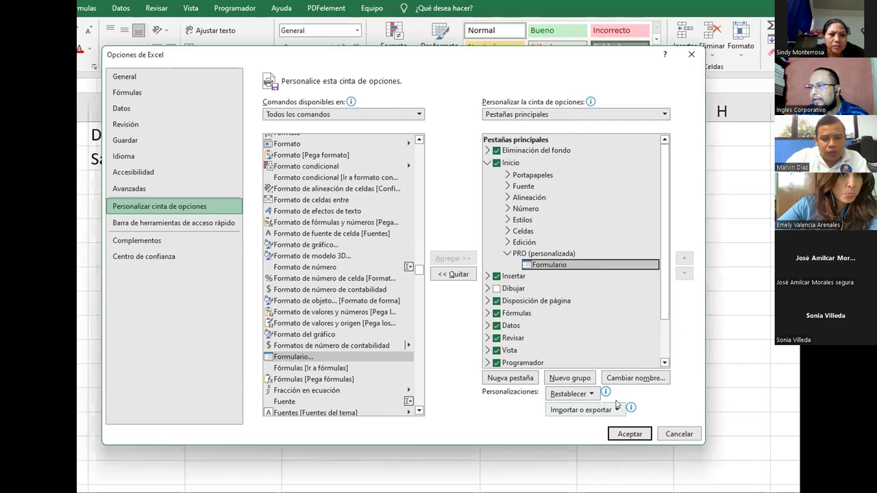
left_click(455, 274)
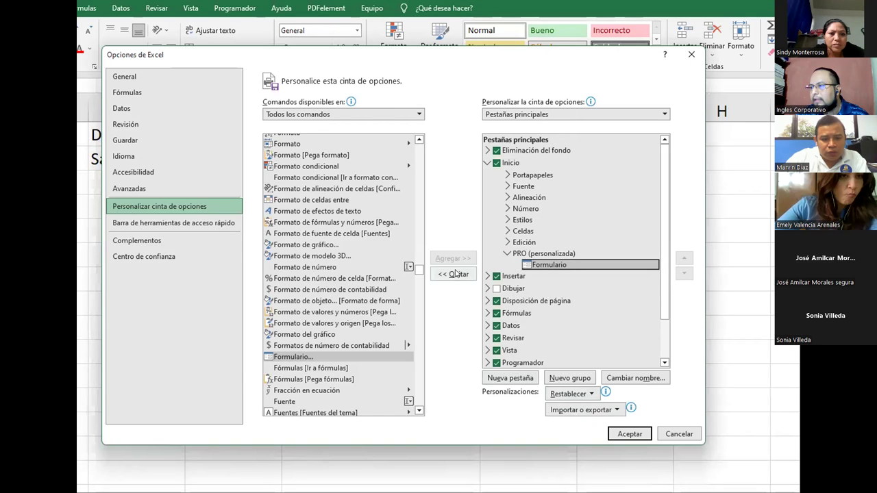
right_click(538, 255)
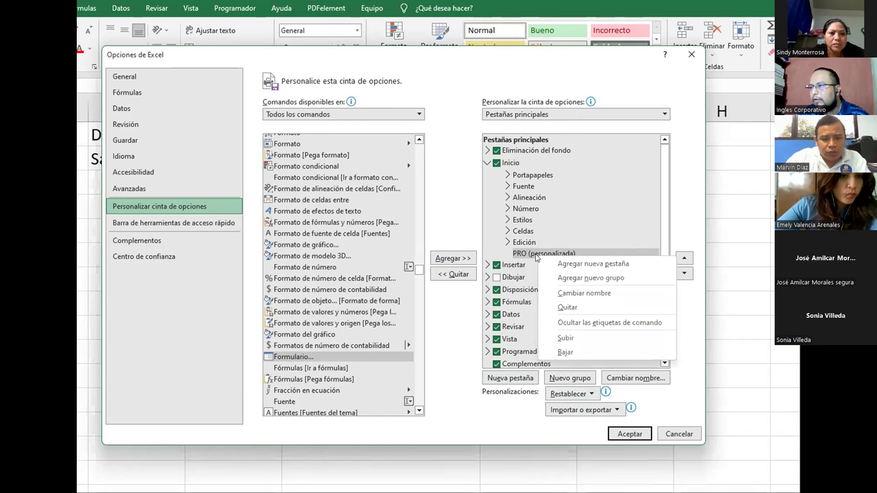
left_click(574, 307)
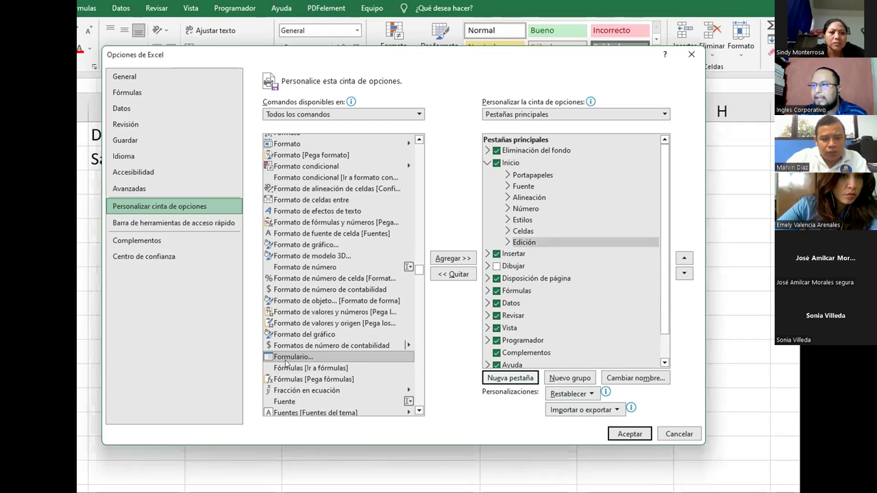
Add a custom group under the Inicio tab, then delete it again.
left_click(307, 358)
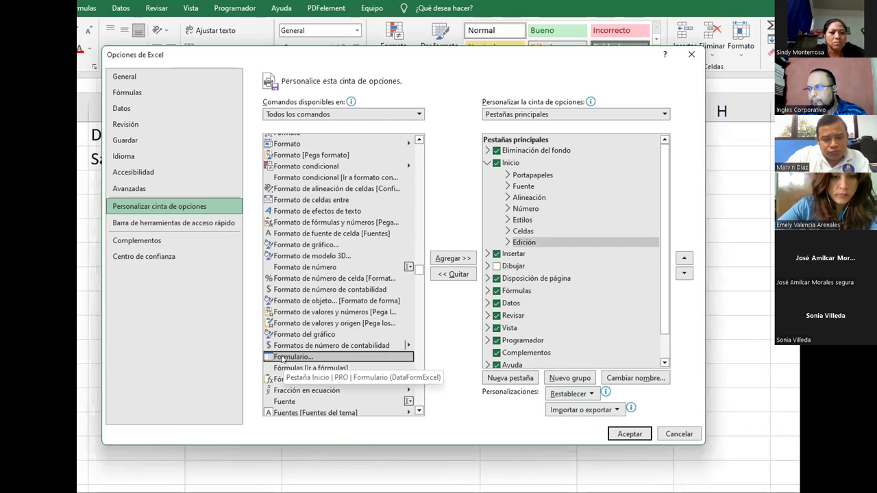
left_click(511, 164)
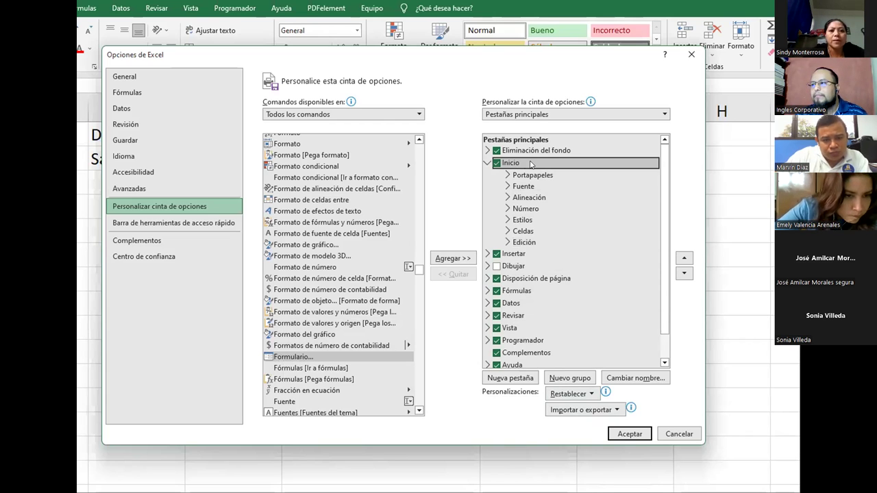
right_click(531, 164)
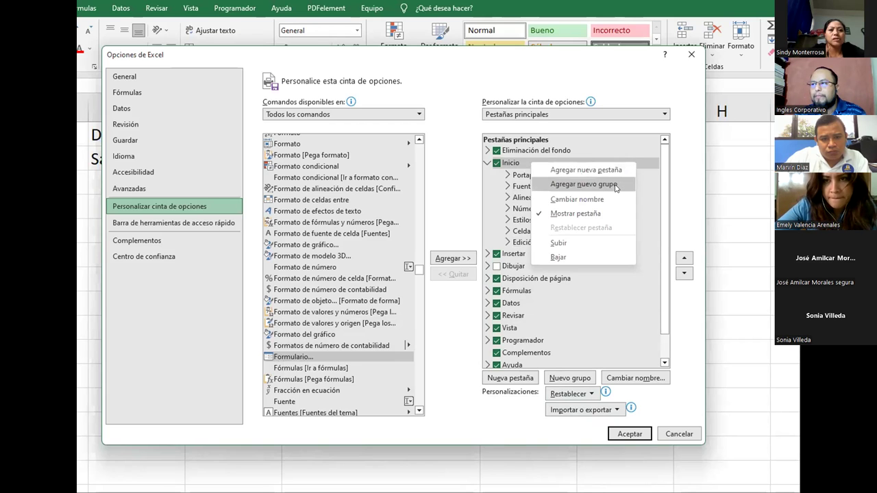
left_click(583, 184)
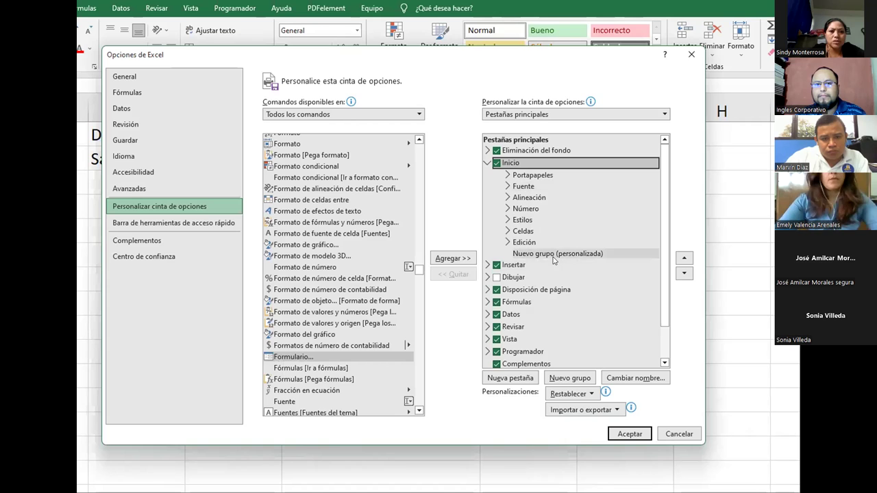
right_click(535, 164)
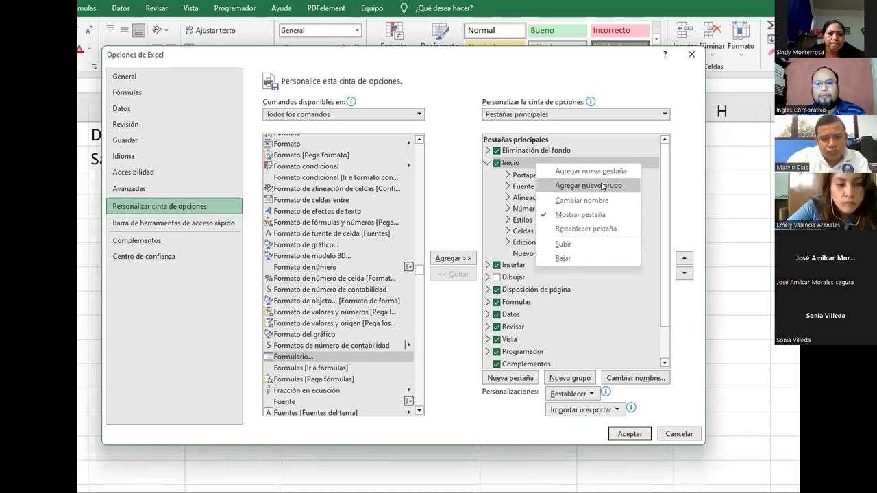
left_click(526, 164)
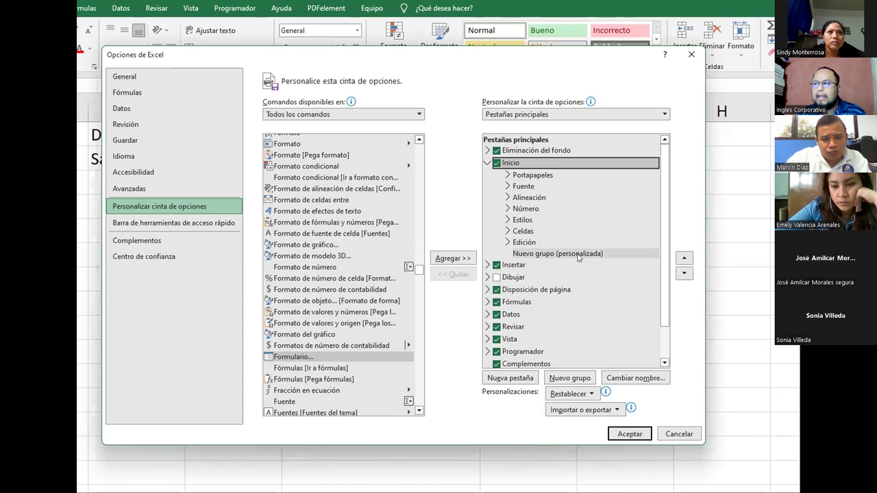
left_click(578, 255)
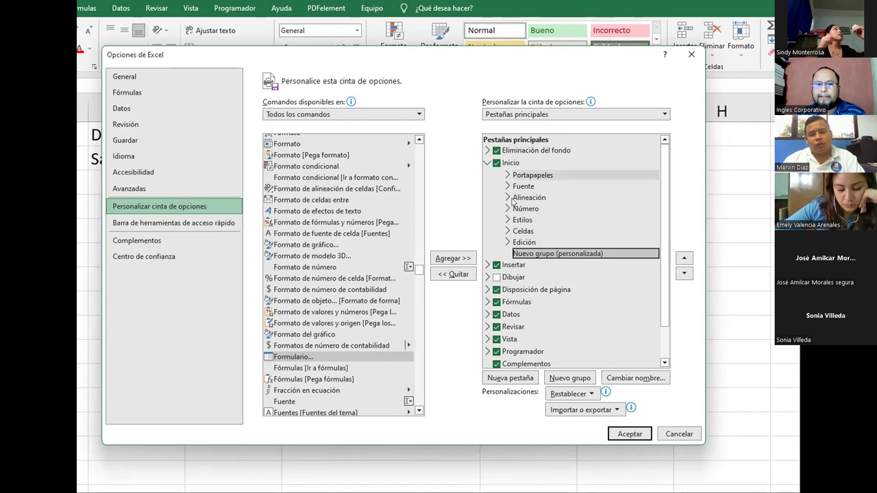
right_click(562, 255)
left_click(587, 362)
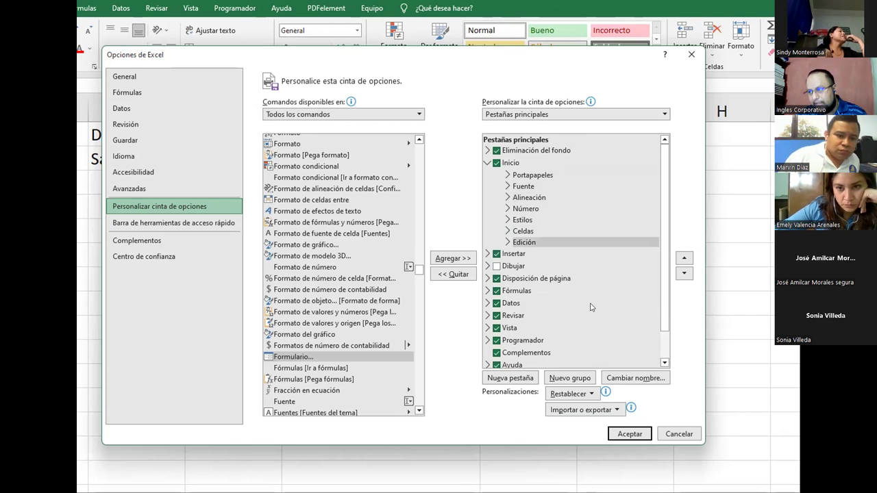
Add a fresh Nuevo grupo (personalizada) under Inicio and select it.
left_click(516, 163)
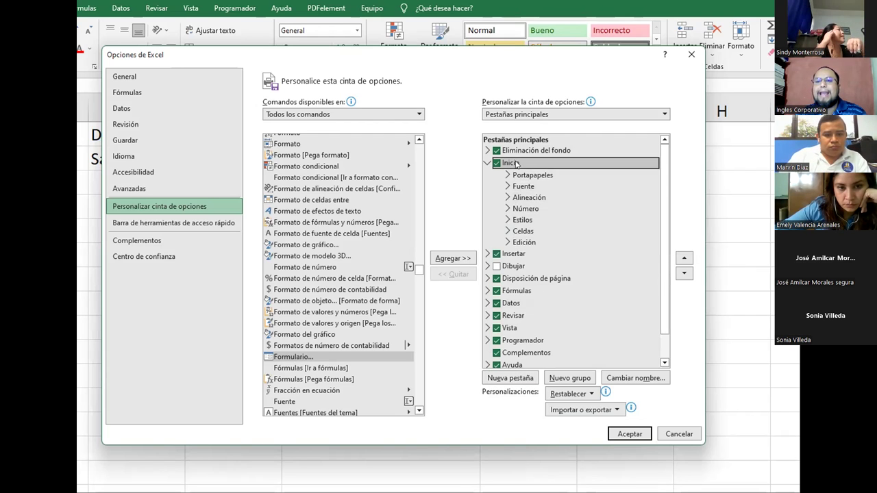
right_click(522, 164)
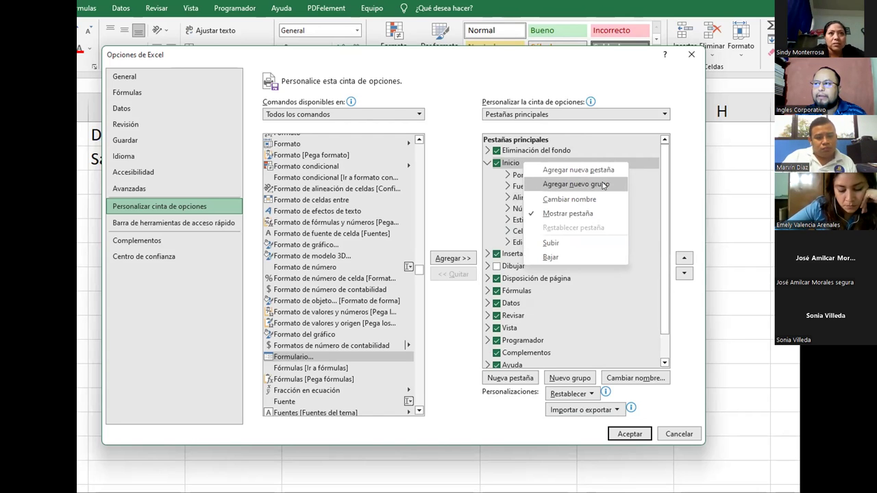
left_click(605, 185)
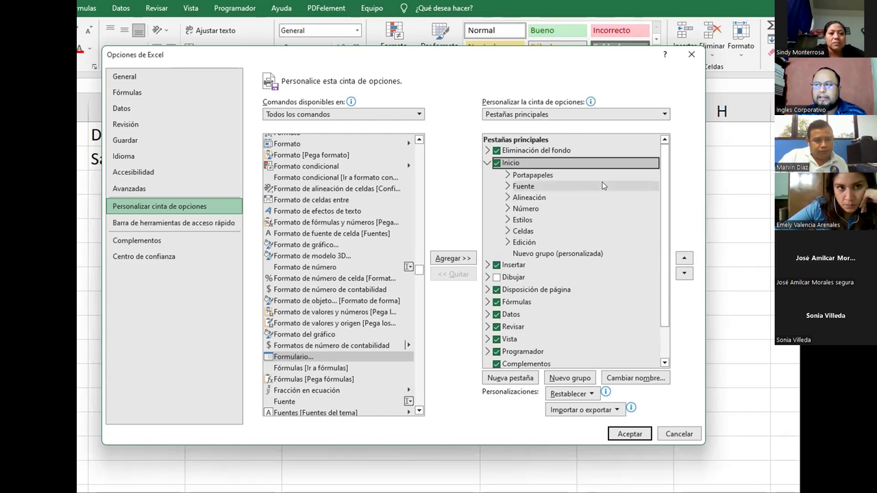
left_click(579, 255)
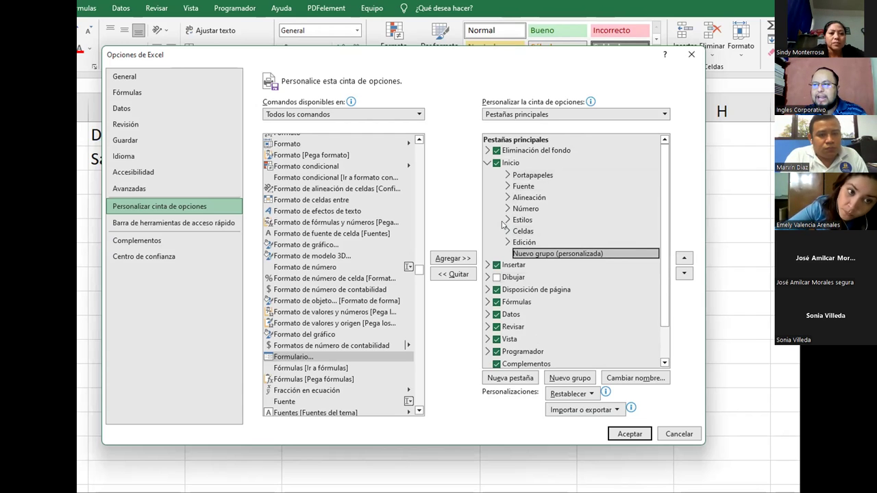
left_click(523, 164)
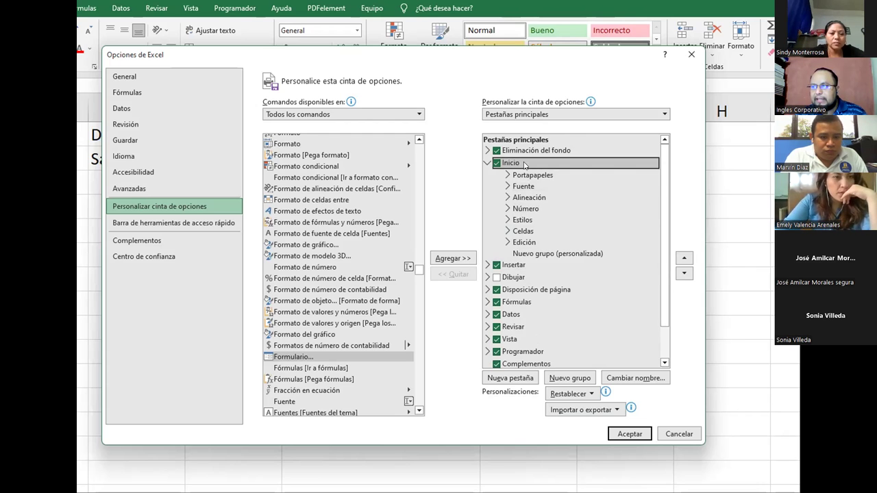
left_click(525, 254)
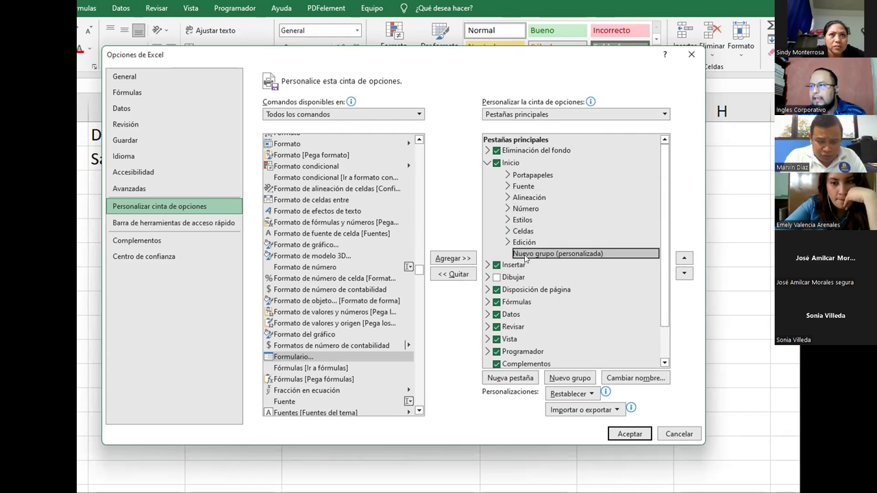
right_click(530, 255)
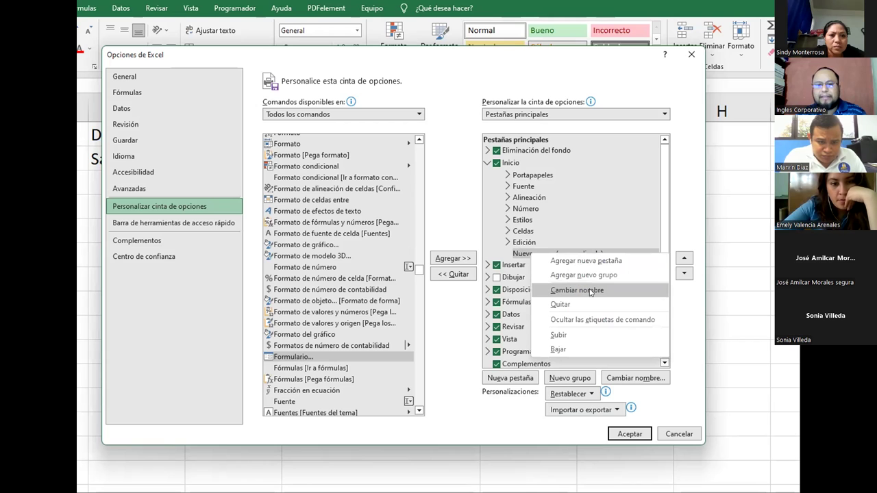
Rename Nuevo grupo (personalizada) to 'Formulario' through Cambiar nombre.
left_click(577, 291)
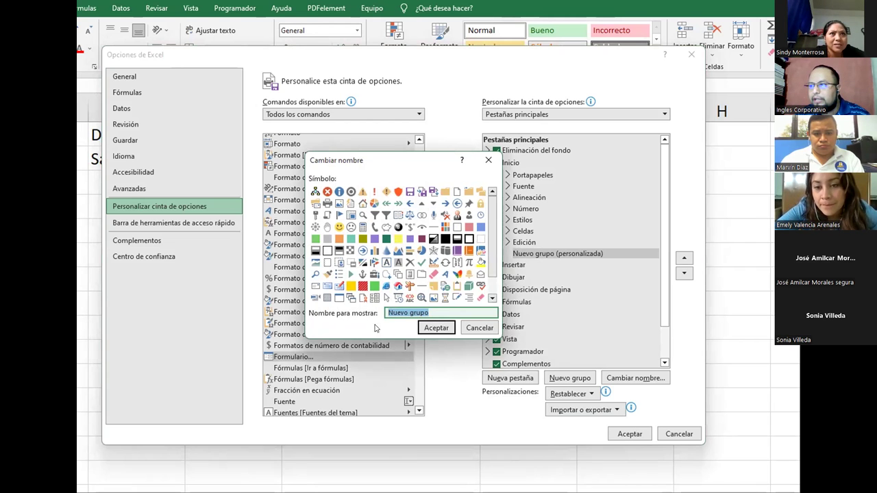
left_click(433, 310)
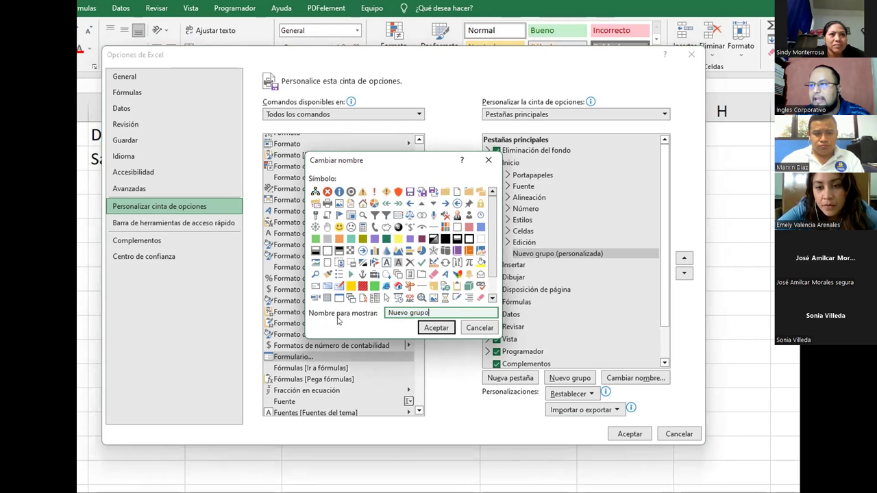
key("shift+Home")
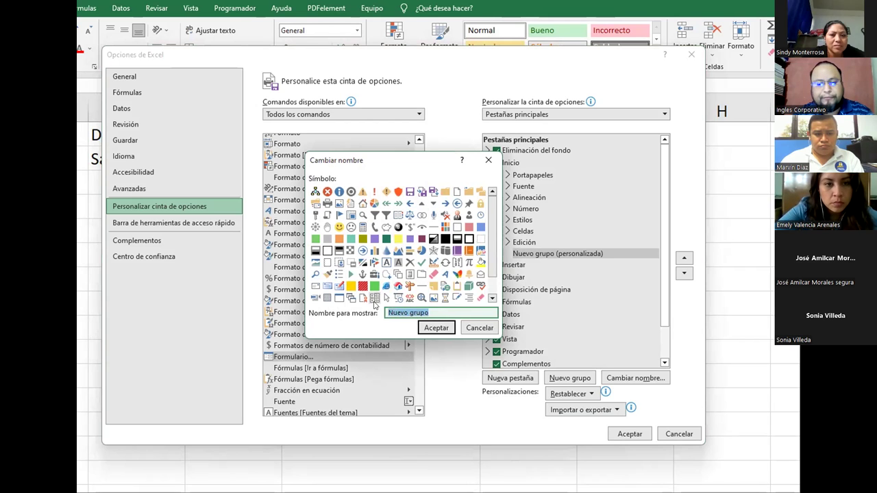
type("Formulario")
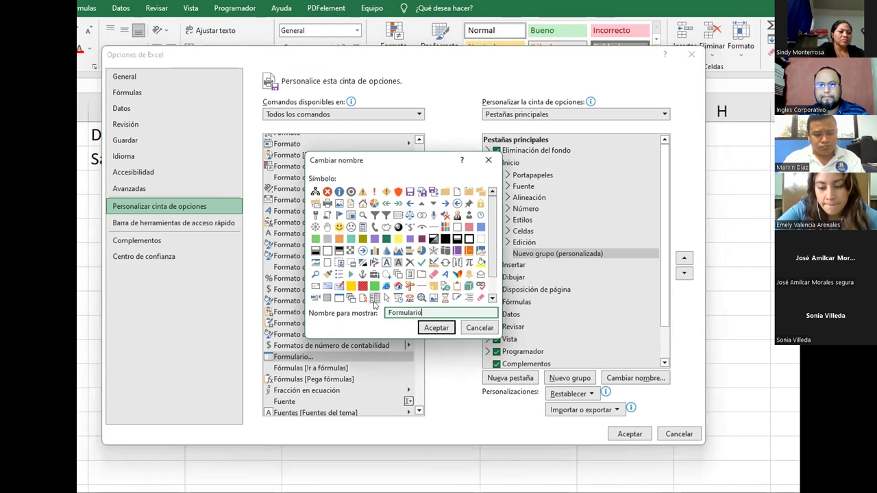
left_click(435, 329)
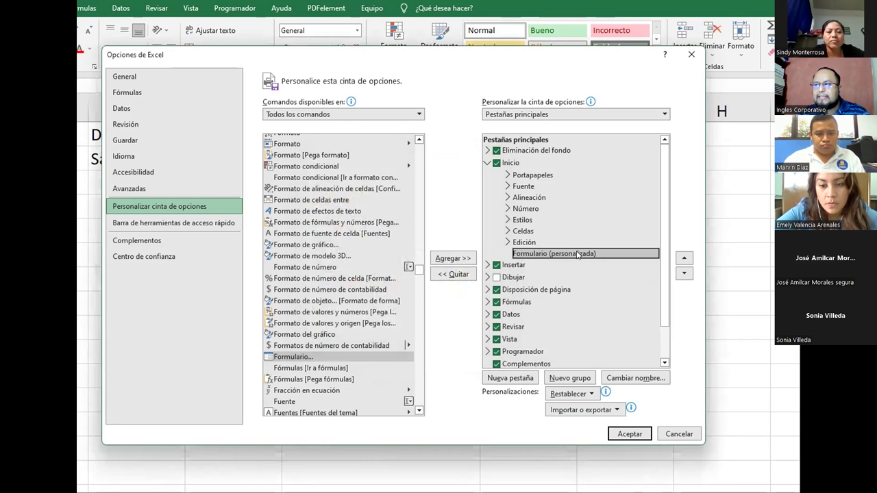
left_click(524, 163)
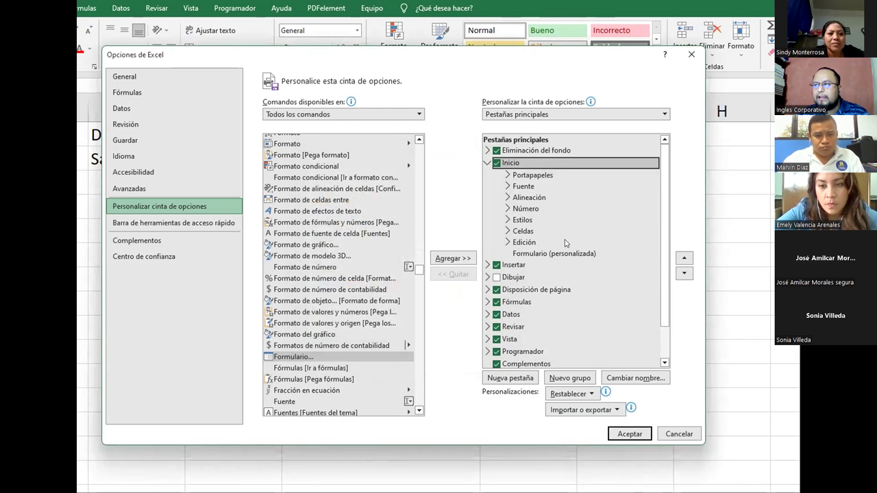
left_click(528, 254)
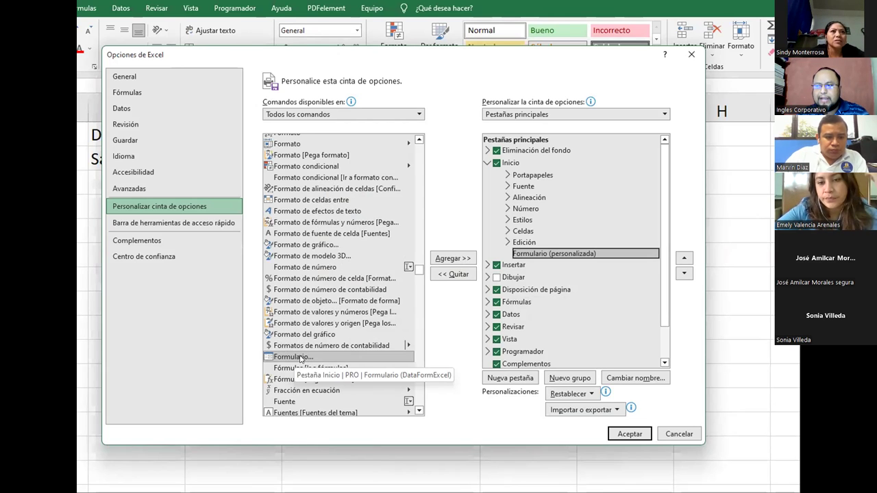
left_click(300, 358)
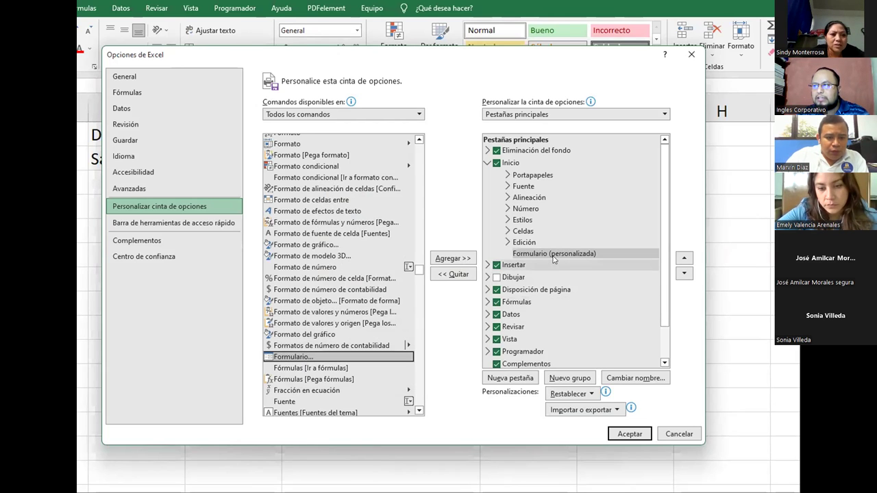
left_click(466, 260)
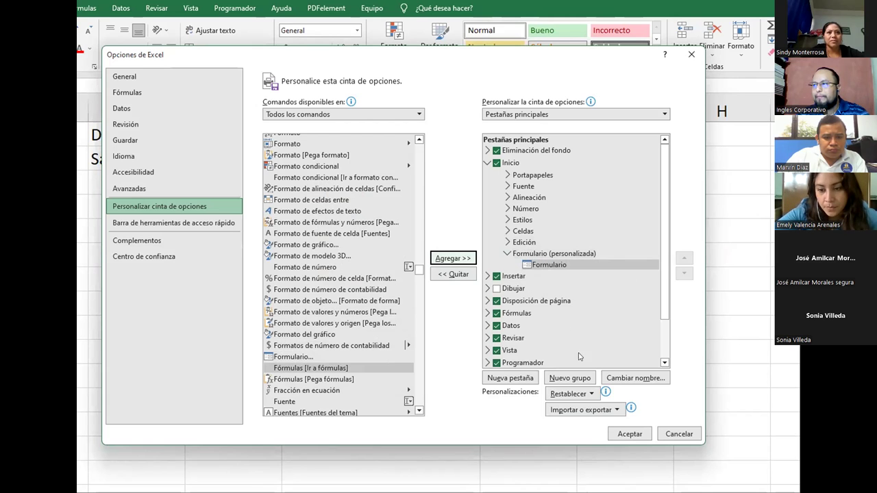
left_click(628, 435)
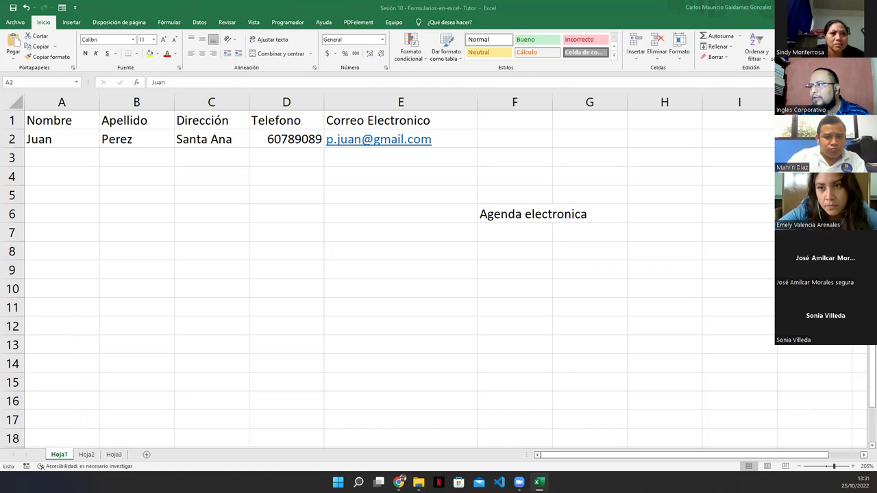
left_click(62, 139)
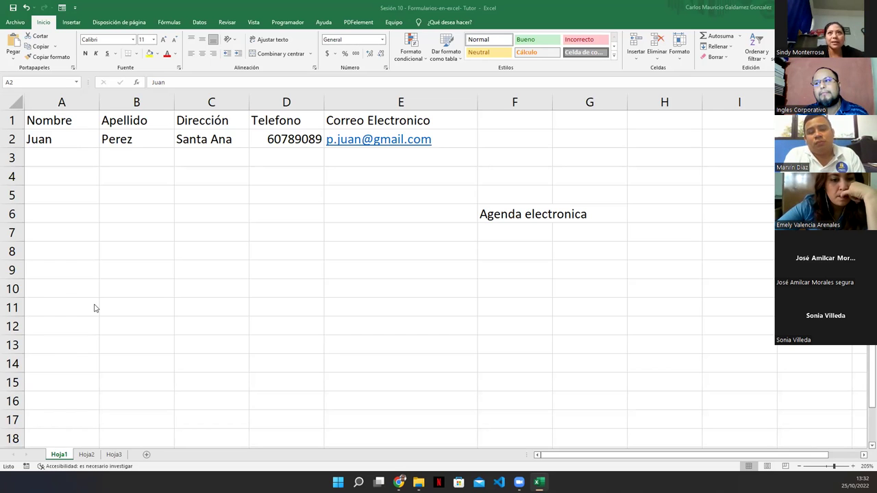
left_click(15, 22)
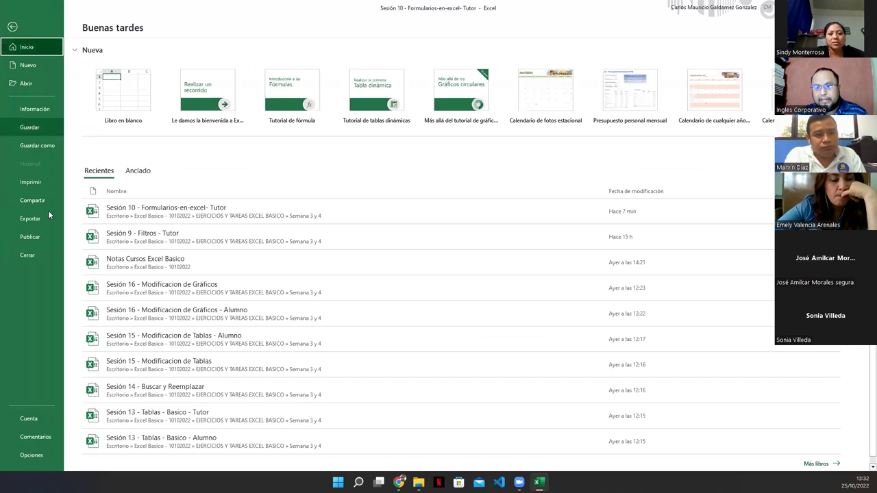
left_click(35, 455)
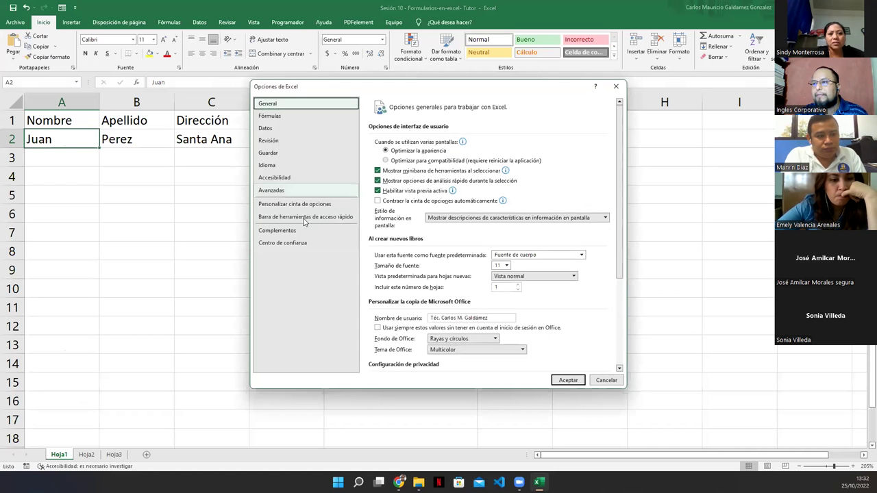
left_click(276, 206)
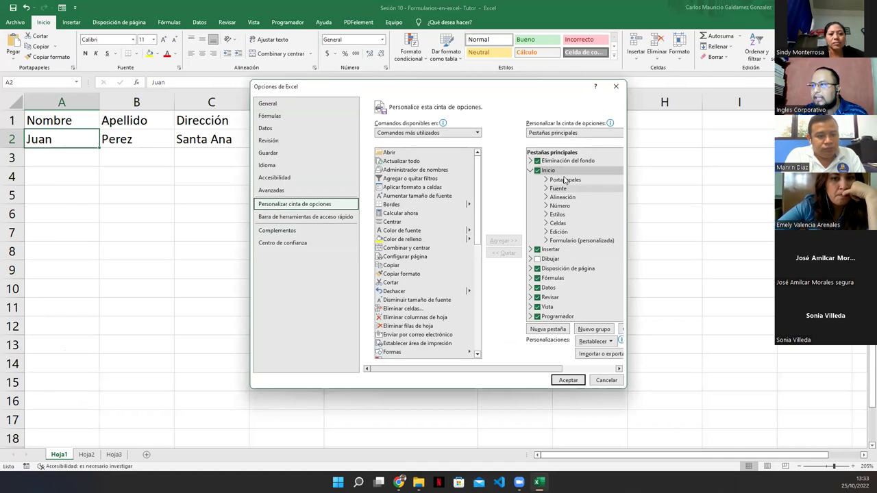
left_click(552, 246)
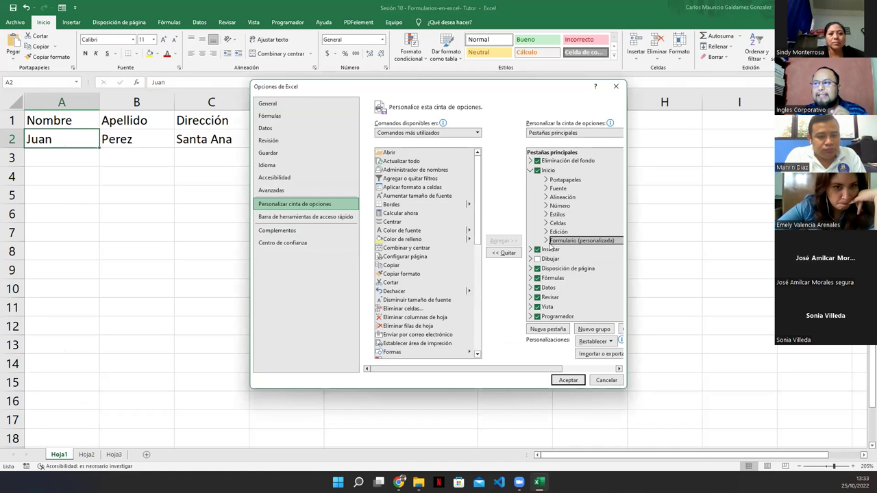
left_click(546, 241)
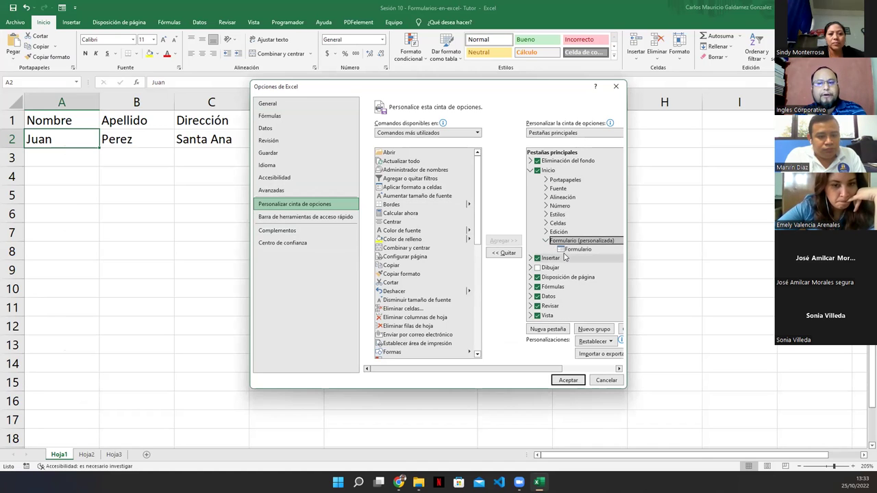
left_click(572, 253)
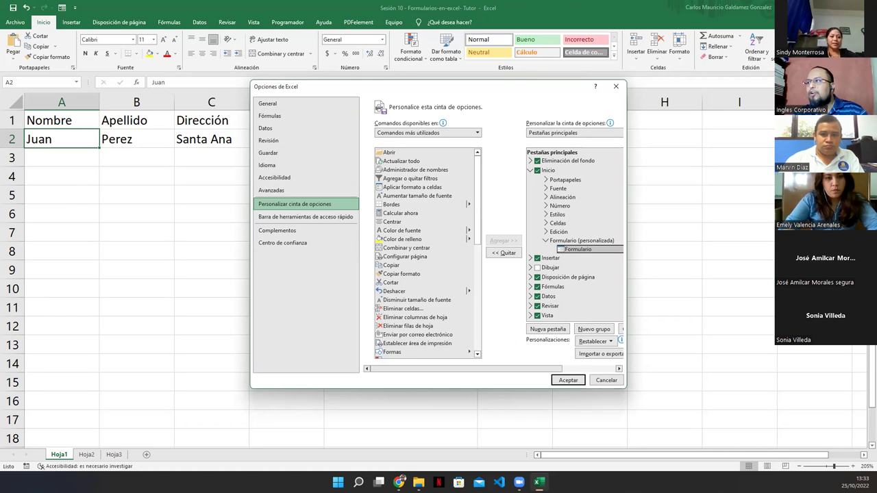
left_click(546, 242)
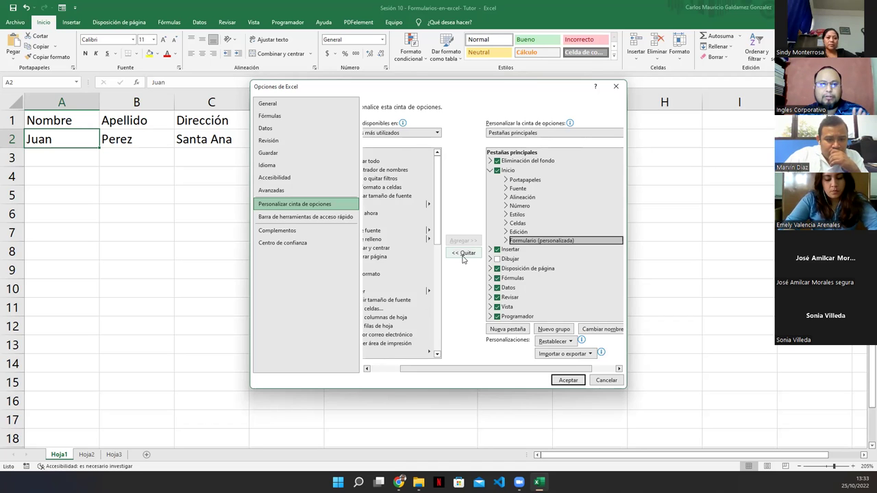
left_click(603, 381)
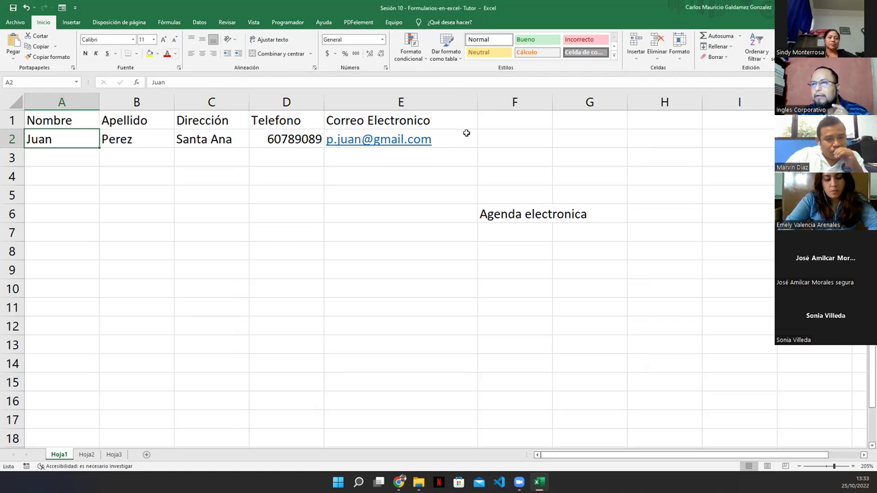
key("alt+Tab")
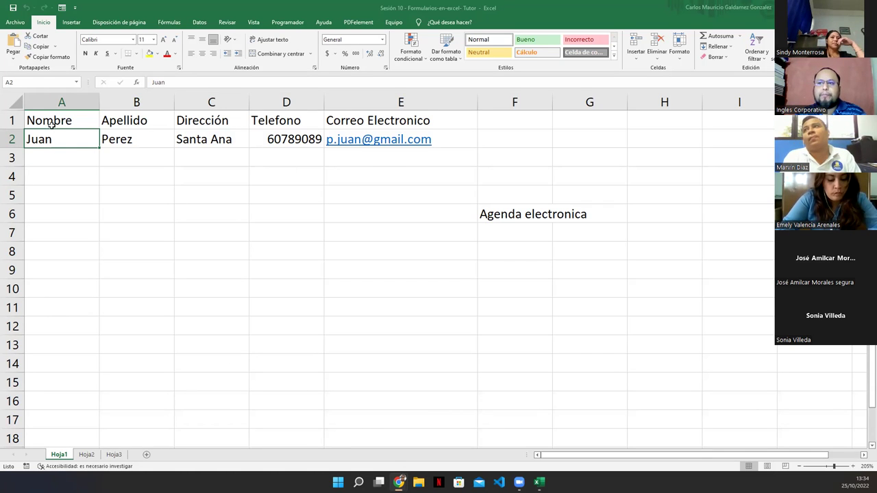
left_click(82, 455)
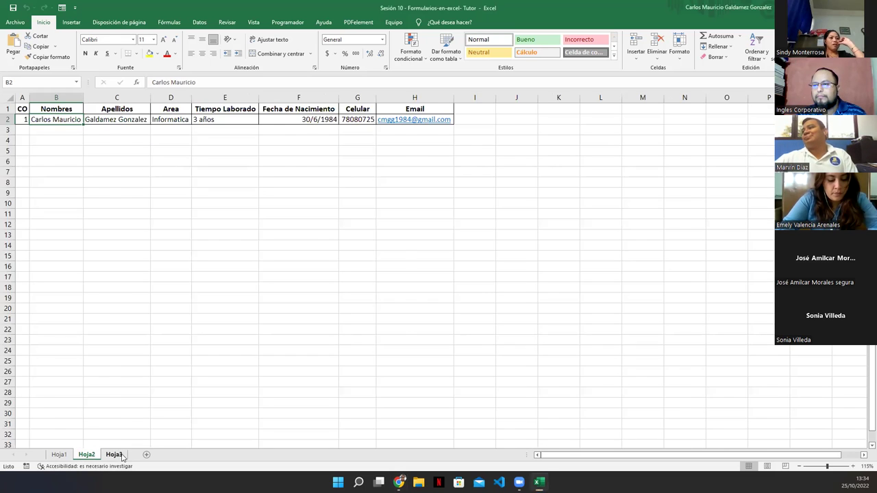
left_click(113, 455)
left_click(59, 455)
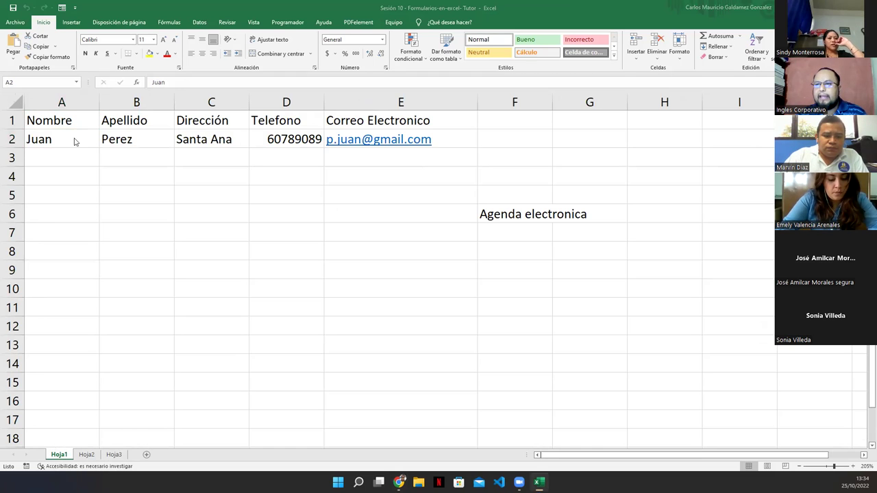
left_click_drag(75, 141, 409, 147)
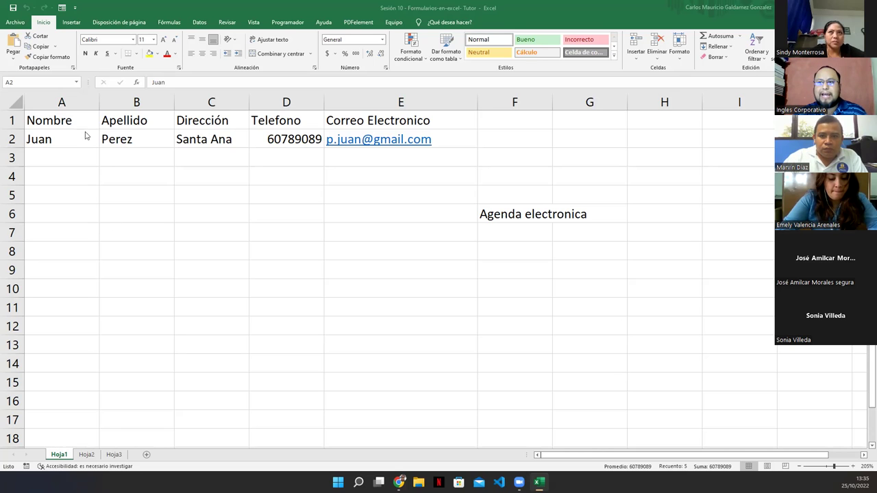
key("ctrl+shift+Right")
left_click(48, 145)
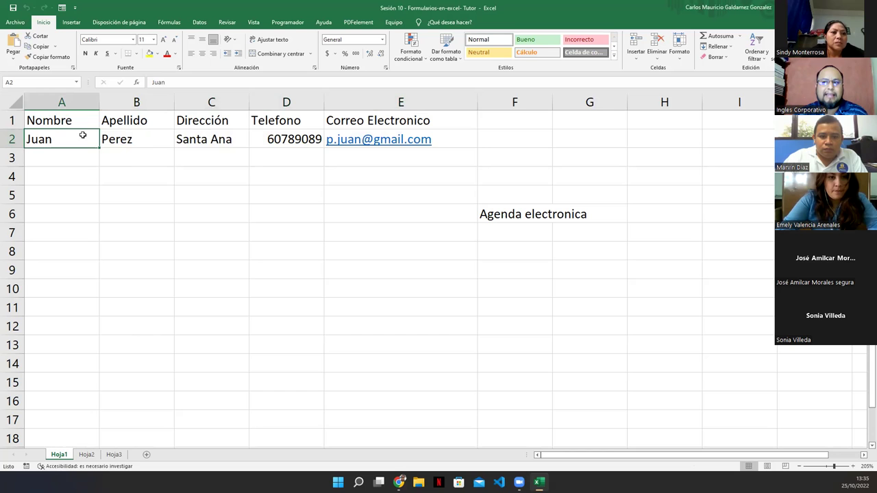
left_click(43, 120)
left_click(55, 141)
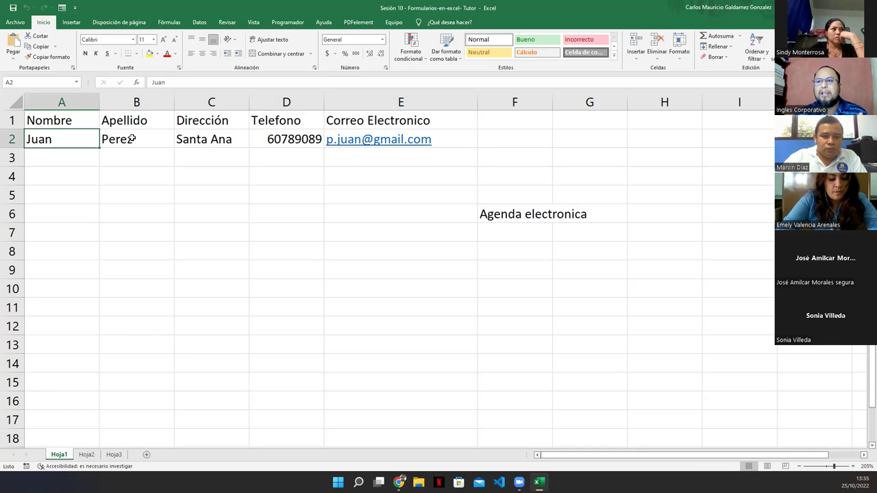
left_click(82, 231)
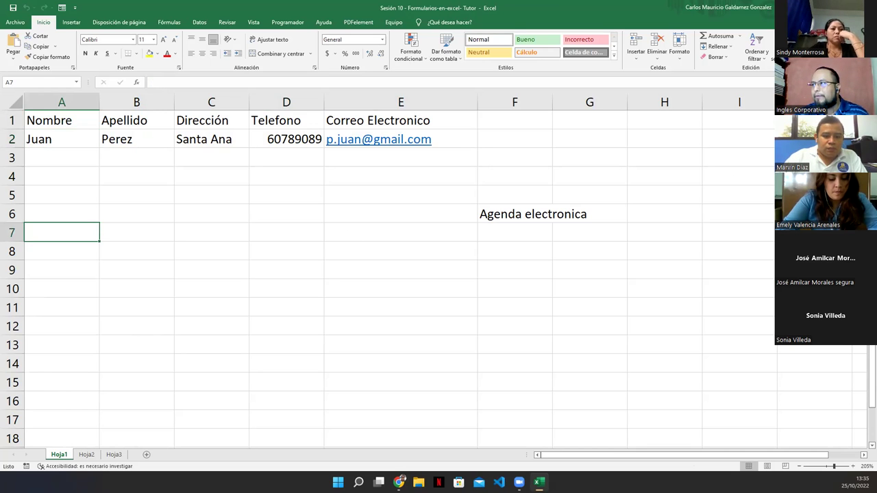
left_click(443, 265)
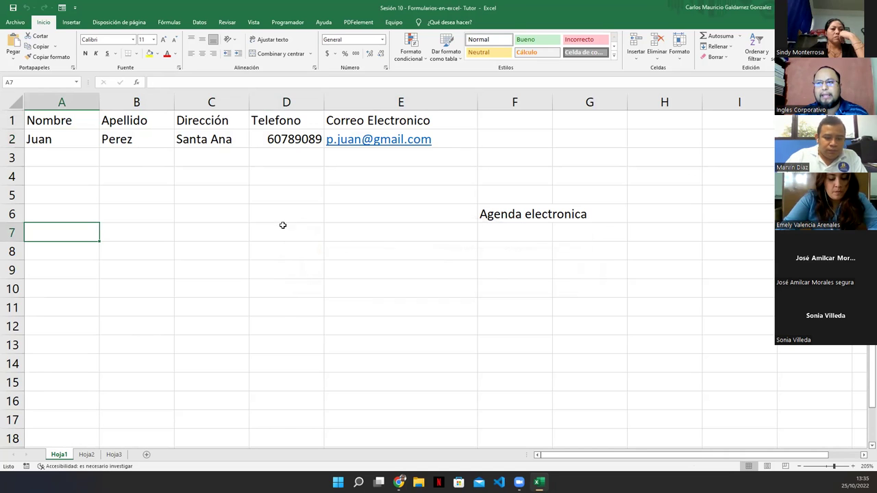
left_click(75, 135)
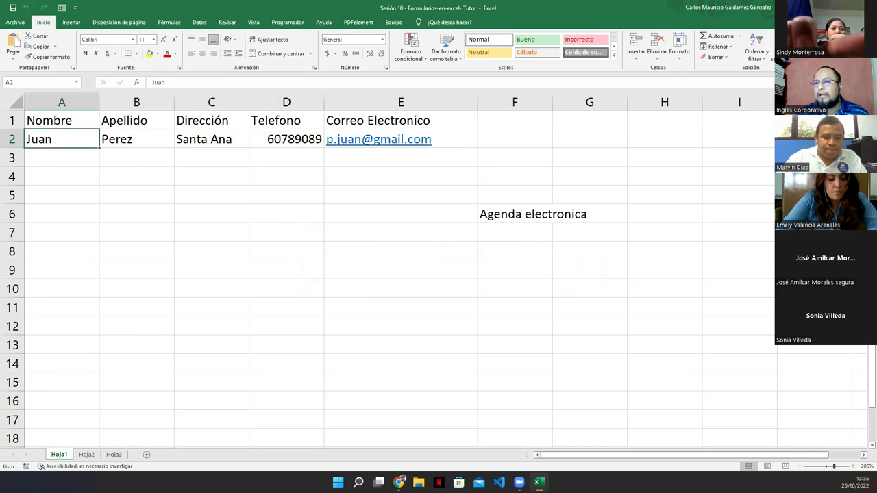
Open the data form with Alt+4 and change record 1's Dirección to 'San Miguel'.
key("alt+4")
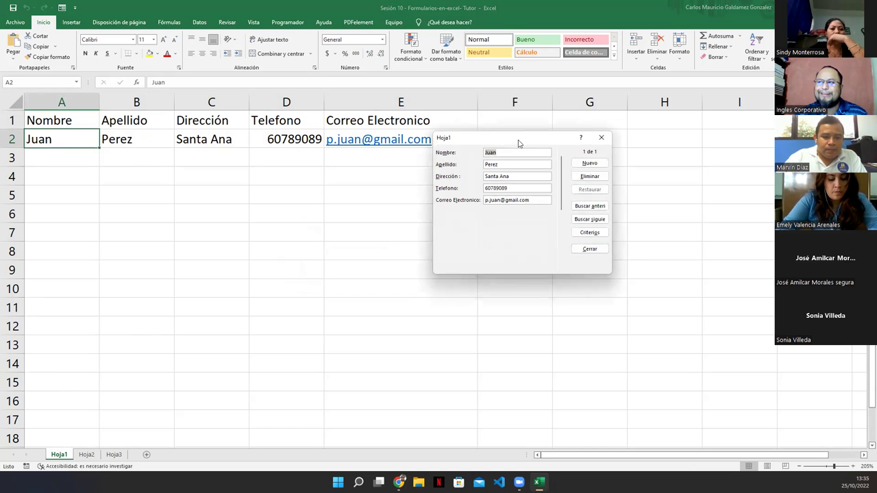
left_click_drag(514, 140, 309, 172)
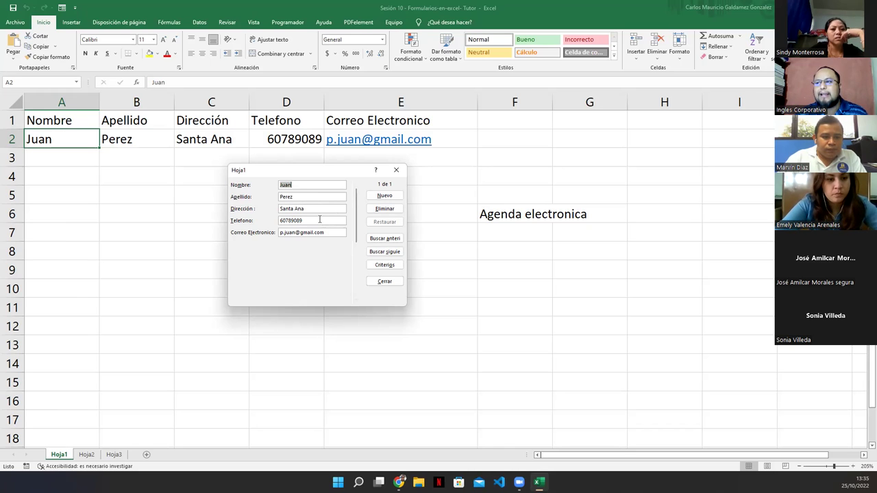
left_click(317, 209)
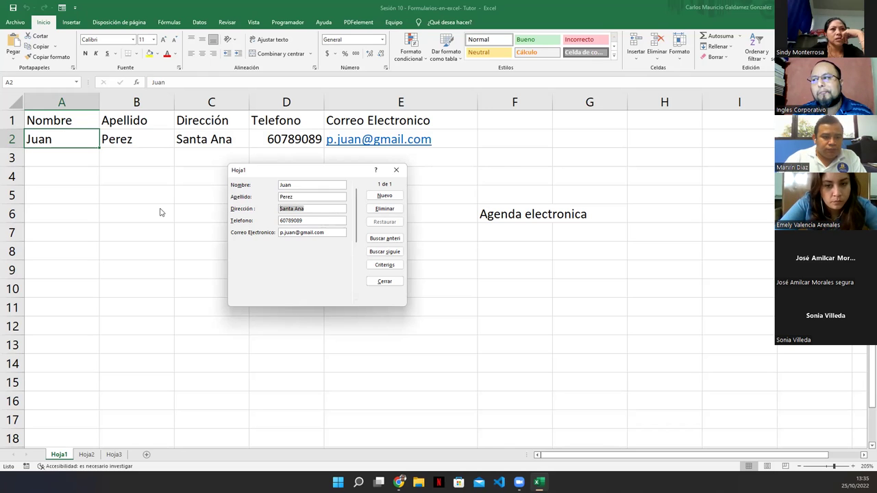
type("Sa")
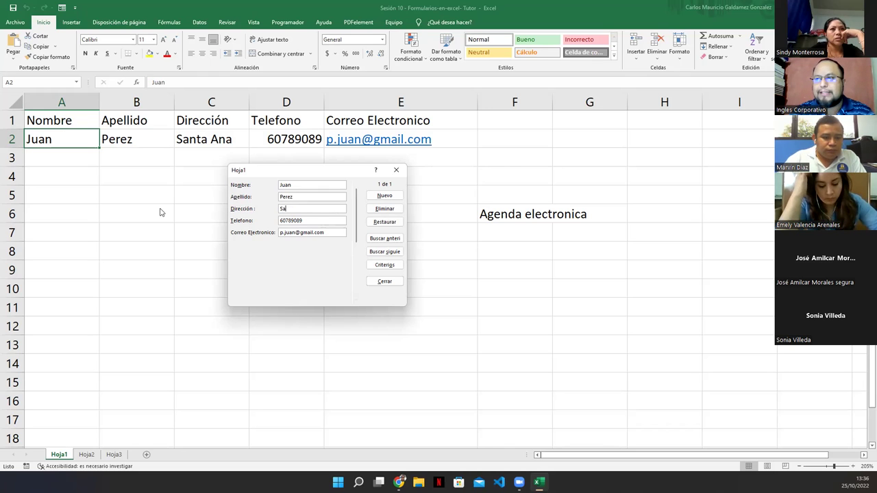
type("n Miguel")
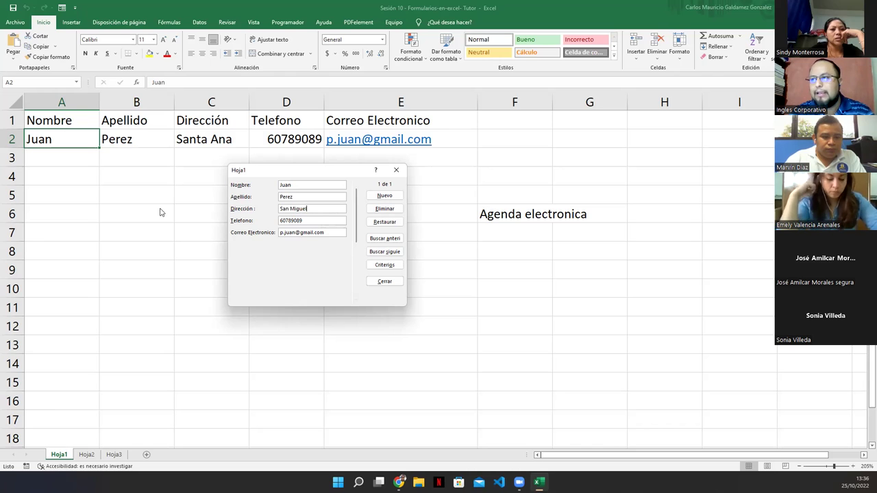
key("Return")
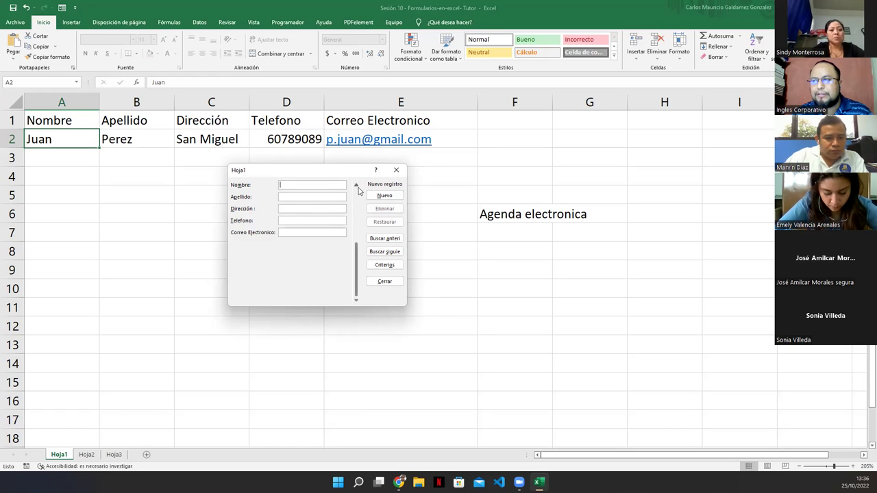
left_click(356, 187)
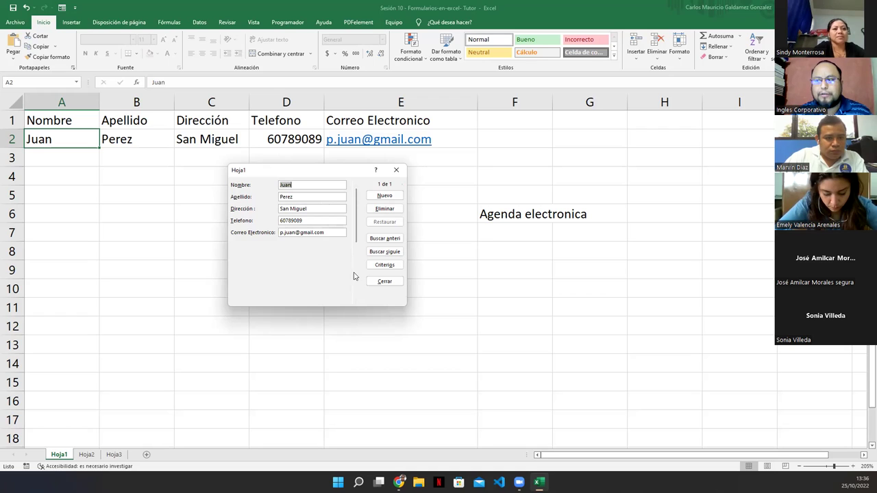
Add a second contact via the data form: name, surname, San Vicente address, phone, e-mail.
left_click(382, 198)
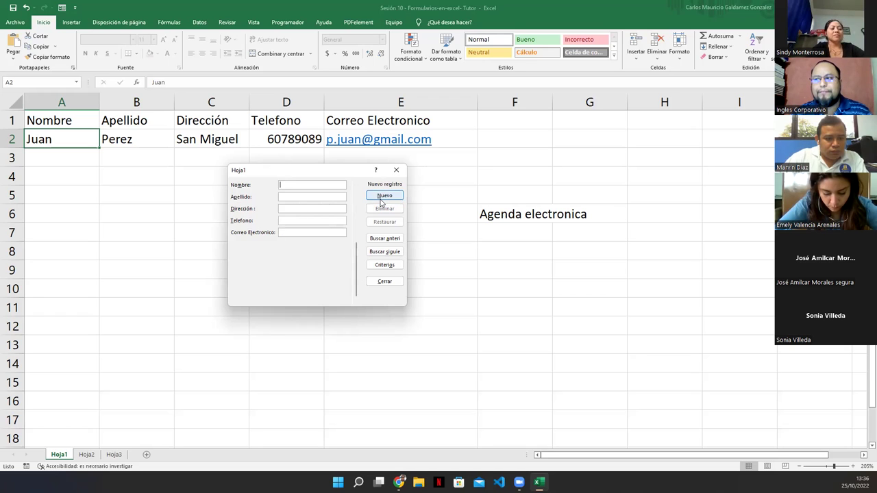
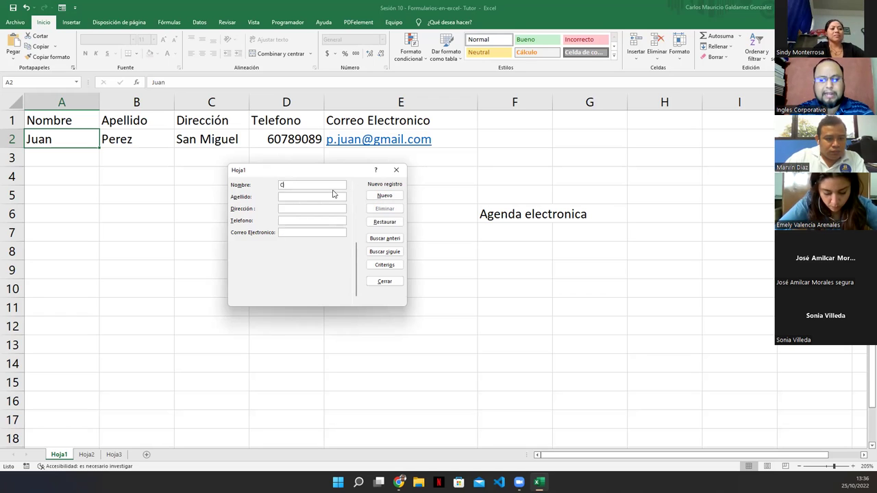
key("Tab")
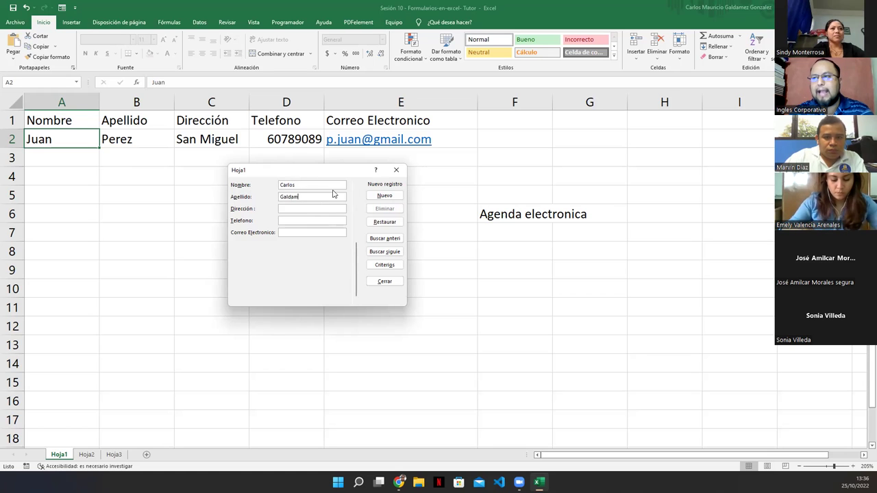
key("Tab")
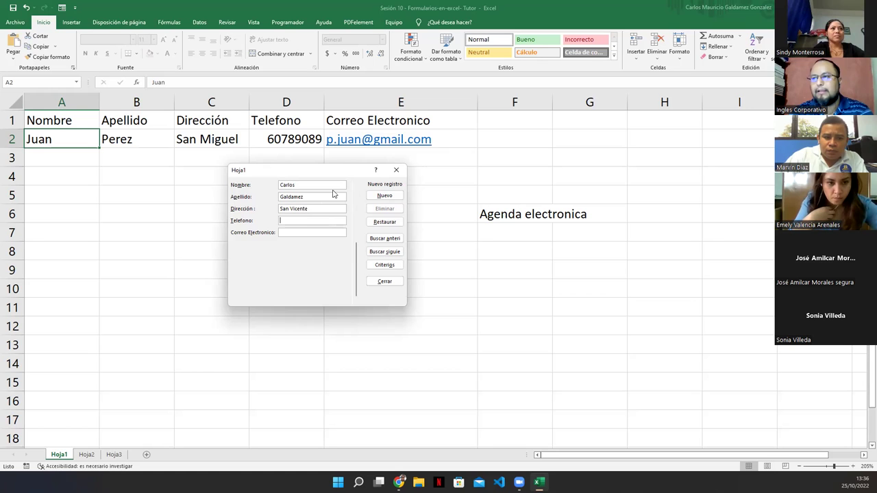
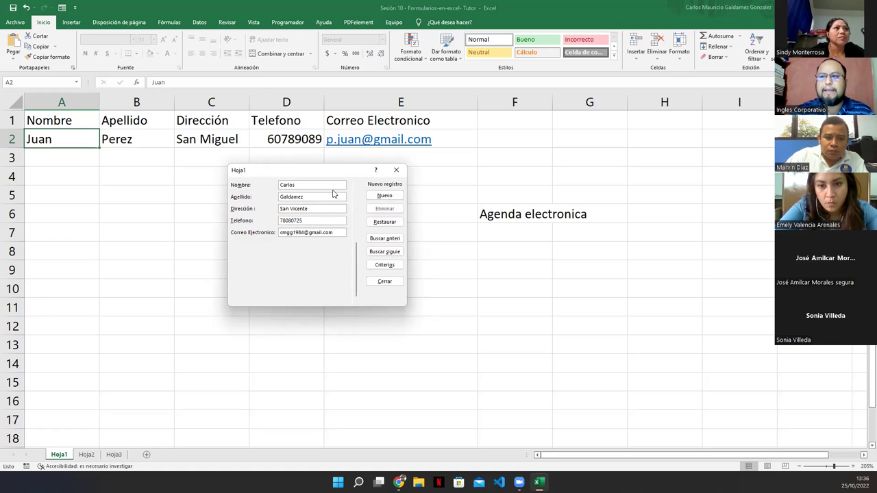
key("Return")
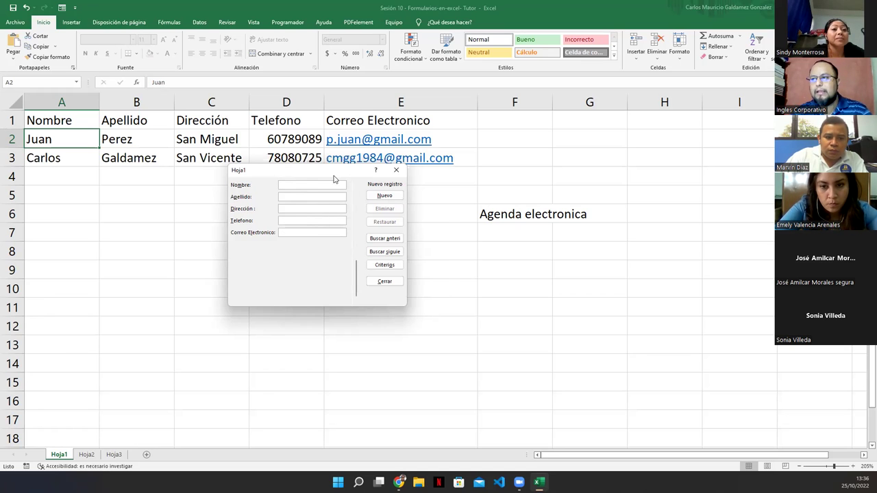
left_click_drag(326, 173, 356, 204)
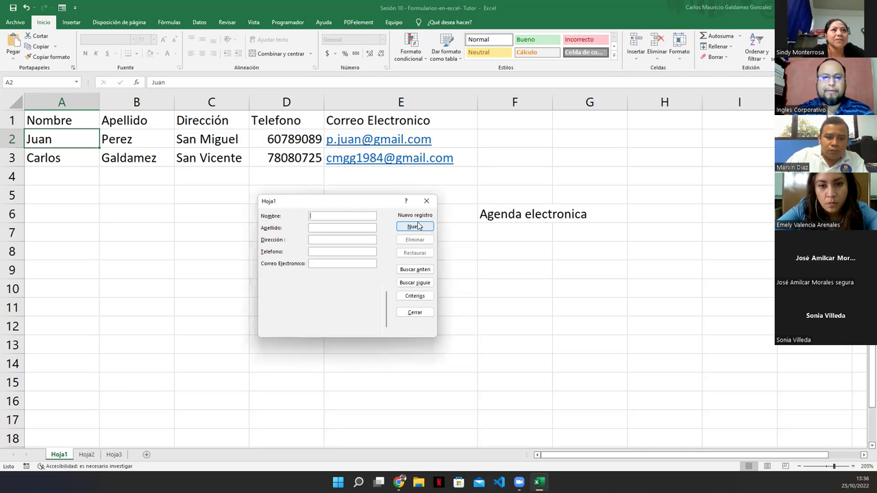
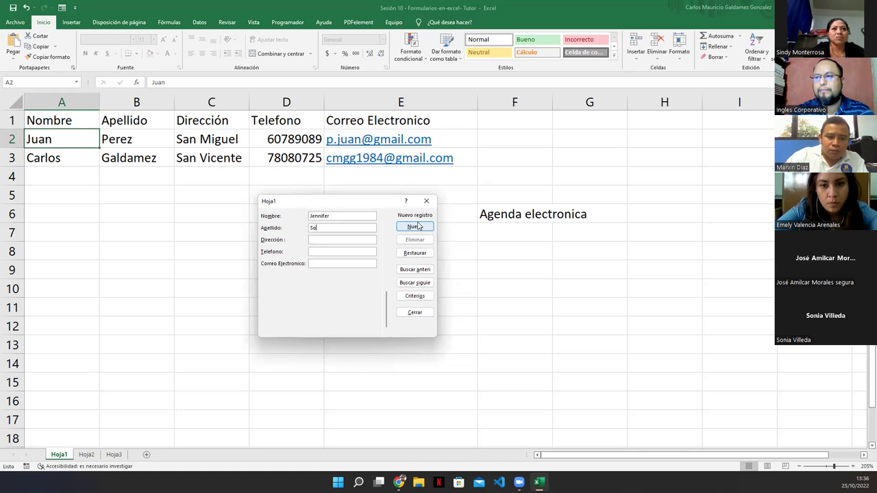
Add a third contact with name, San Salvador address, phone and e-mail, then close the form.
key("Tab")
type("San Salvador")
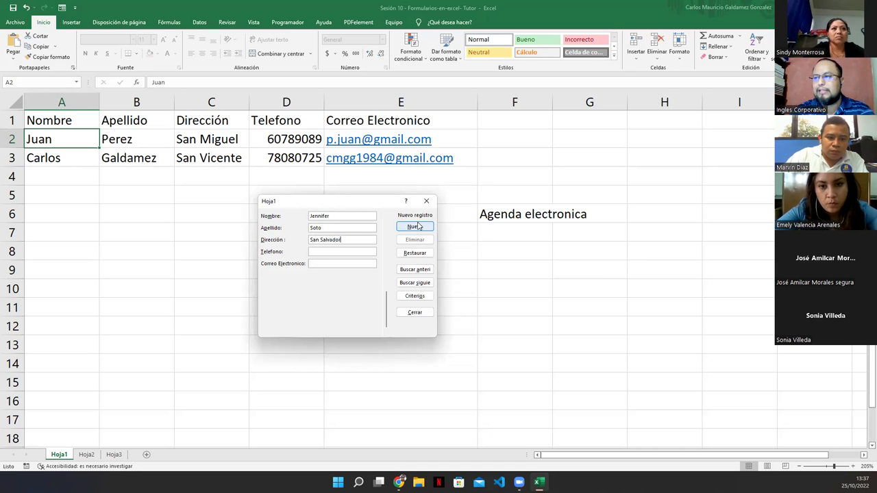
key("Tab")
type("77886756")
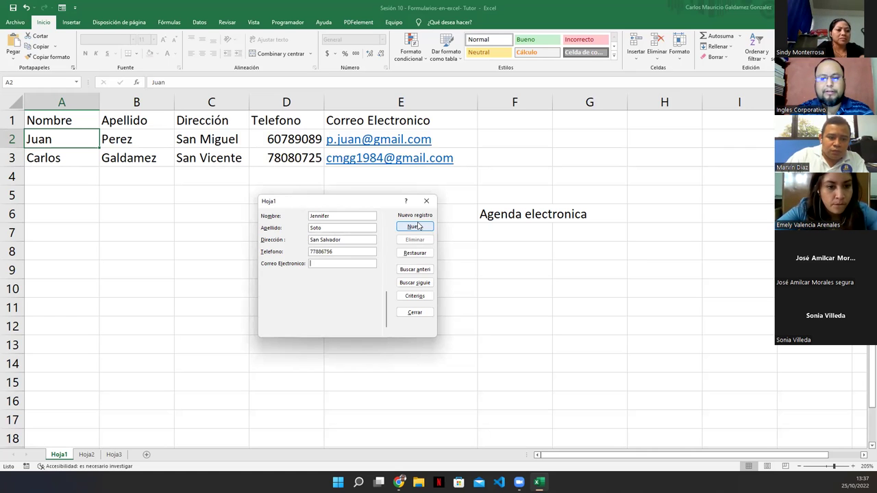
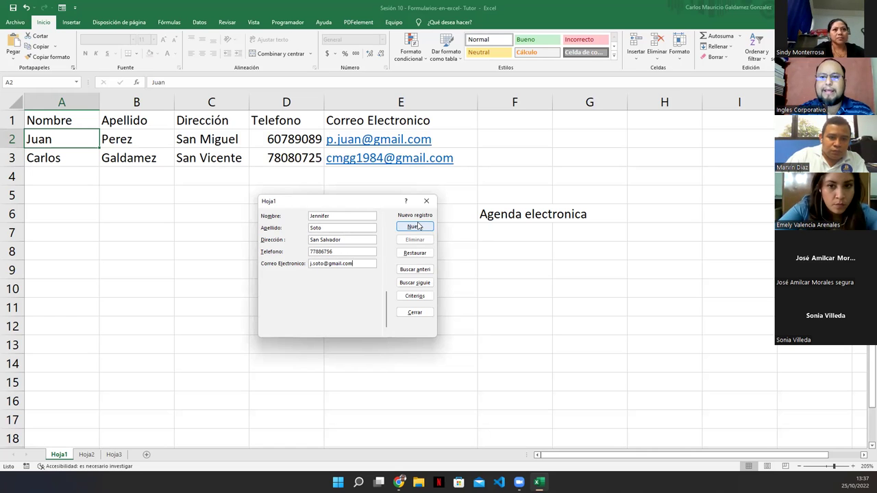
left_click(414, 226)
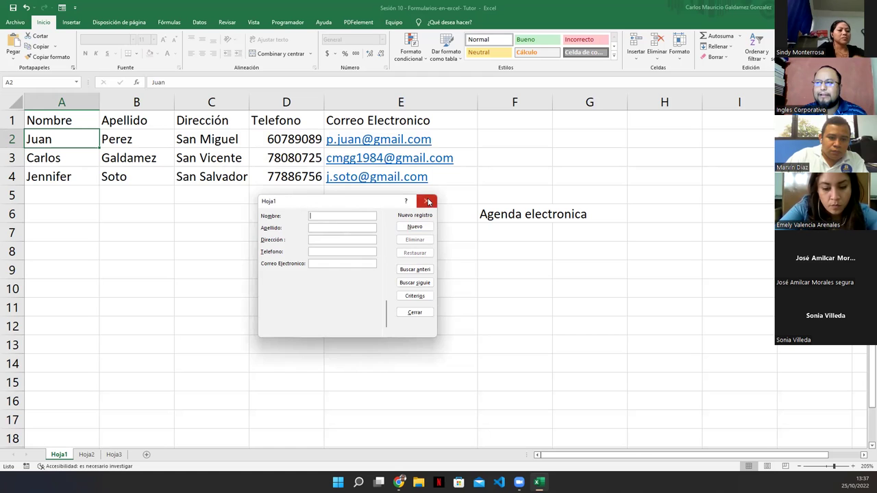
left_click(427, 200)
Discard the unsent Outlook message without saving and close Excel's data form.
left_click(363, 327)
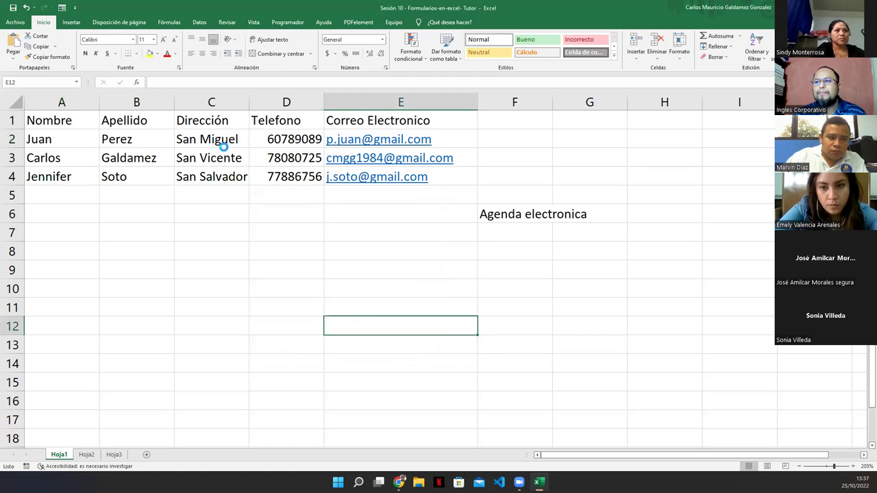
left_click(140, 139)
left_click(62, 7)
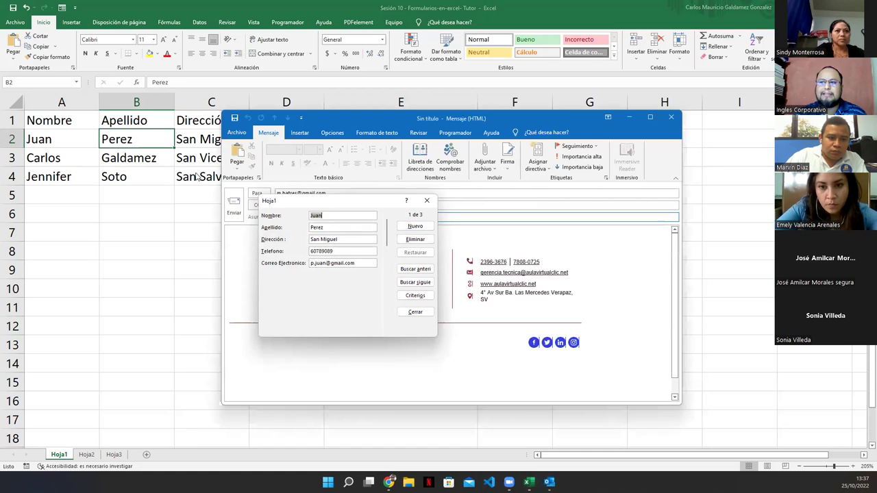
left_click(670, 119)
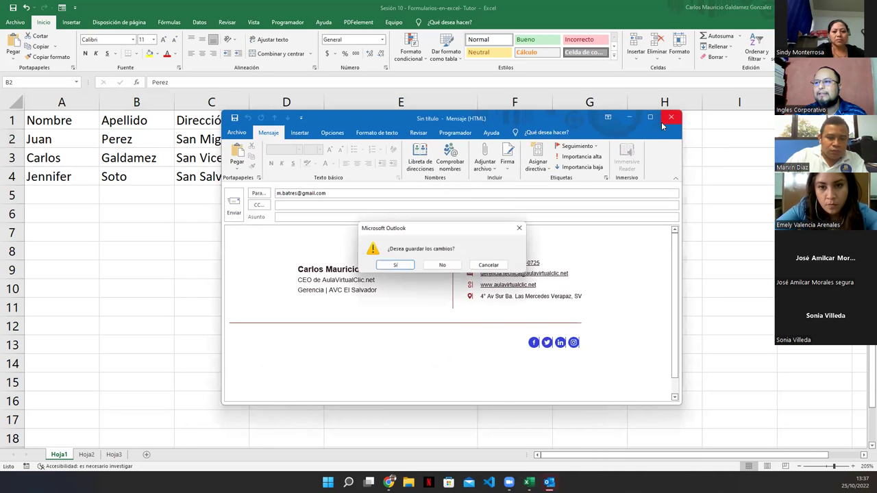
left_click(434, 267)
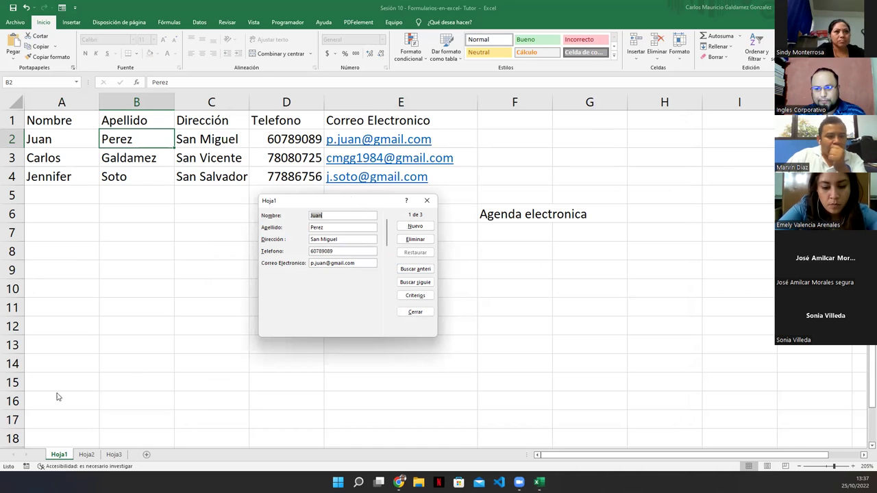
left_click(427, 200)
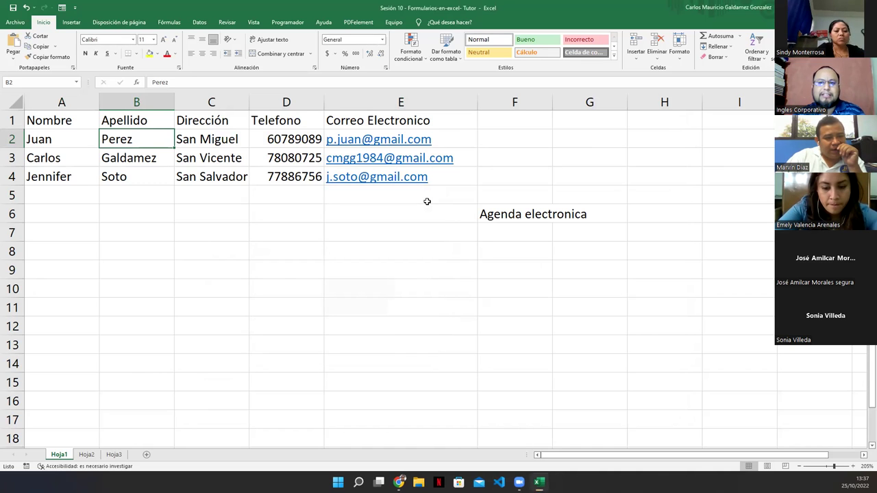
Clear the extra rows A3:E4, open the data form from A2 to add contacts, then select C11.
left_click_drag(62, 162, 453, 183)
key("Delete")
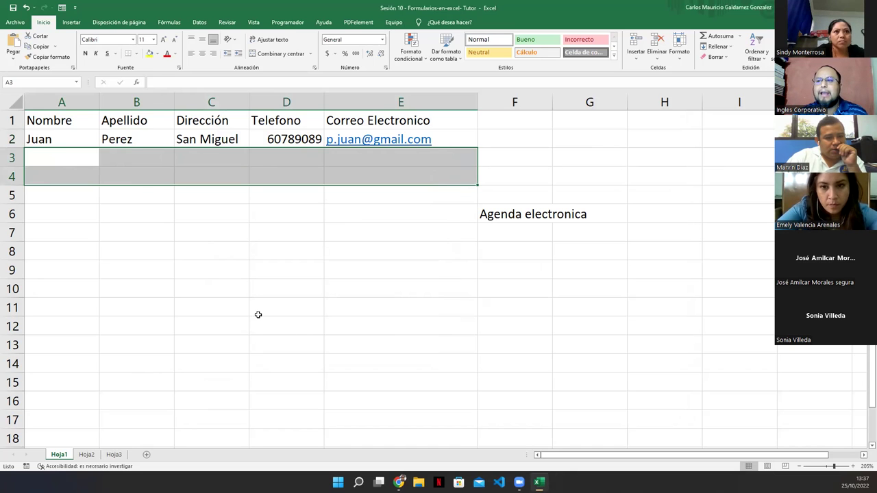
left_click(66, 137)
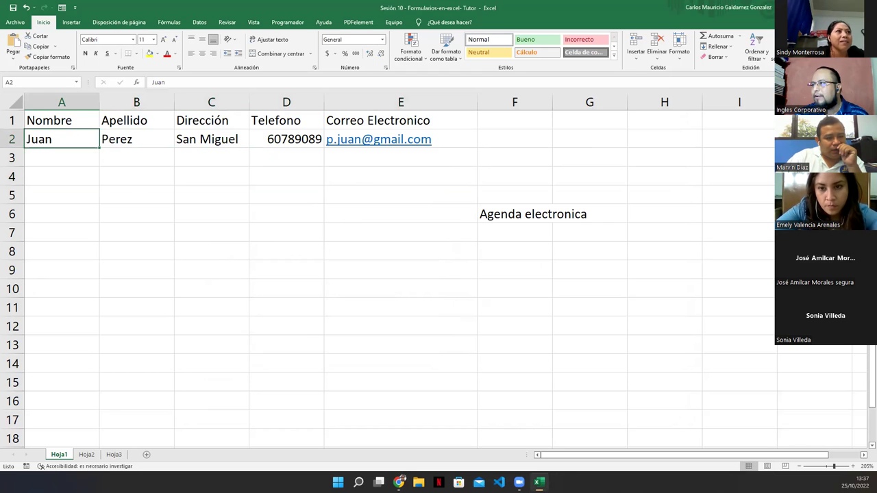
left_click(415, 227)
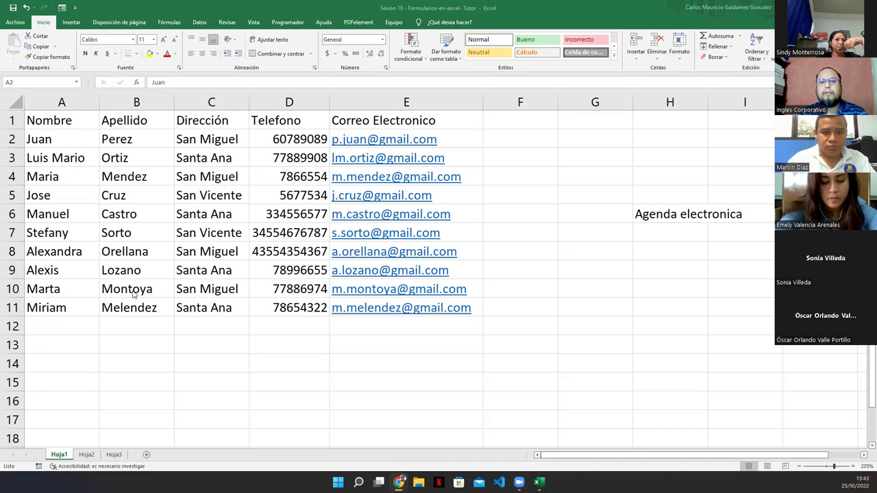
left_click(187, 305)
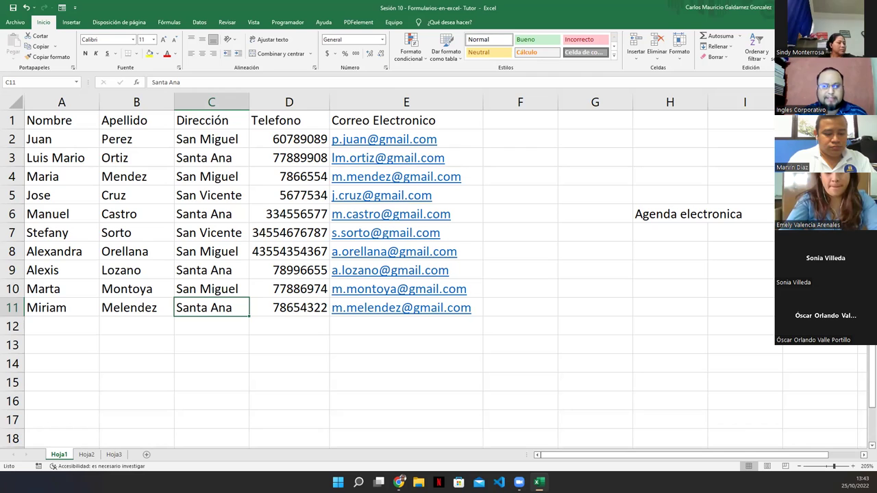
Check the Hoja1 agenda cells A1:E2, B2 and B4, then move to the Hoja2 employee sheet.
key("alt+Tab")
key("alt+Tab")
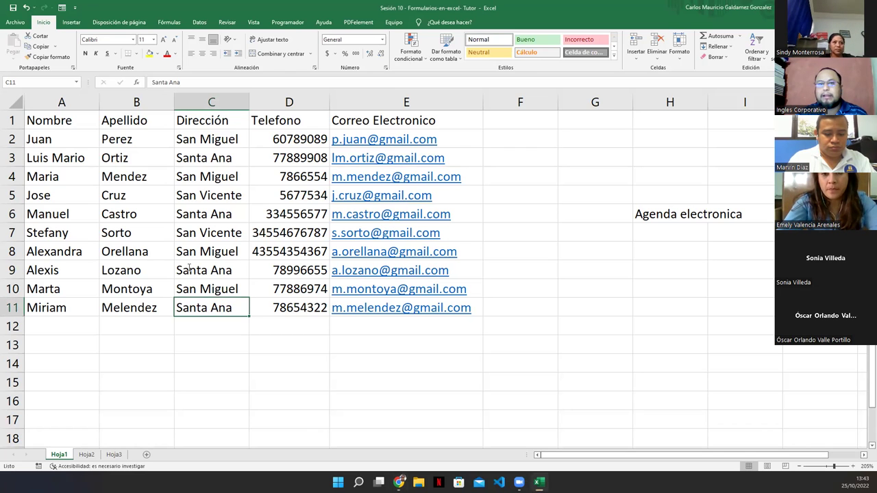
key("F2")
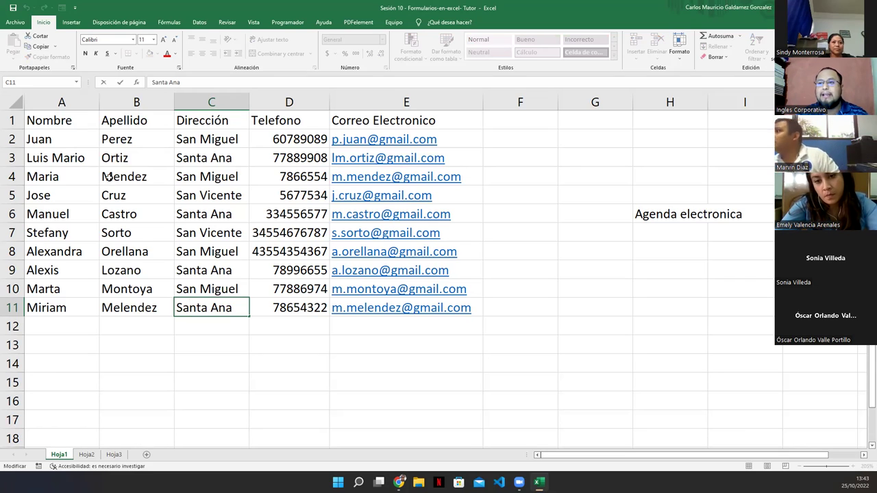
mouse_move(65, 121)
left_mouse_down()
mouse_move(270, 139)
mouse_move(436, 145)
mouse_move(439, 136)
left_mouse_up()
left_click(138, 143)
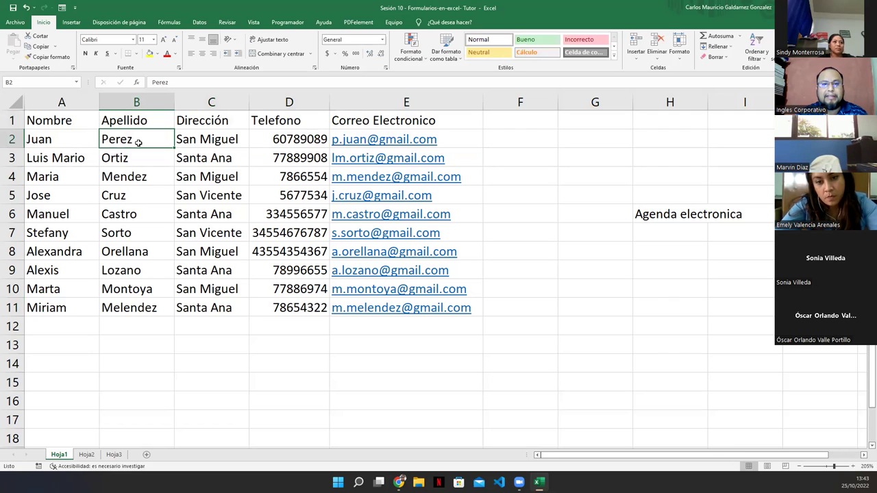
left_click(125, 179)
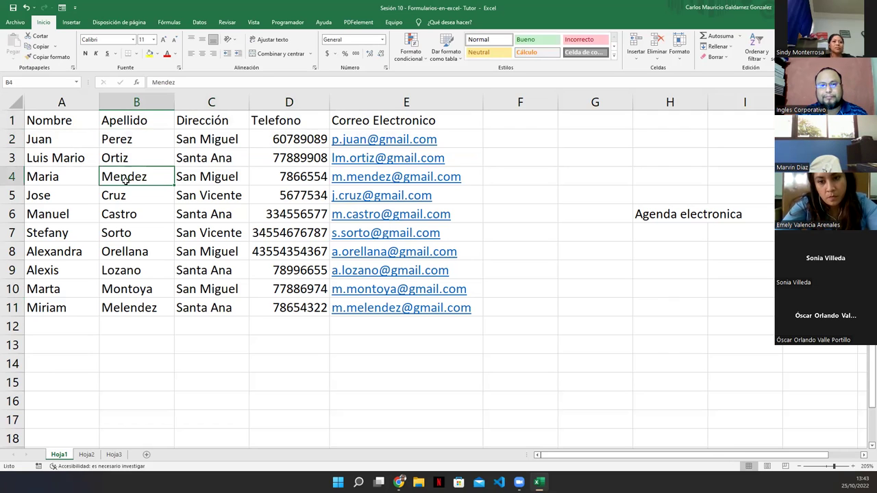
left_click(85, 455)
Flip between Hoja1 and Hoja2, ending on Hoja1 with cell A11 selected.
left_click(251, 227)
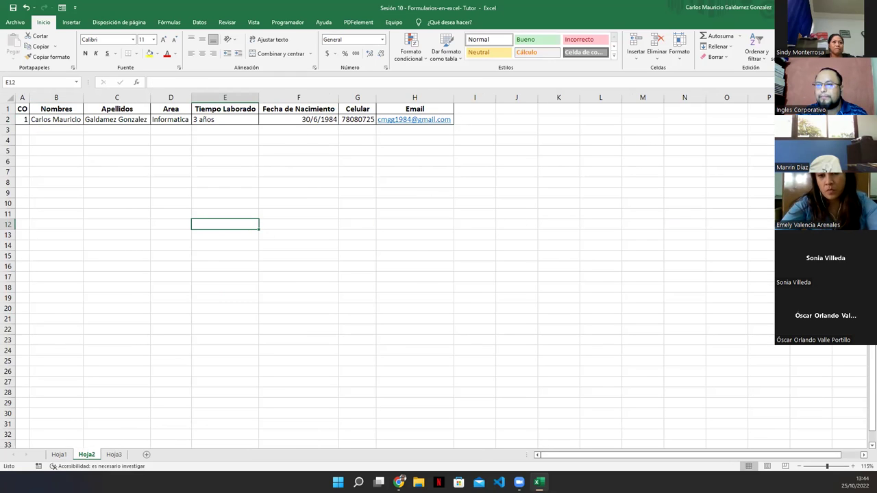
left_click(59, 455)
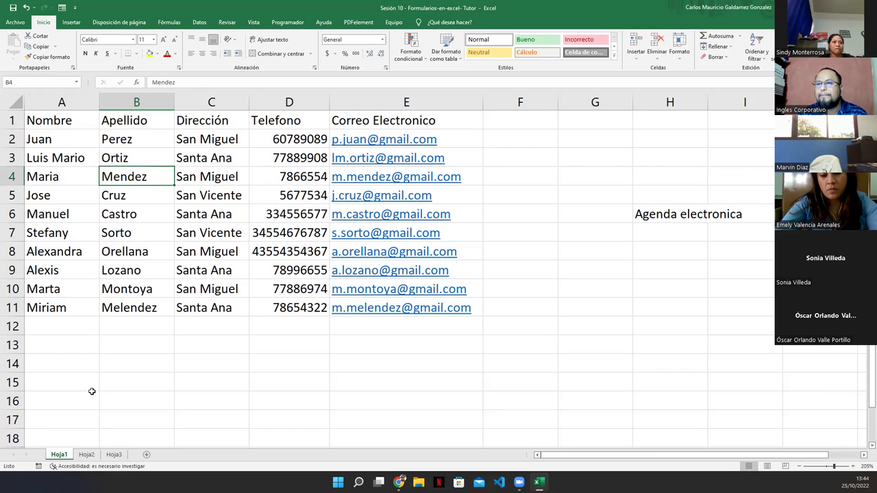
left_click(110, 251)
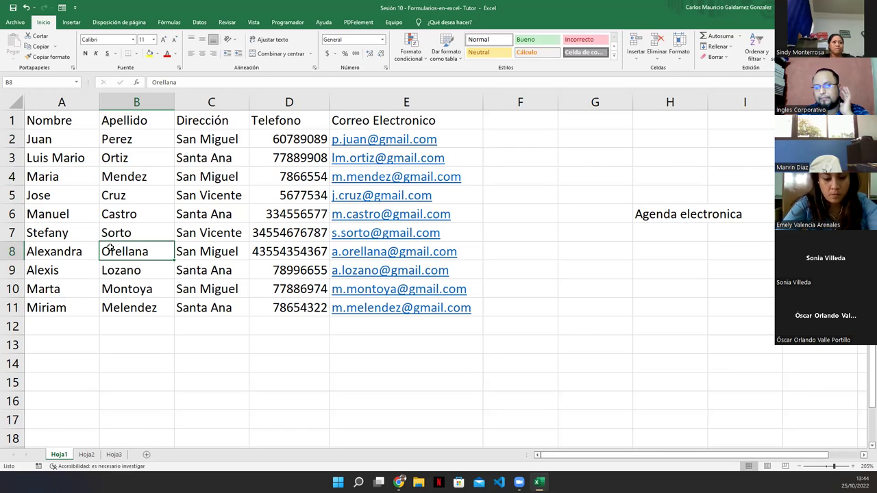
left_click(87, 459)
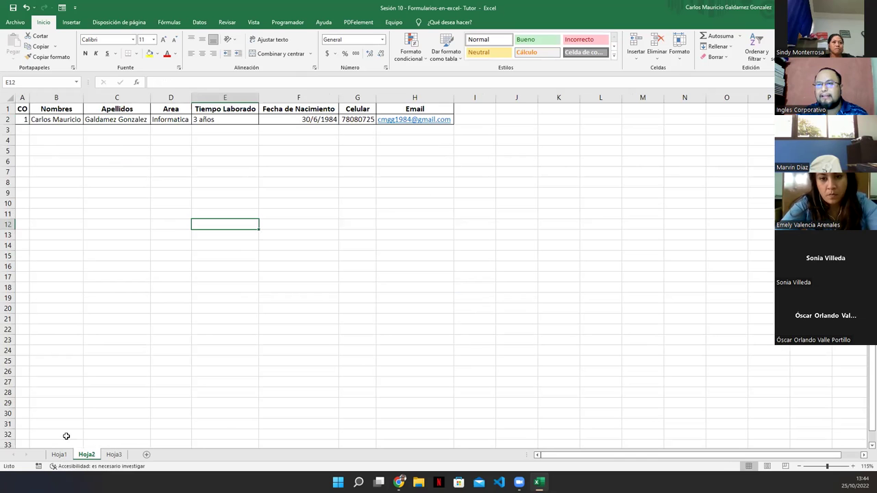
left_click(59, 456)
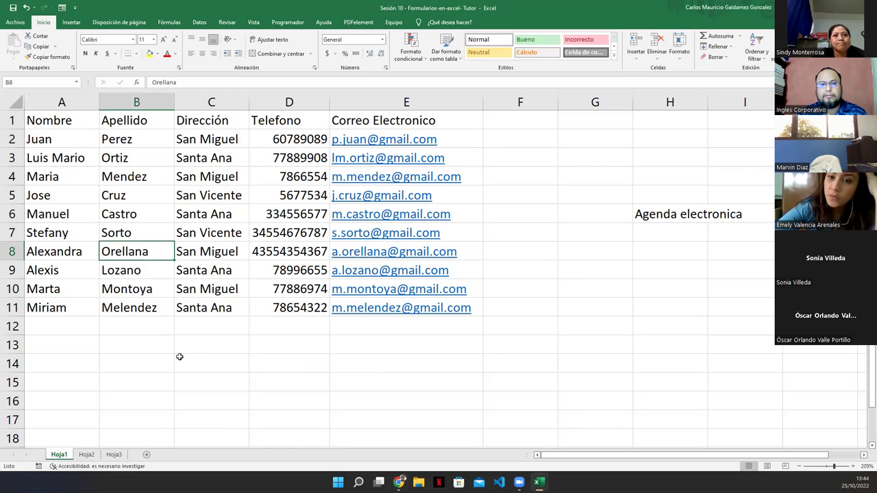
left_click(73, 307)
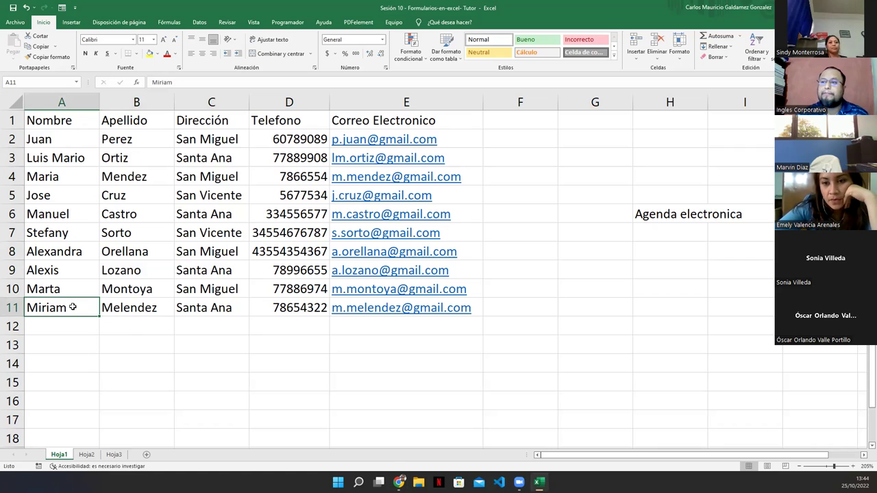
Open the contact data form with Alt+4 from cell B4 and advance to record 6.
left_click(153, 180)
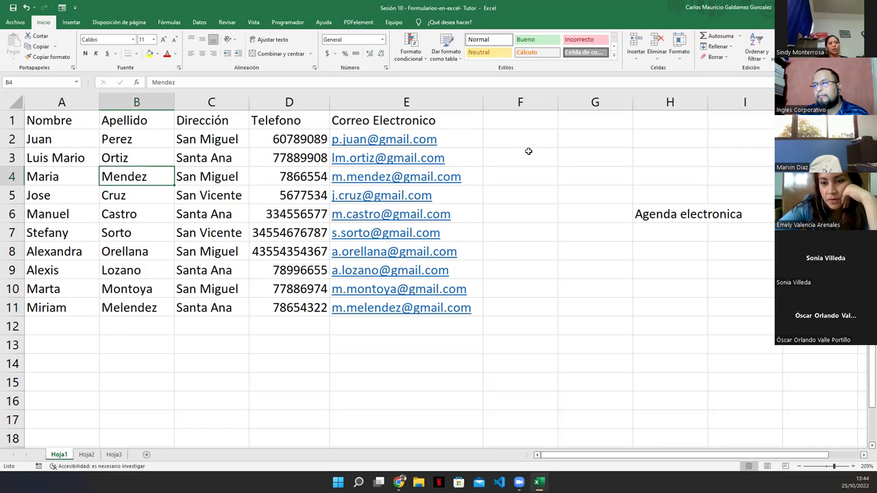
key("alt+4")
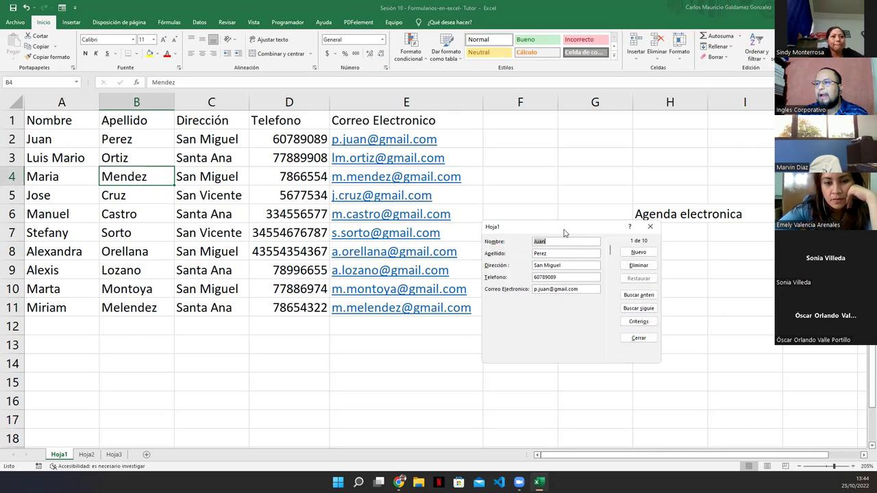
left_click_drag(565, 233, 562, 210)
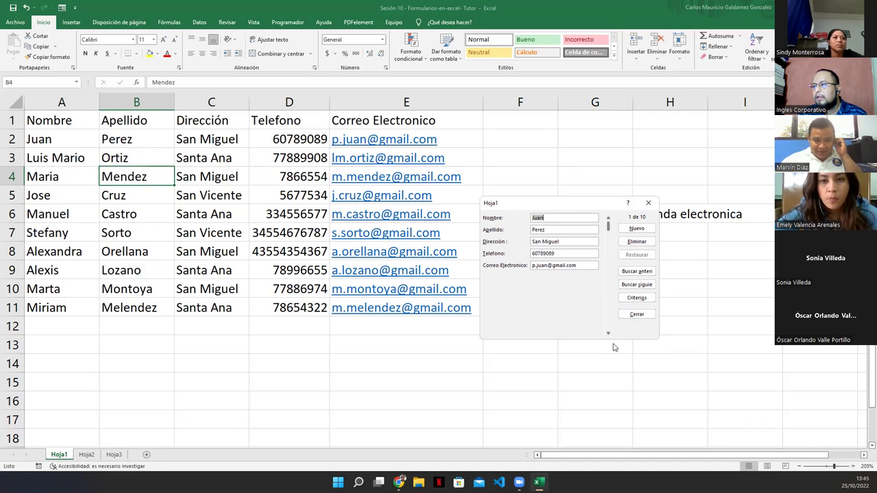
left_click(608, 334)
left_click(608, 334)
left_click(608, 334)
left_click(608, 334)
left_click(608, 335)
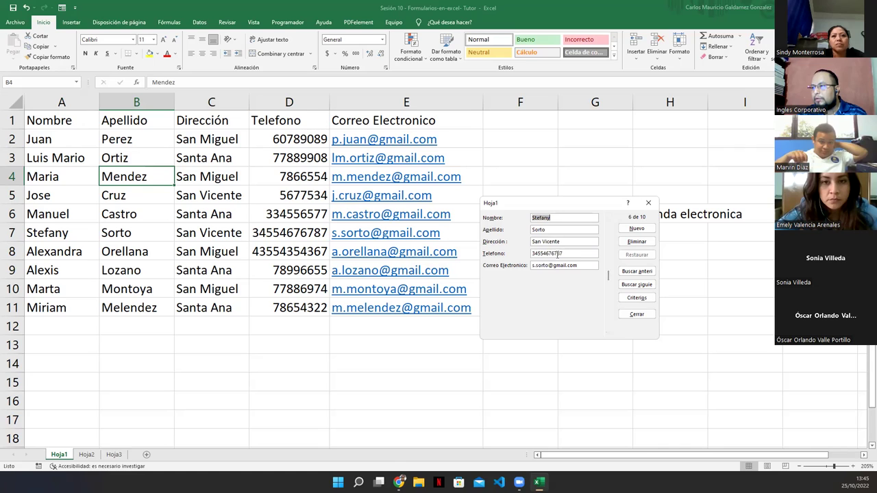
Replace the leading digits of record 6's phone number with 00 and save it.
left_click_drag(547, 254, 411, 249)
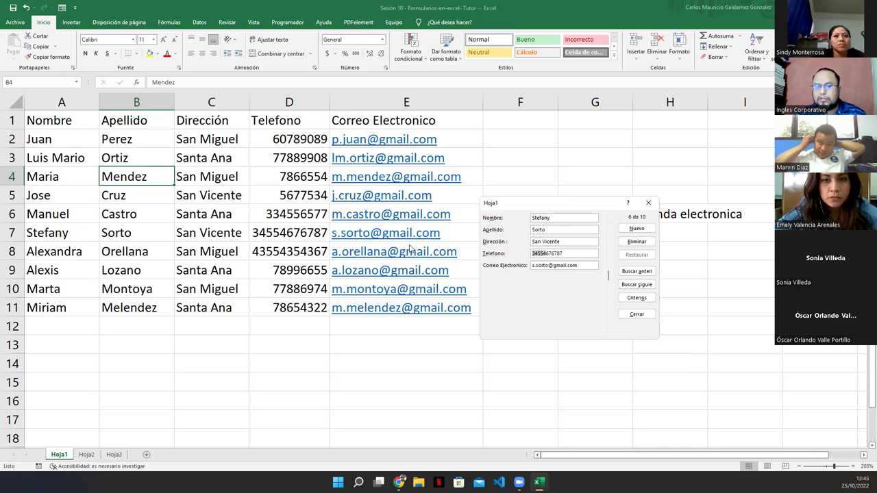
key("BackSpace")
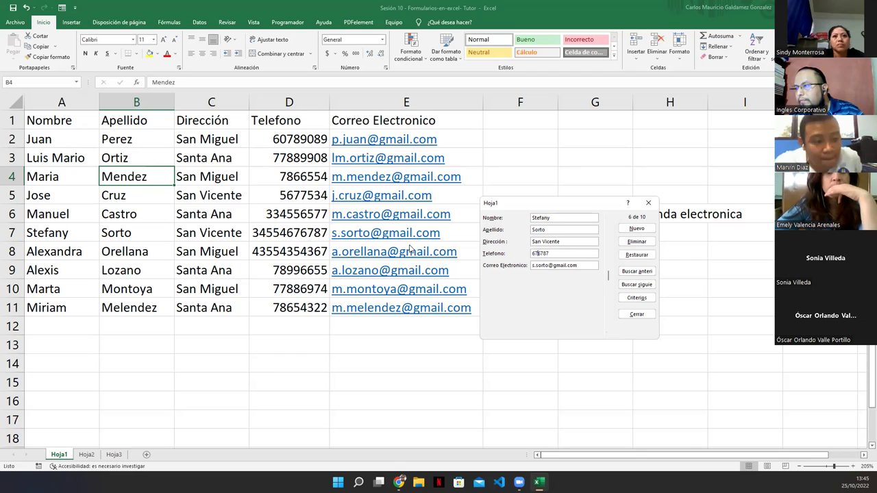
type("00")
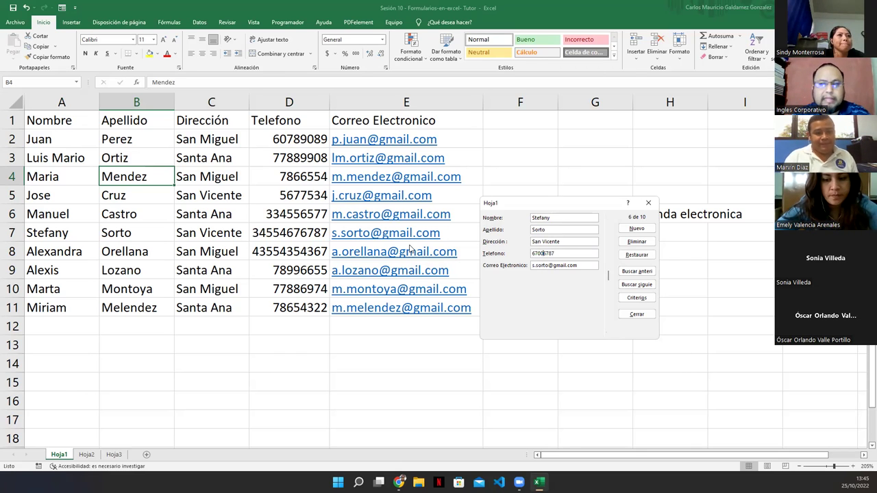
key("Return")
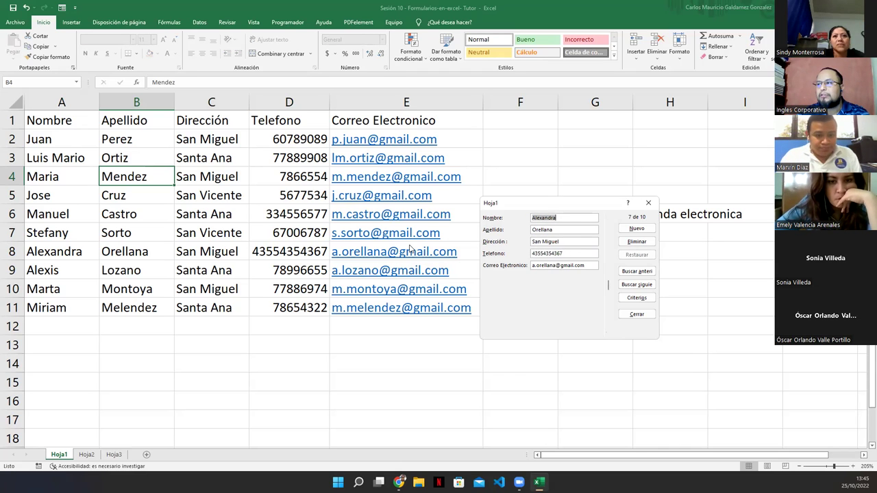
left_click(626, 274)
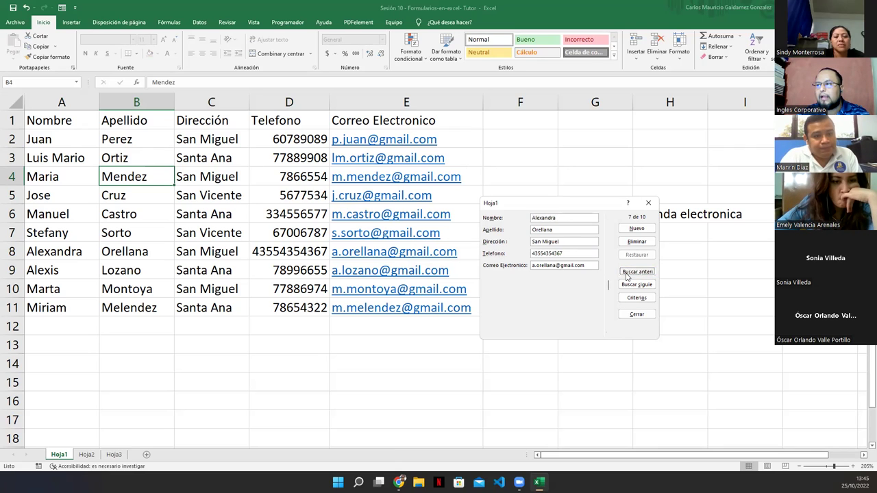
left_click(627, 274)
left_click(626, 274)
left_click(627, 274)
left_click(626, 274)
left_click(626, 274)
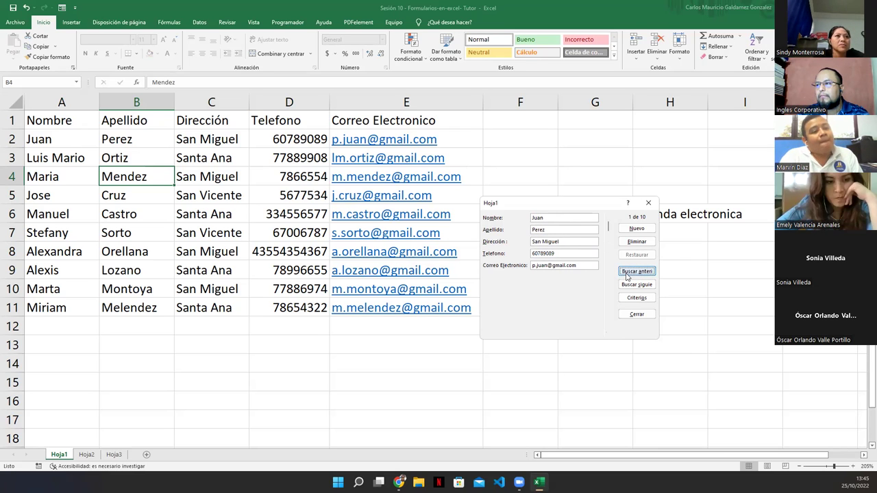
left_click(632, 288)
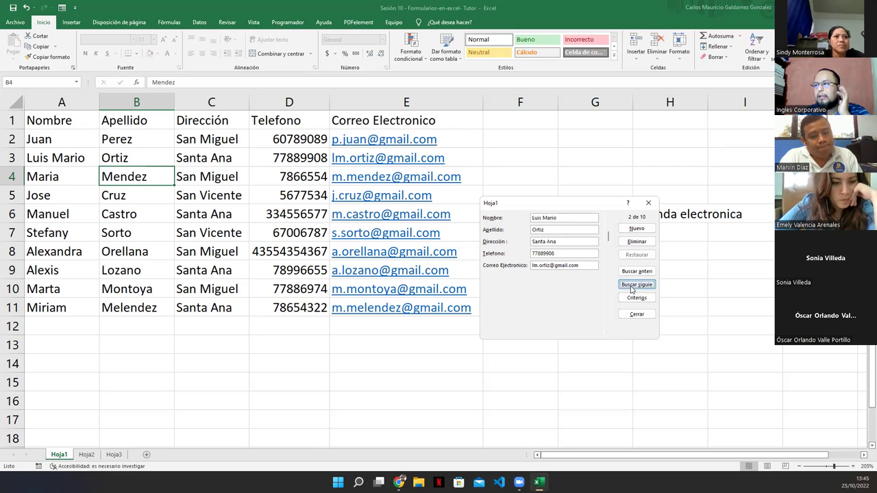
left_click(631, 287)
left_click(632, 288)
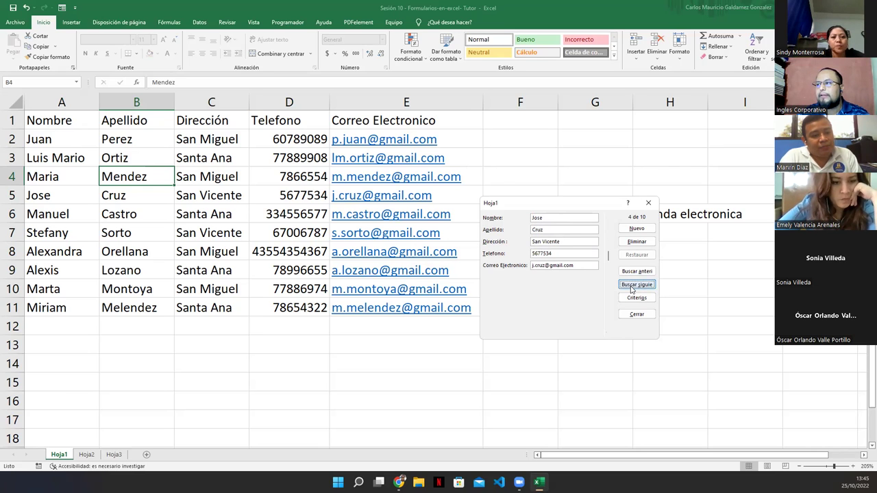
left_click(632, 288)
left_click(632, 287)
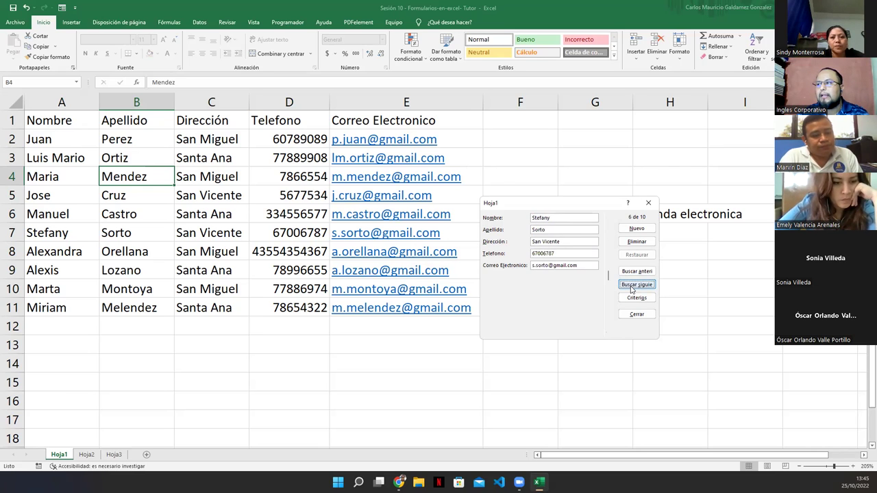
left_click(631, 288)
left_click(632, 288)
left_click(632, 288)
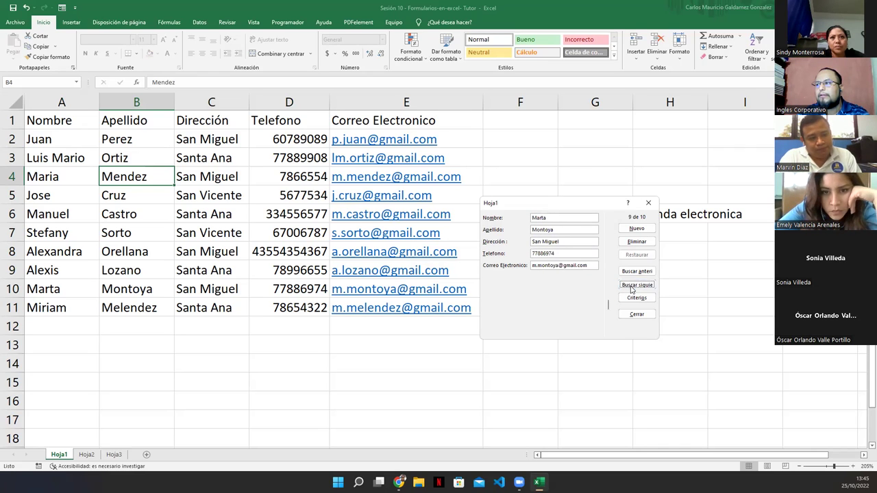
left_click(632, 288)
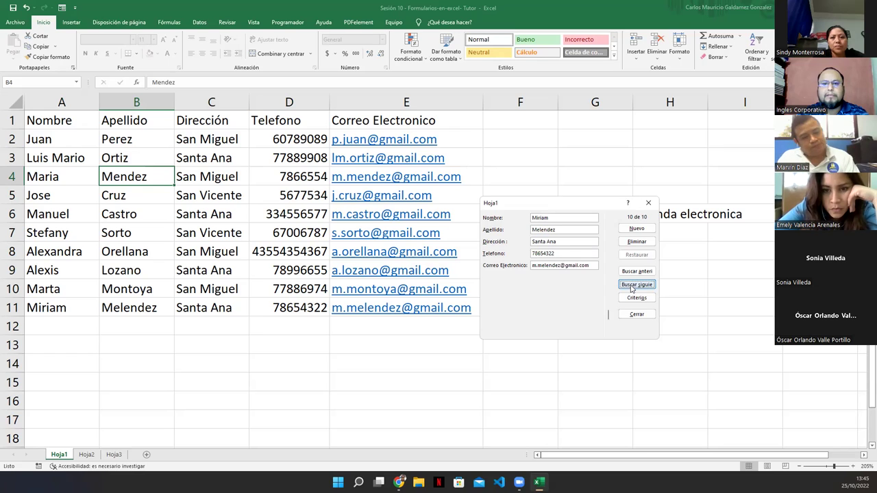
left_click(639, 272)
left_click(640, 272)
left_click(640, 272)
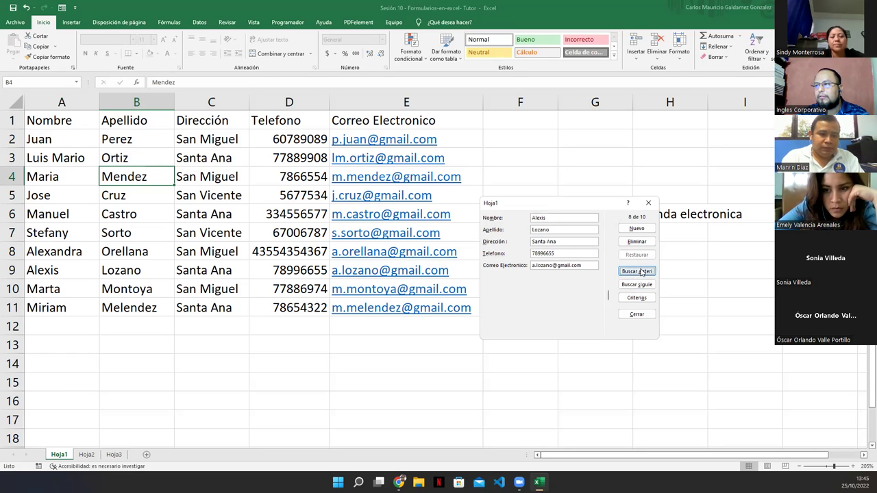
left_click(641, 273)
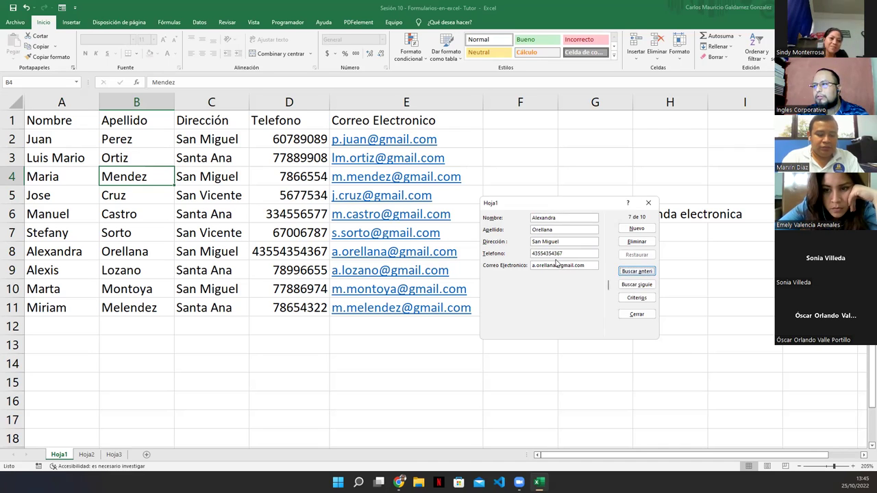
left_click(488, 254)
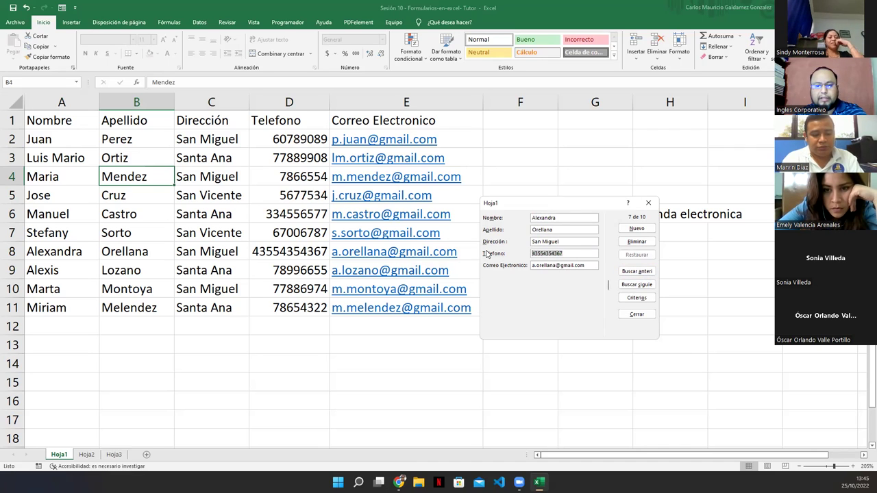
type("609")
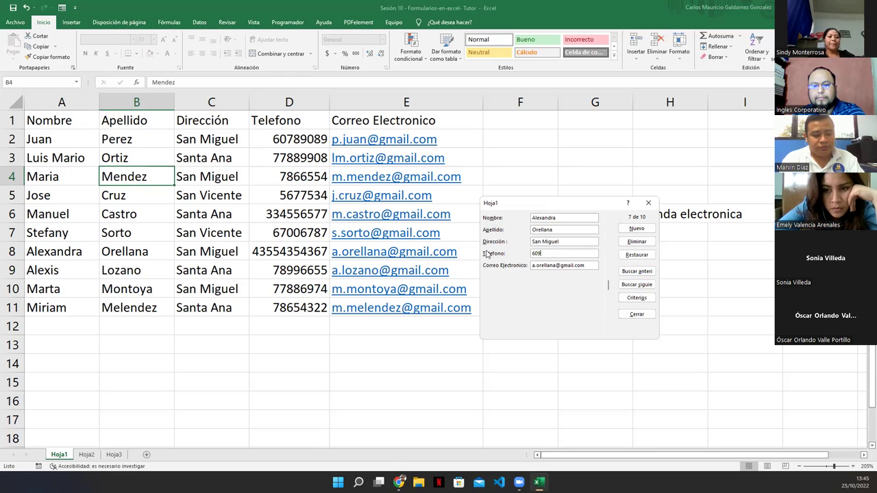
type("83344")
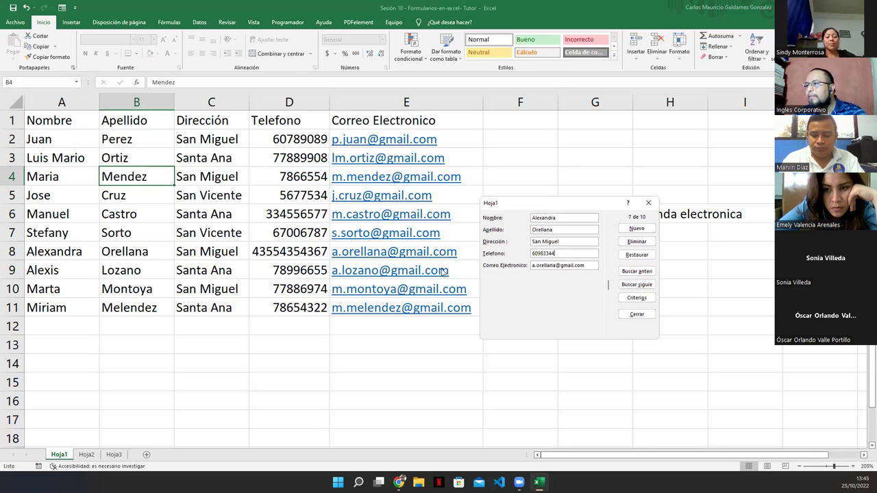
key("Return")
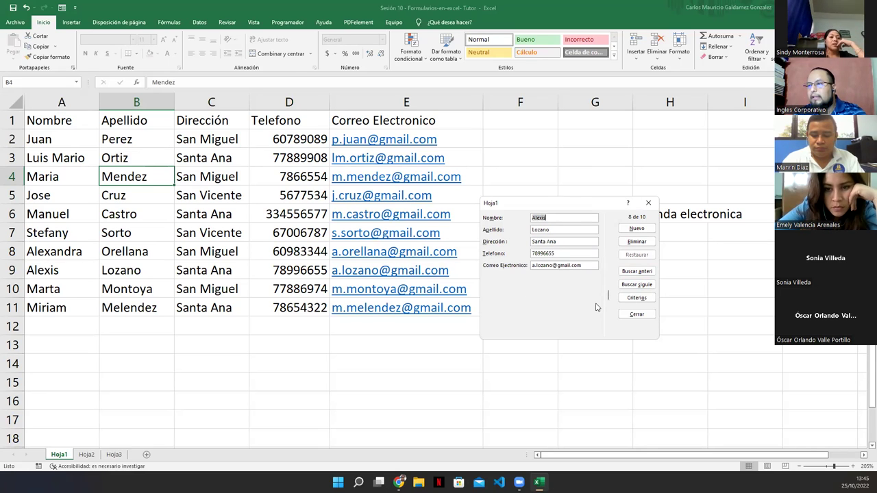
left_click(631, 272)
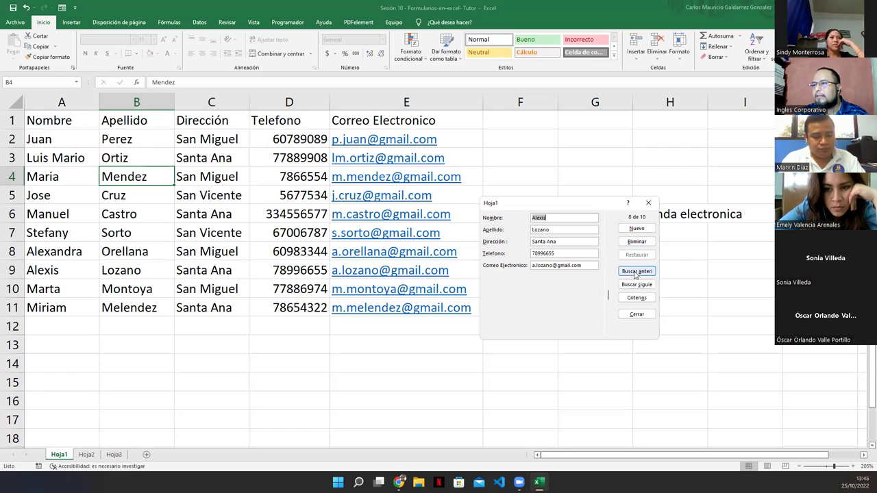
left_click(631, 273)
left_click(629, 273)
key("Tab")
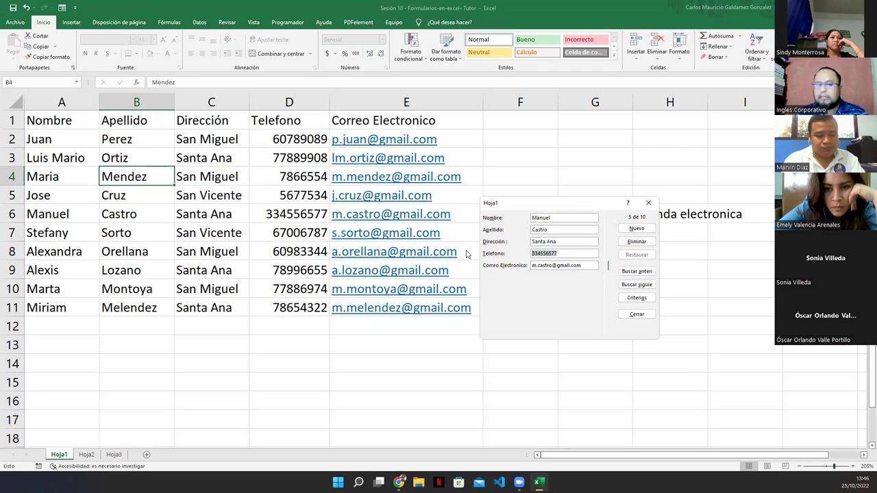
type("6")
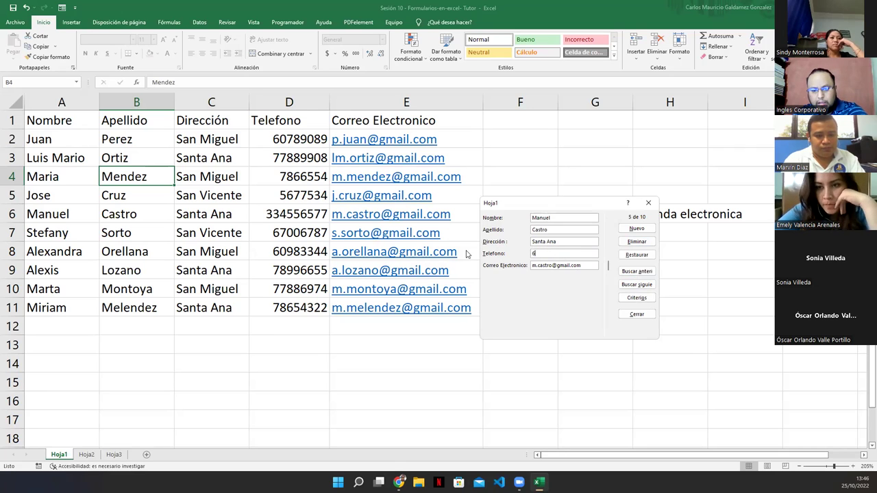
type("81234")
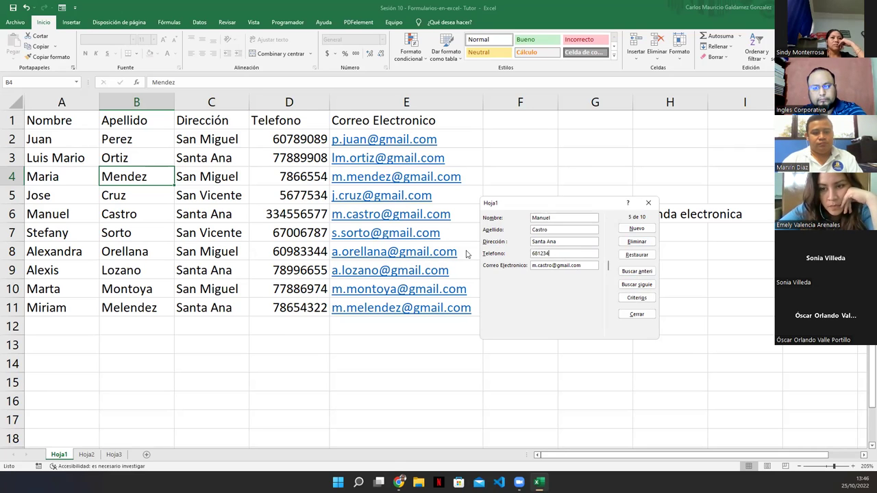
type("55")
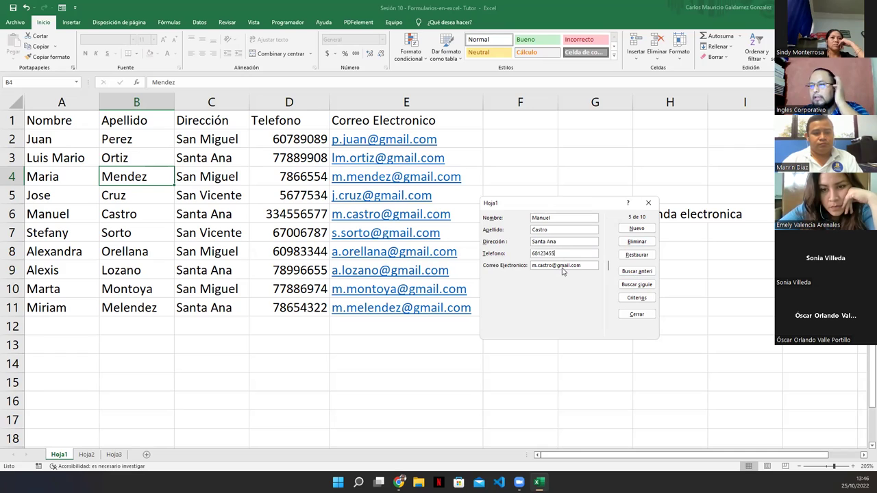
key("Return")
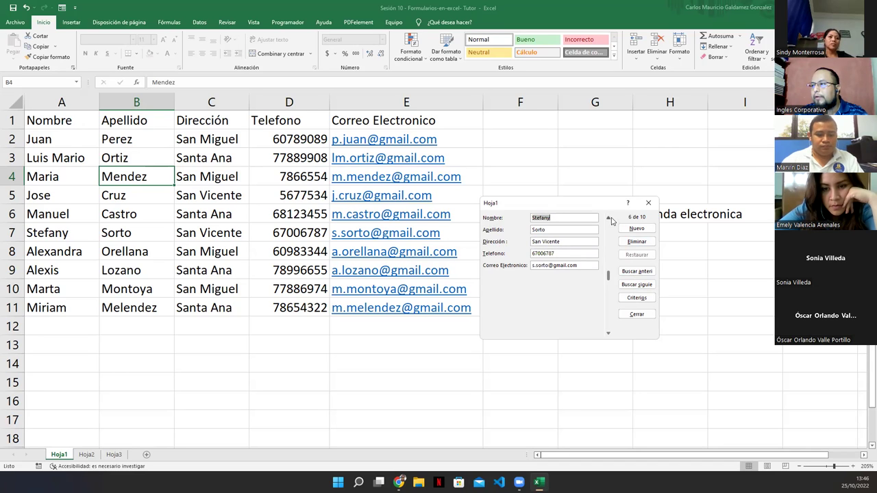
Prefix record 4's phone number with a 7 and save it.
left_click(637, 272)
left_click(557, 252)
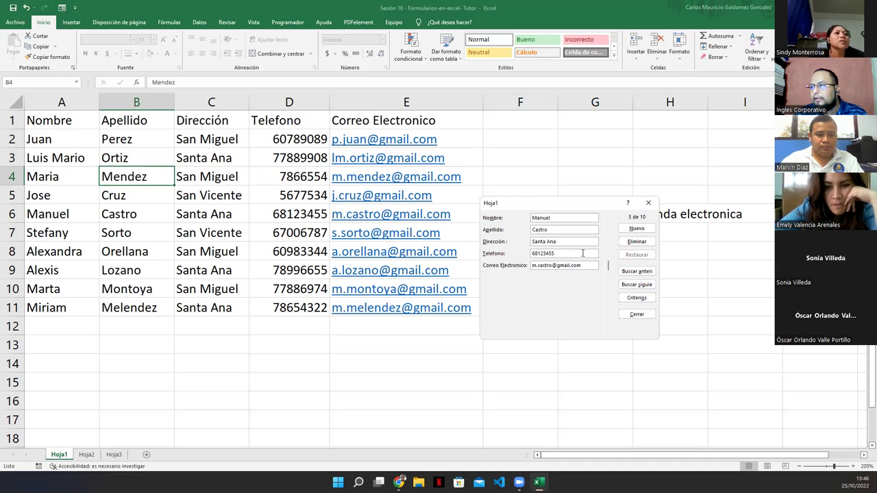
left_click(633, 274)
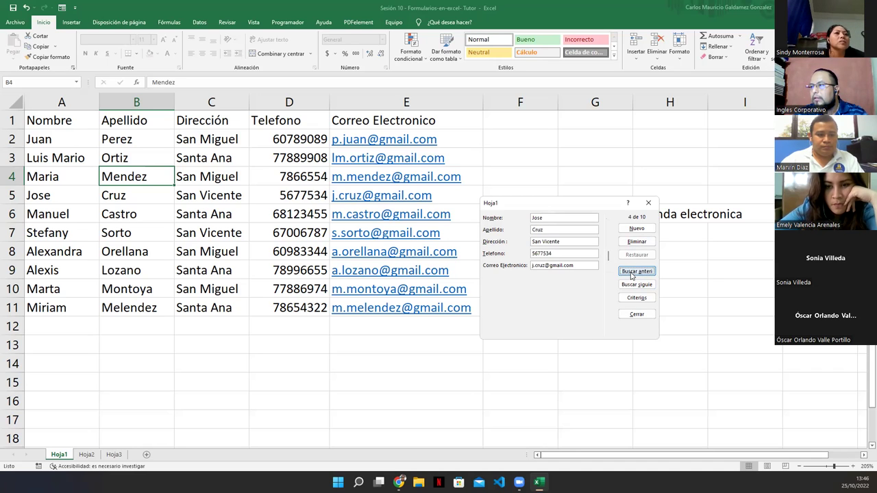
left_click(533, 255)
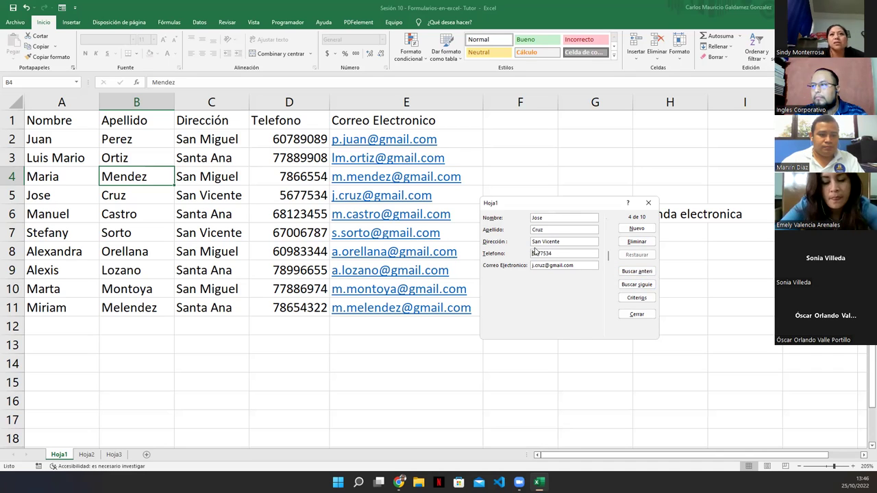
type("7")
key("Return")
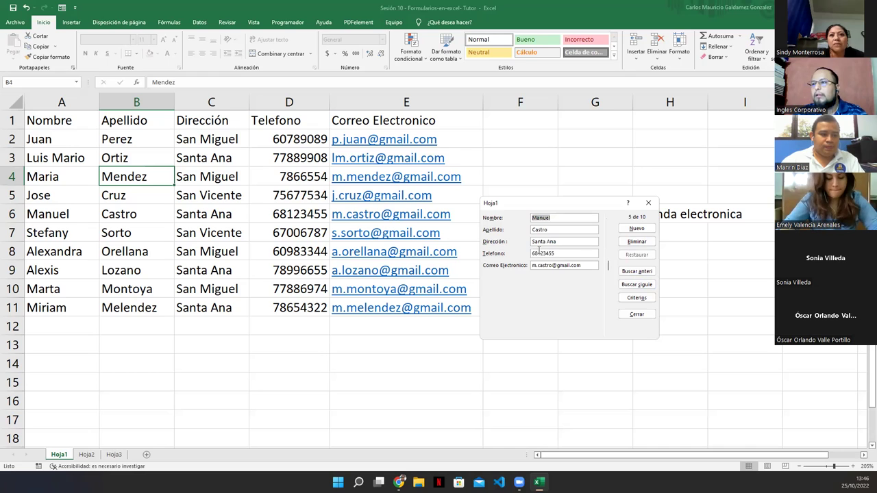
Append a 9 to record 3's phone number and save it.
left_click(637, 272)
left_click(636, 271)
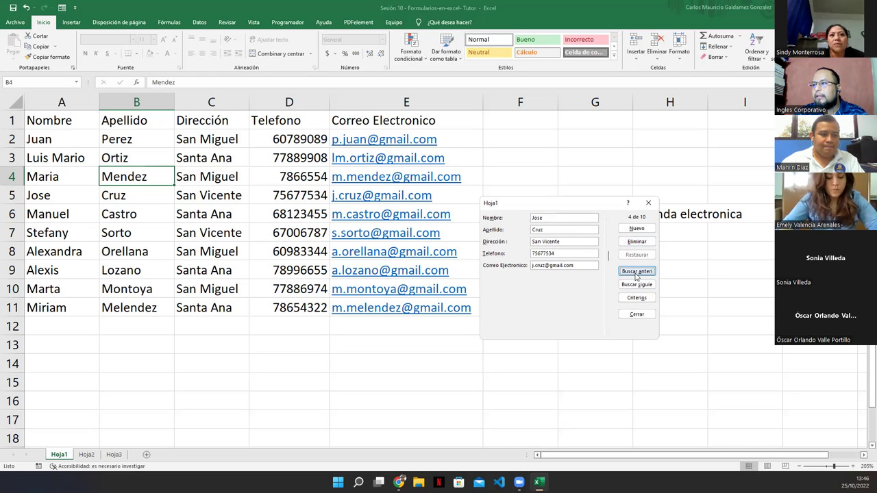
left_click(555, 254)
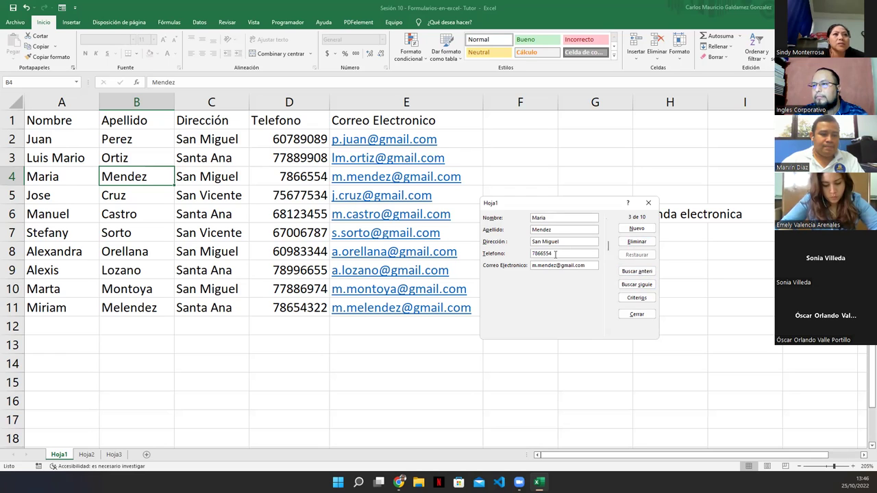
type("9")
key("Return")
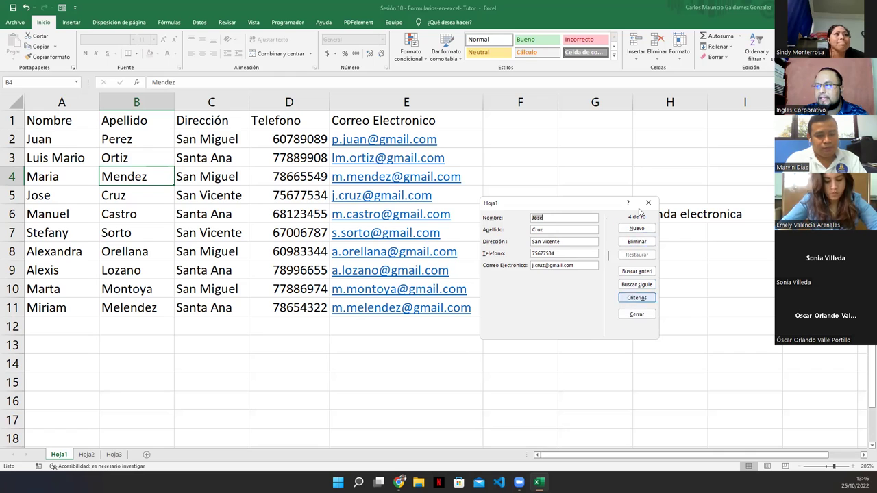
Search the contacts with the e-mail criterion 'om' in the data form.
left_click(635, 299)
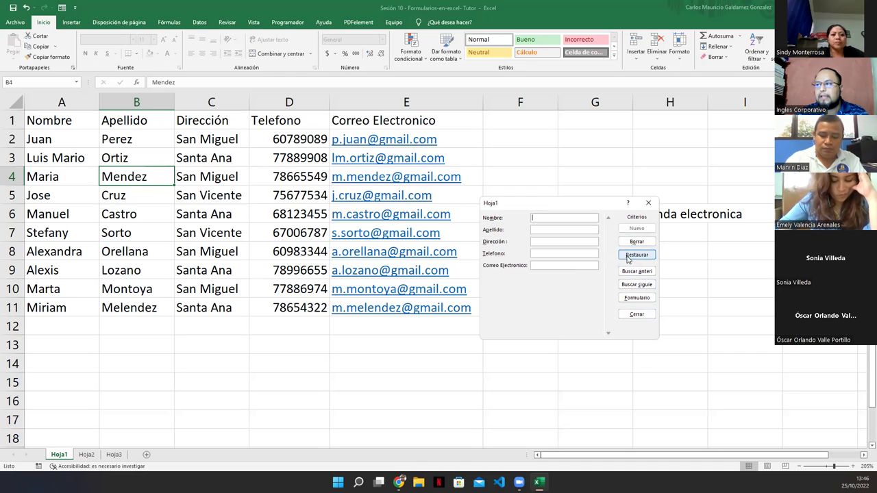
left_click(630, 274)
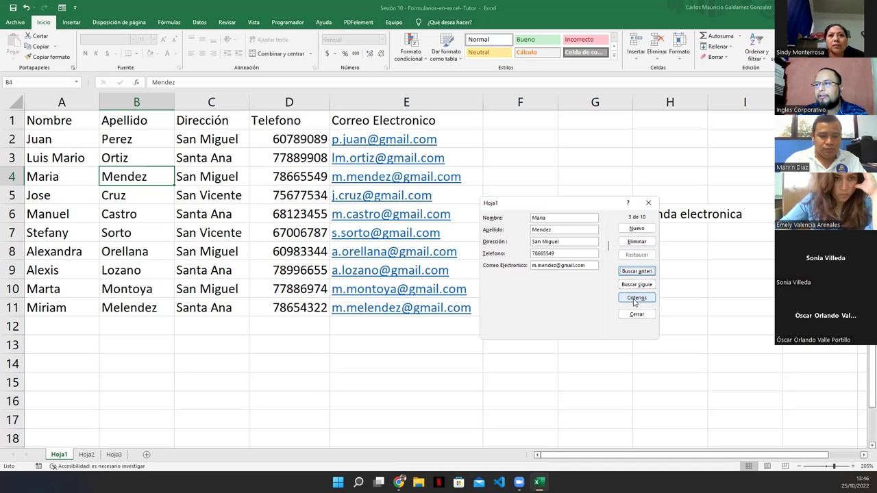
left_click(636, 298)
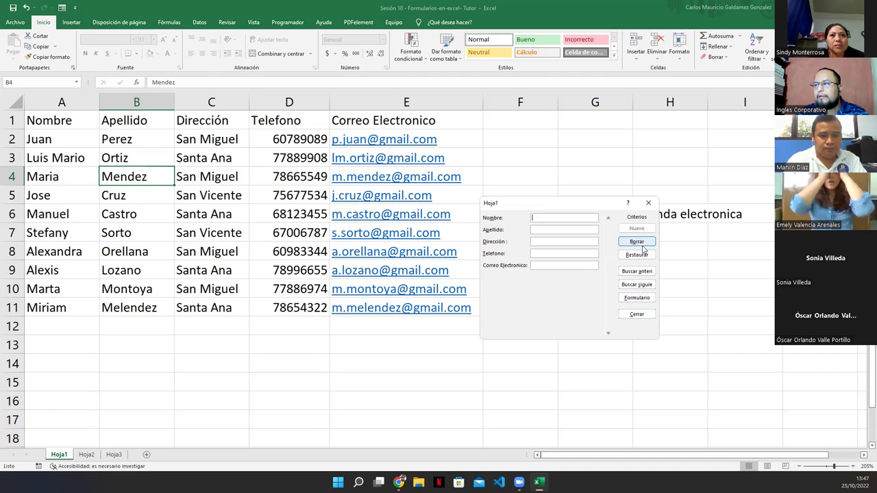
left_click(648, 272)
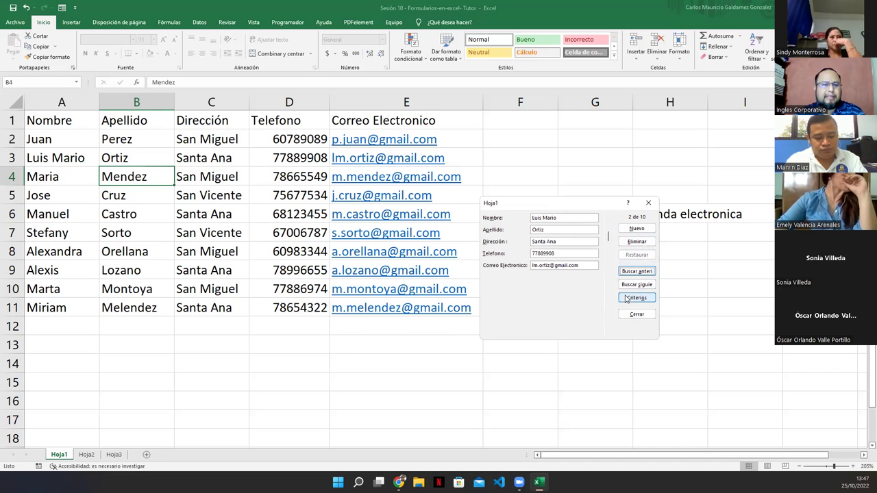
left_click(582, 265)
left_click(636, 297)
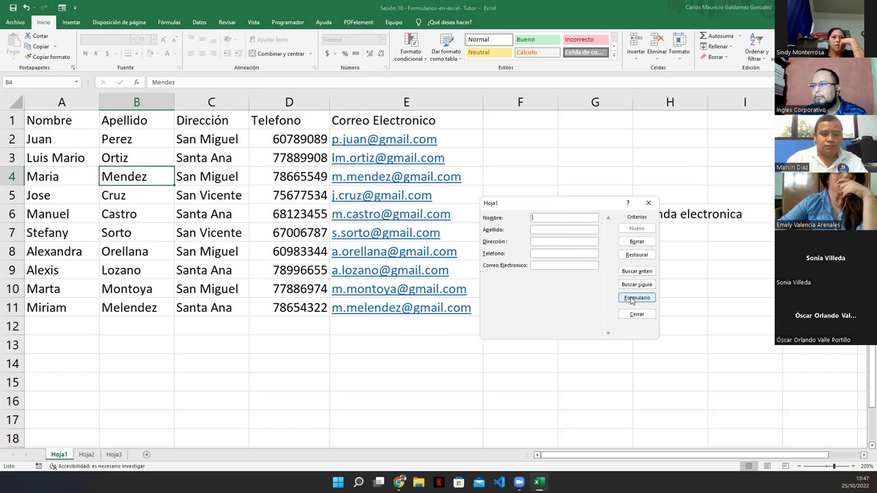
left_click(538, 267)
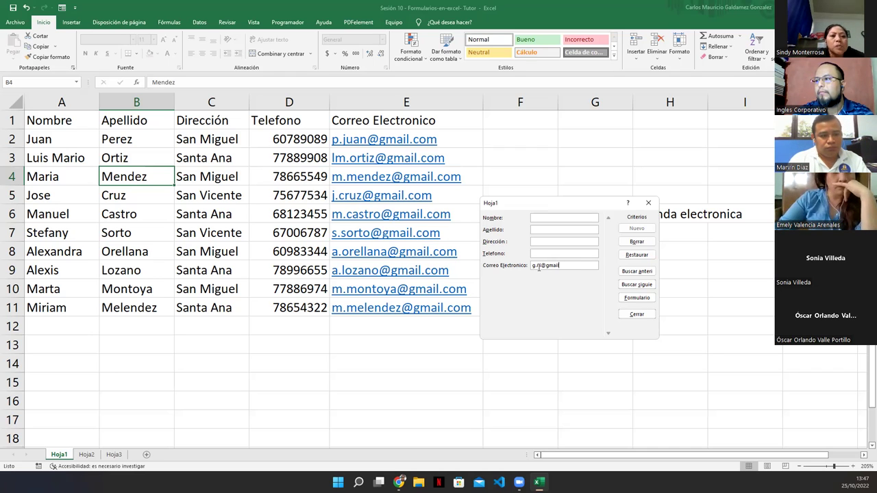
type("om")
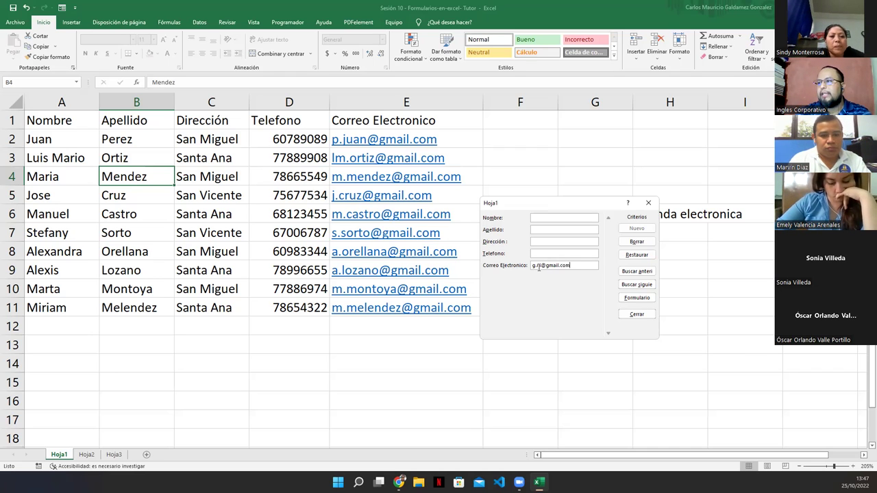
key("Return")
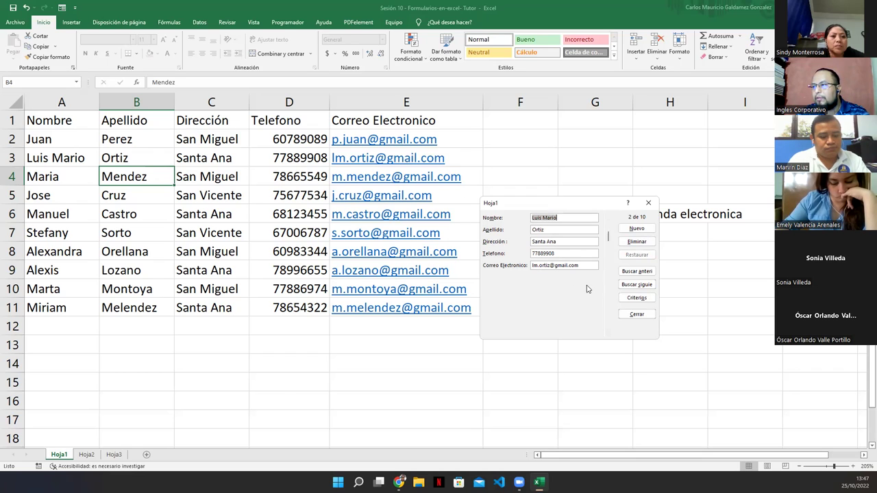
Return to criteria mode and delete the 'om' e-mail criterion.
left_click(639, 303)
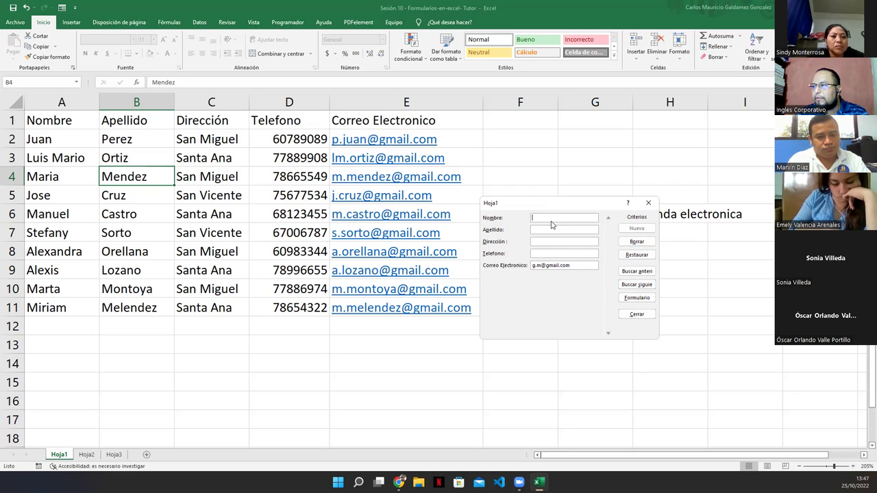
left_click_drag(581, 266, 430, 267)
key("BackSpace")
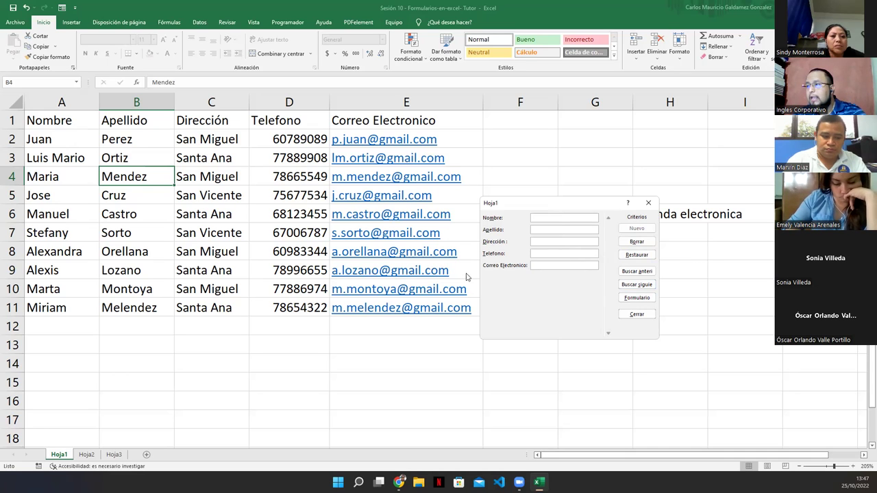
Search by surname criterion 'Or', then step to record 8 and back to record 7.
left_click(556, 218)
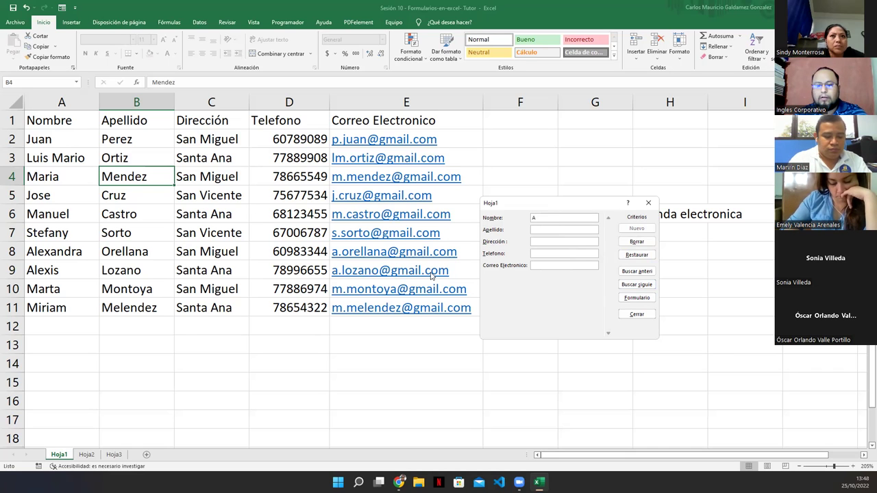
key("Return")
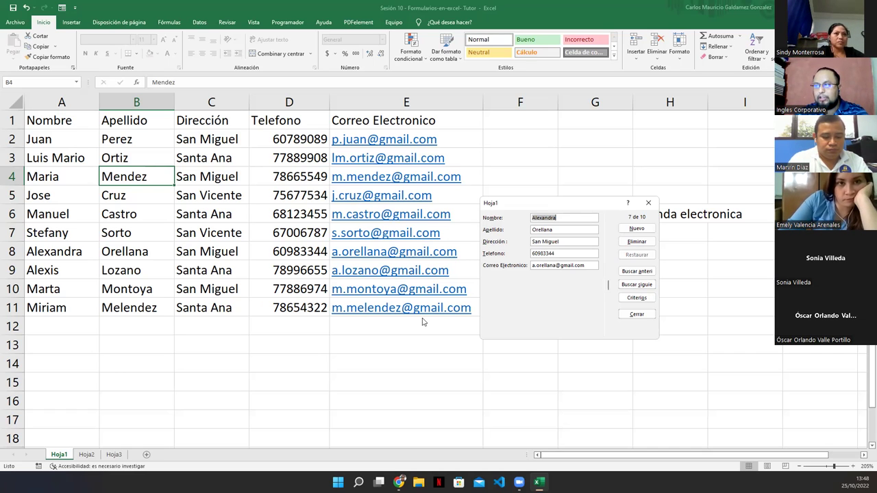
left_click(636, 298)
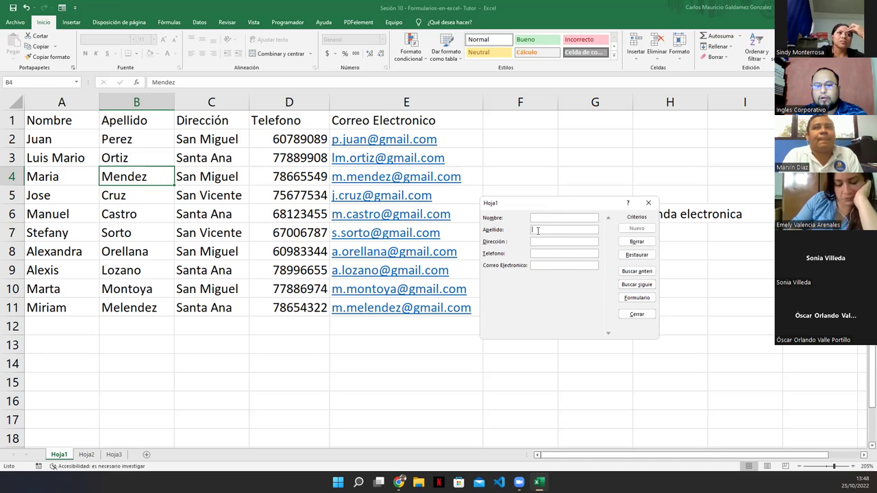
type("Or")
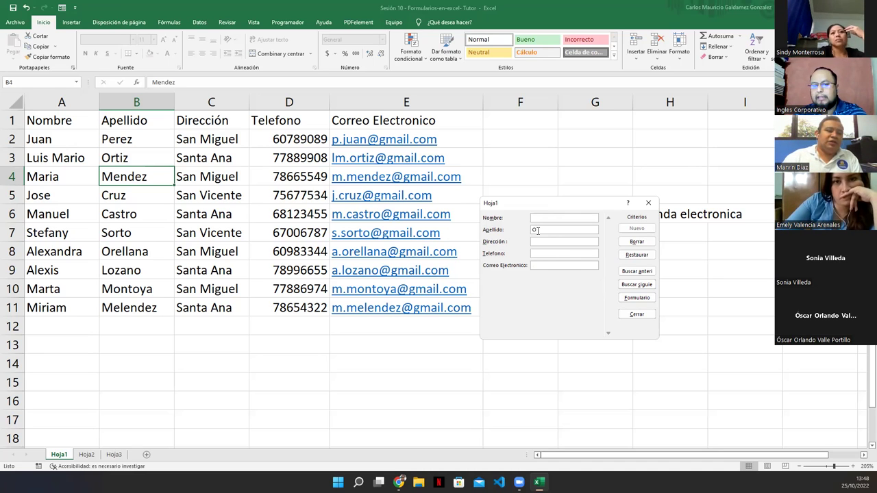
key("Return")
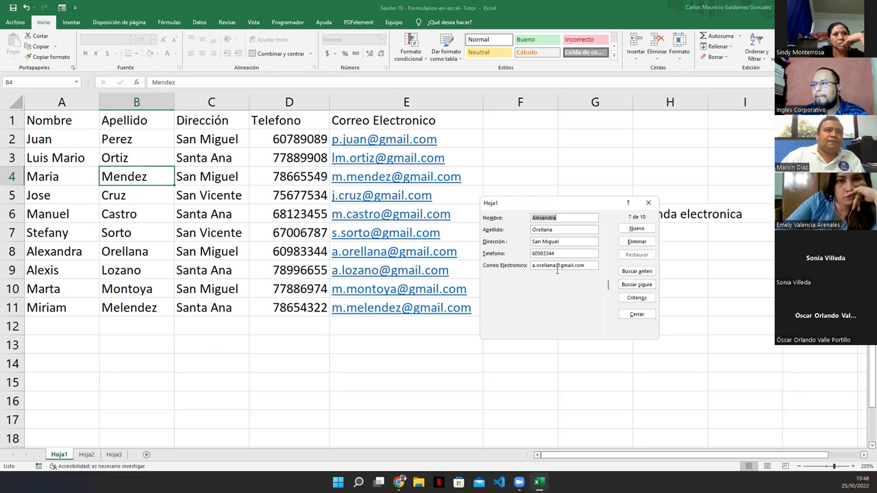
left_click(608, 335)
left_click(608, 218)
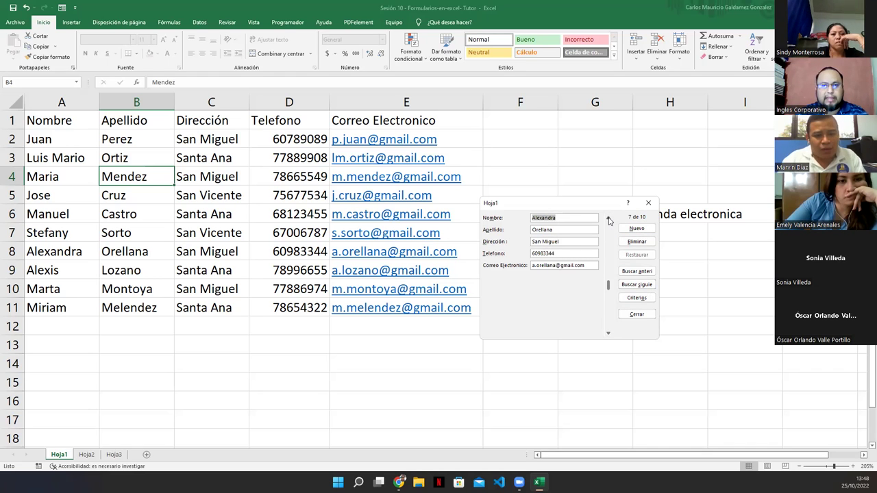
Search the contacts with the name criterion 'Maria'.
left_click(608, 218)
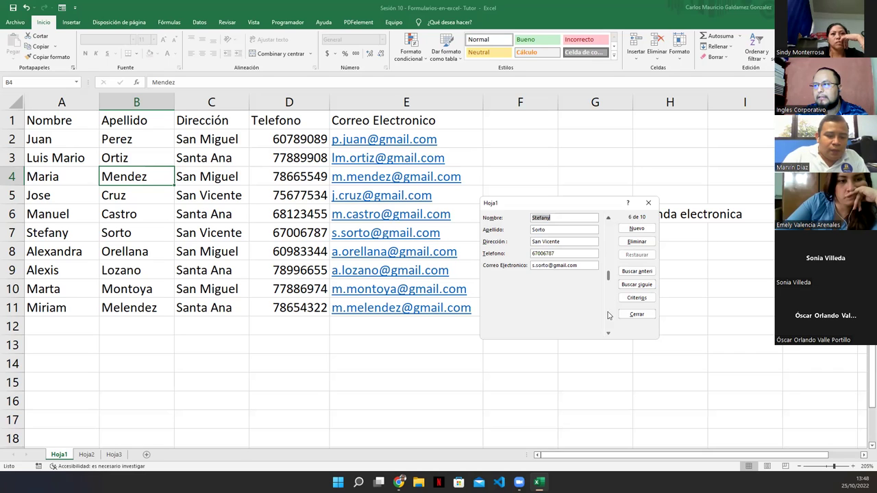
left_click(636, 298)
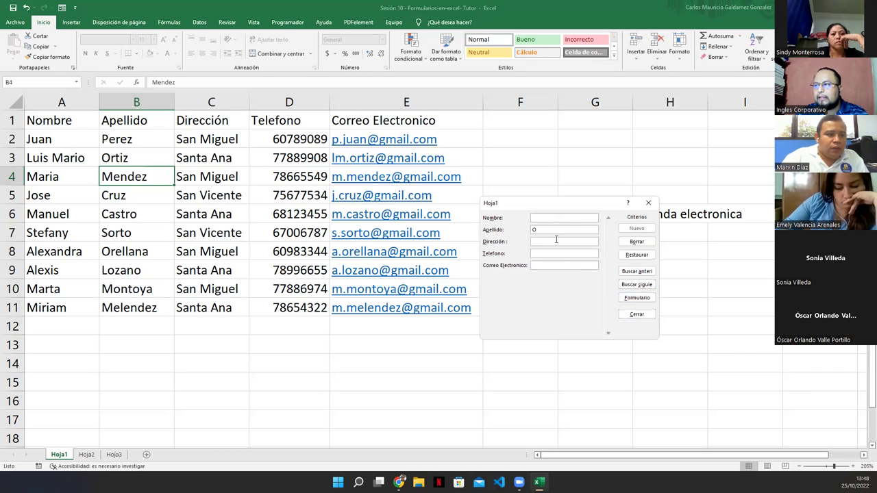
key("BackSpace")
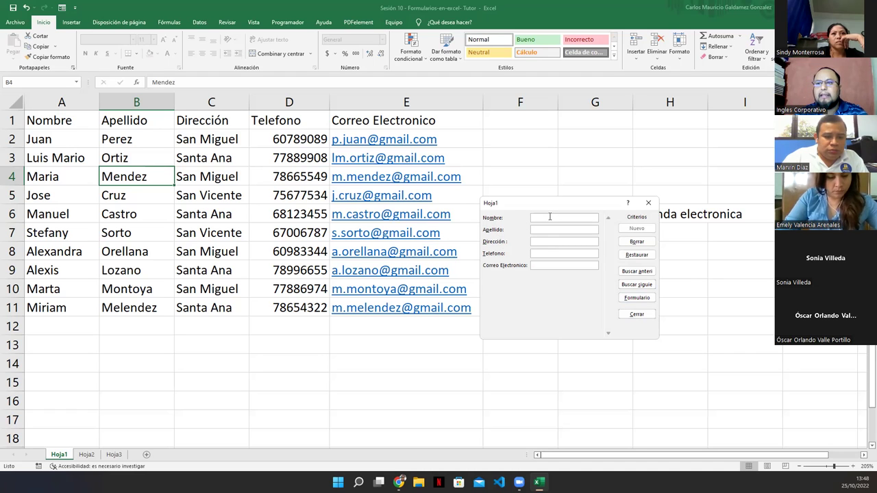
type("Maria")
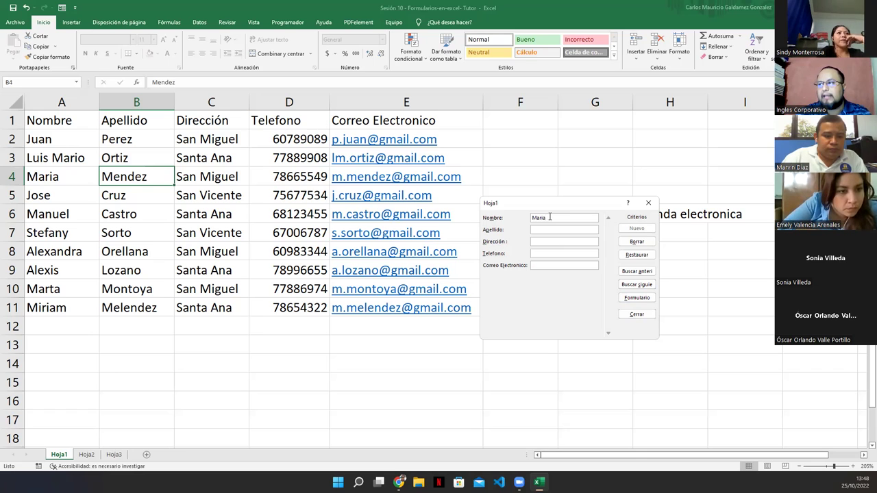
key("Return")
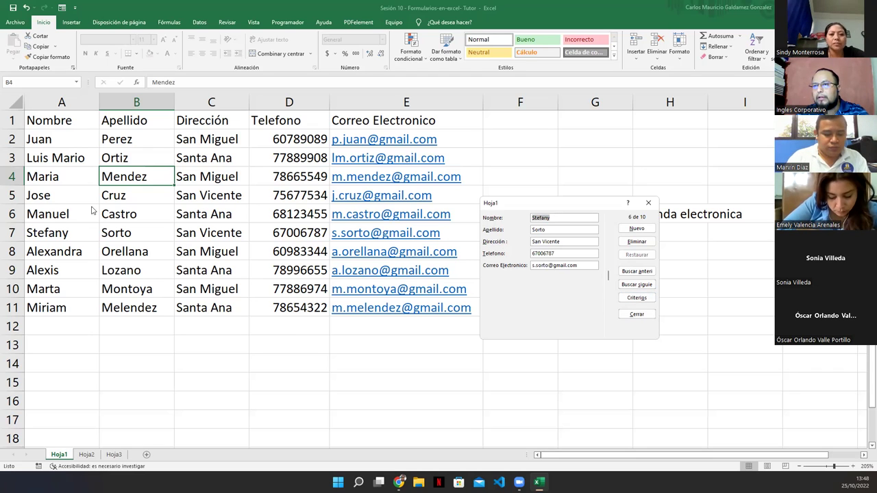
Change the name criterion to 'S' and go back to browsing records.
left_click(638, 299)
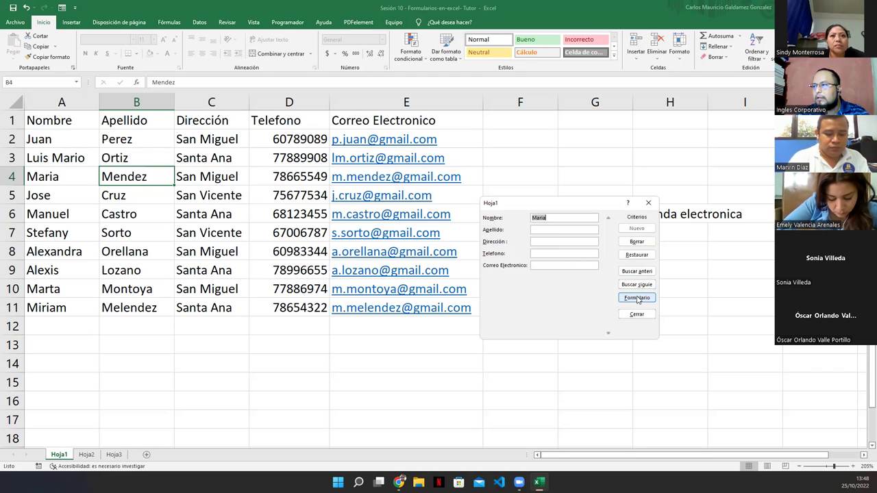
key("BackSpace")
type("M")
key("BackSpace")
type("S")
left_click(638, 299)
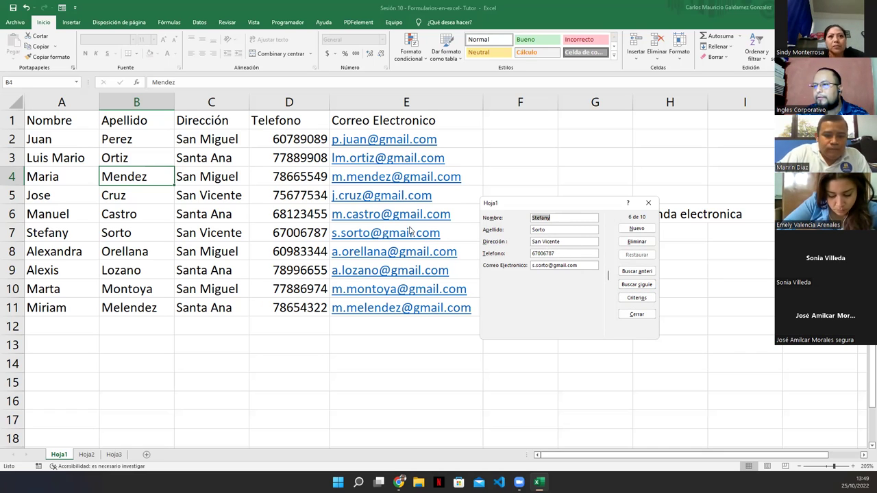
Browse forward, return to record 8, select its phone number, and close the form.
left_click(608, 335)
left_click(609, 335)
left_click(609, 335)
left_click(608, 335)
left_click(608, 335)
left_click(608, 218)
left_click(608, 218)
left_click(608, 218)
left_click_drag(554, 251, 509, 259)
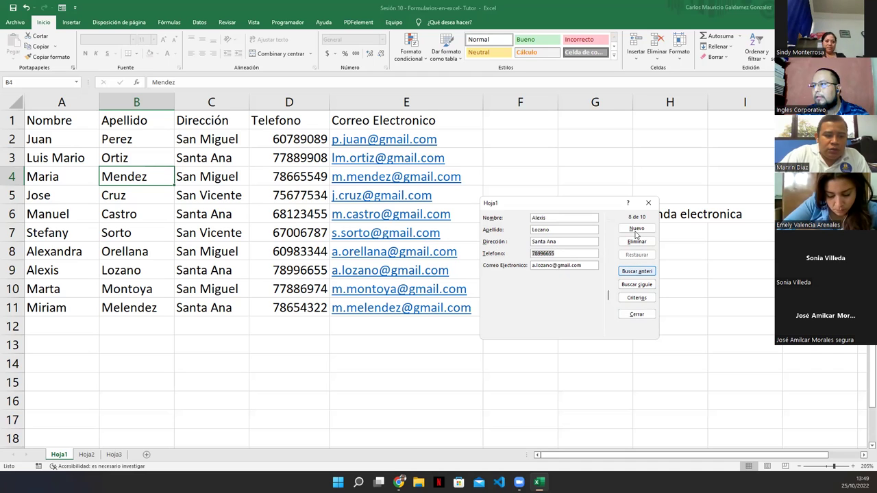
left_click(648, 203)
left_click(228, 176)
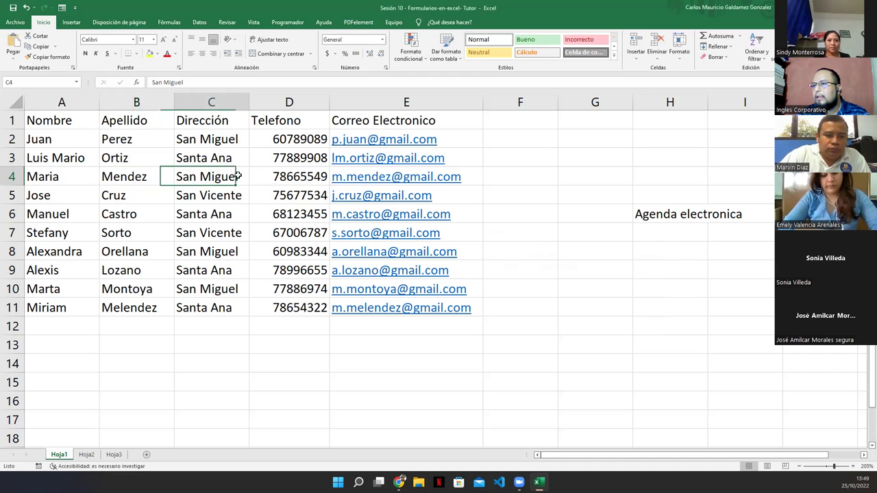
left_click(62, 7)
left_click(638, 297)
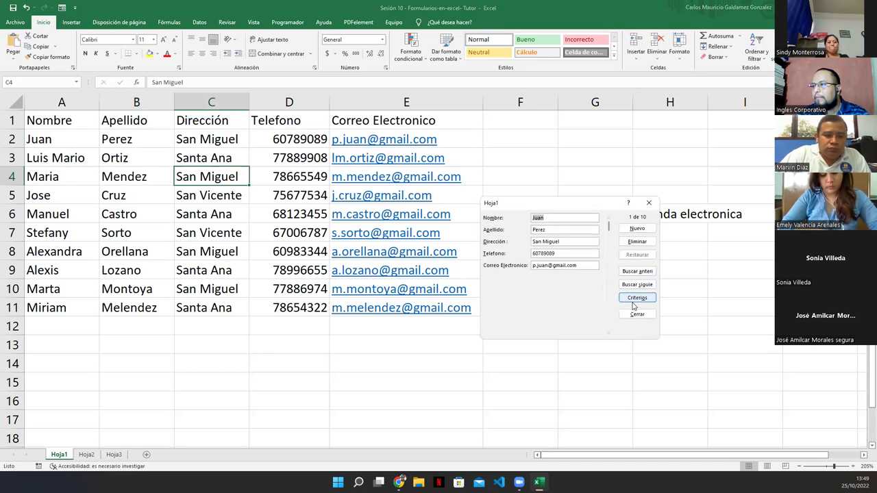
left_click(552, 253)
type("7899665")
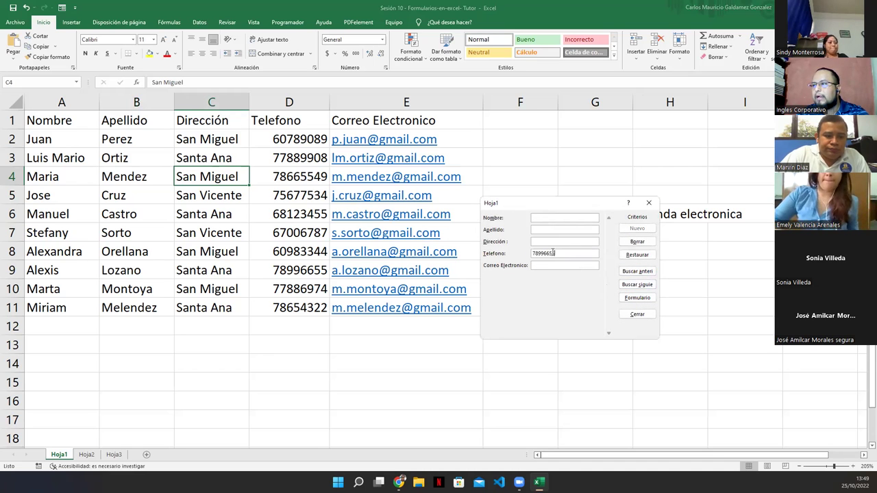
type("5")
key("Return")
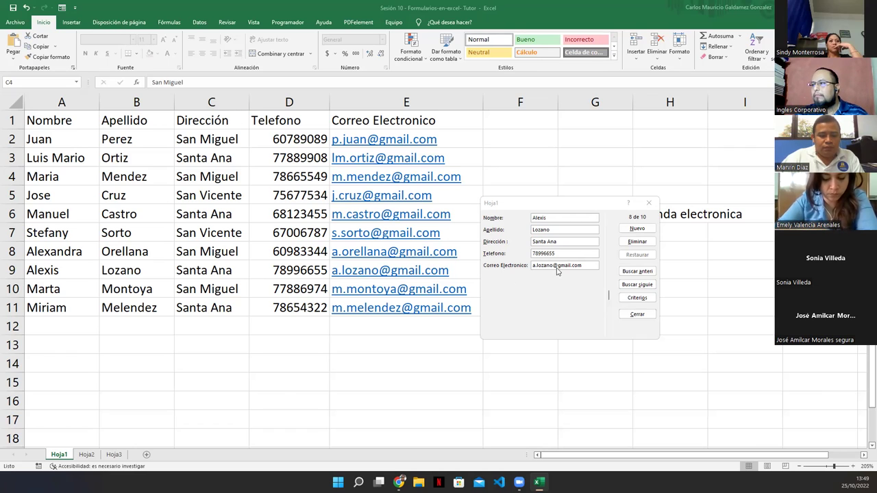
left_click(637, 314)
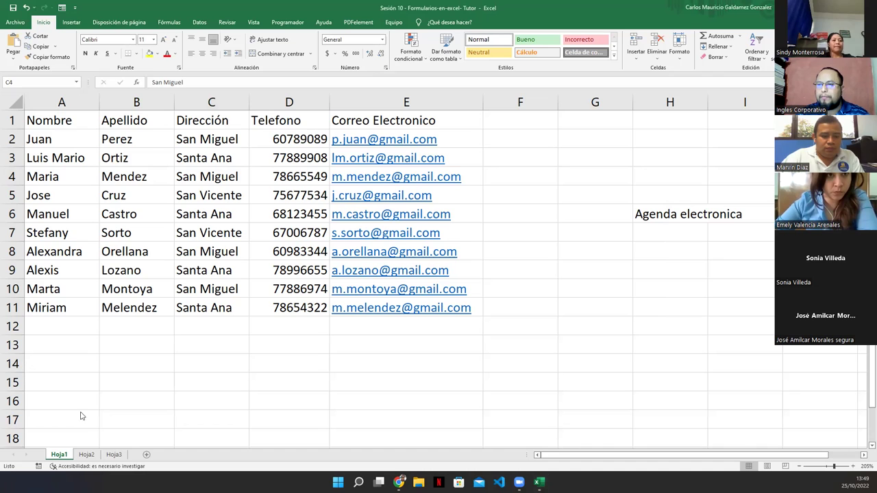
On Hoja2, zoom in and select the employee record across A2:H2.
left_click(86, 455)
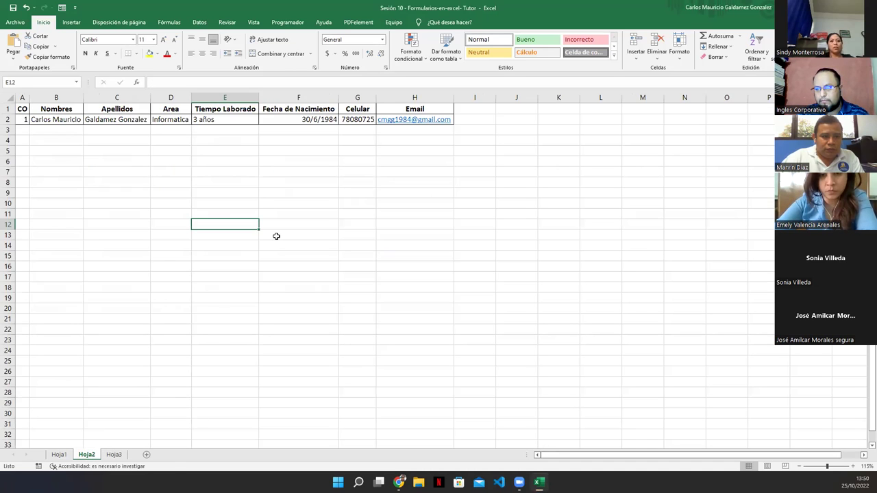
left_click_drag(23, 120, 423, 121)
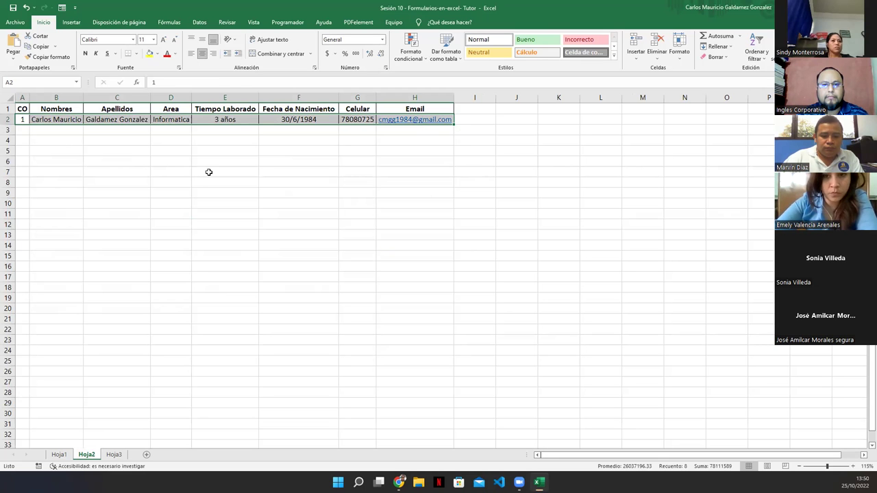
scroll(259, 249, "up", 1, "ctrl")
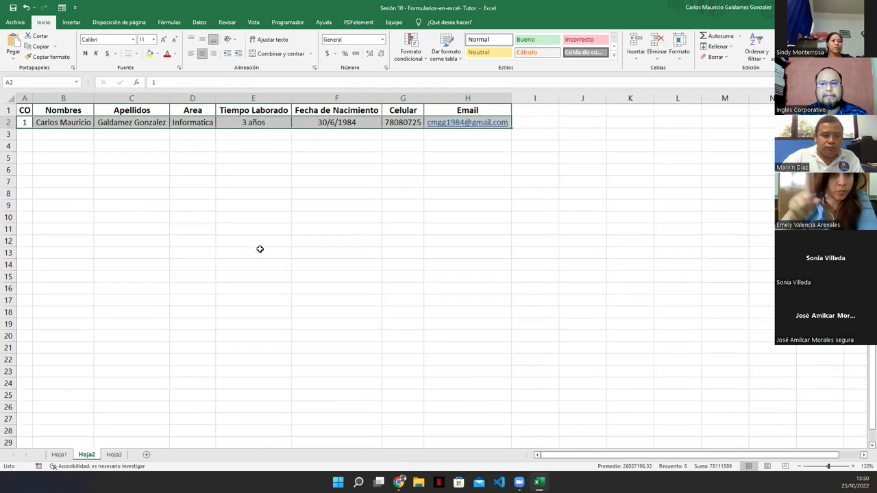
scroll(259, 249, "up", 1, "ctrl")
left_click(237, 241)
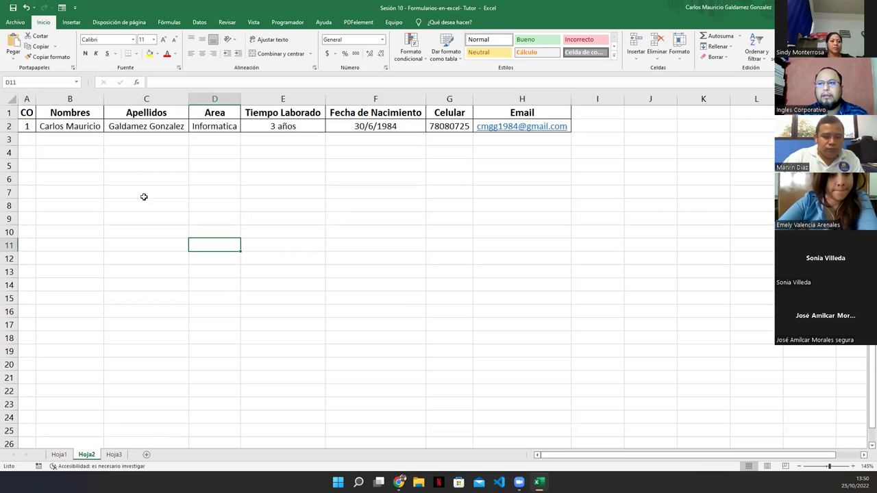
left_click(28, 127)
left_click_drag(28, 127, 521, 122)
Clear the employee data from row 2, leaving only the column headings.
key("Delete")
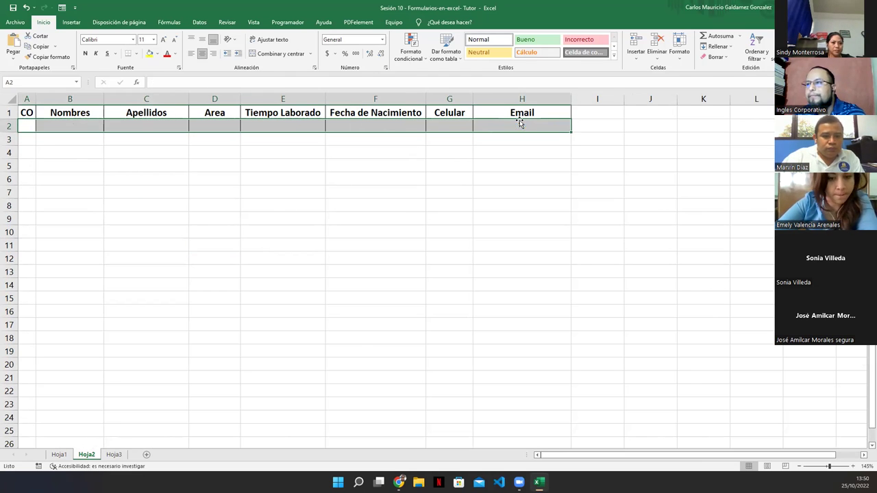
left_click(30, 125)
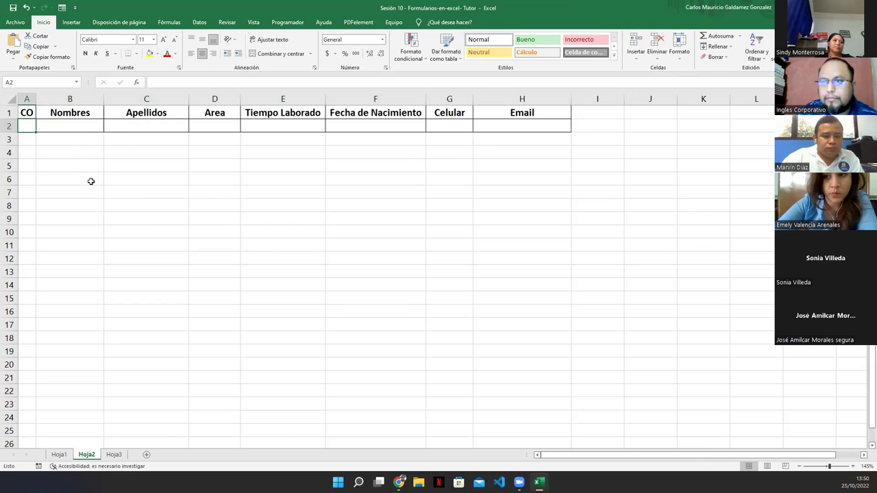
left_click(26, 113)
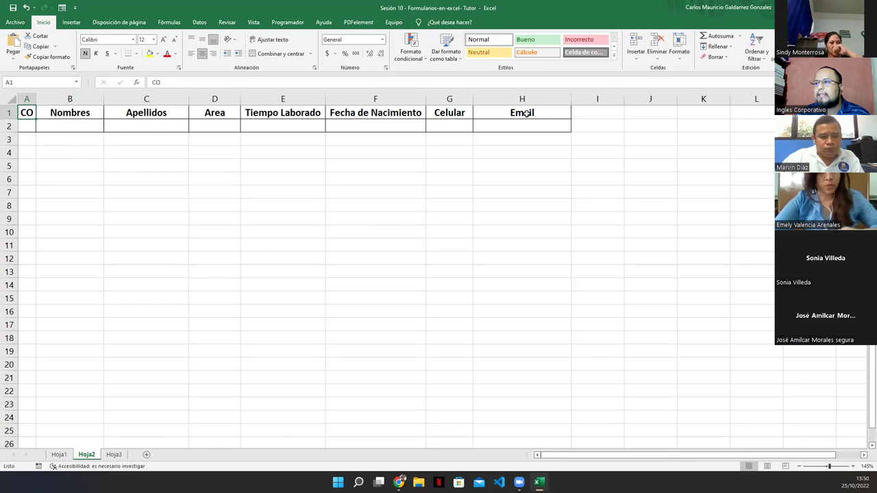
Open the data form from cell A1, which raises the column-labels warning.
left_click_drag(496, 115, 453, 114)
left_click(31, 112)
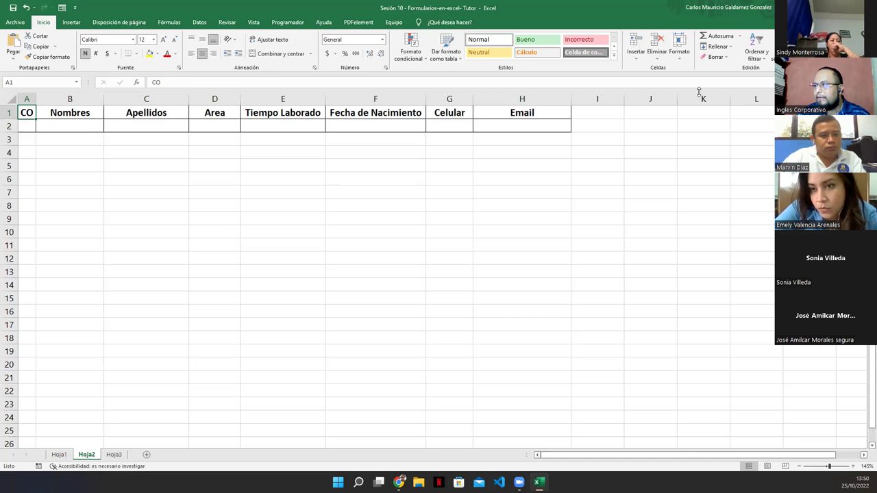
left_click(822, 48)
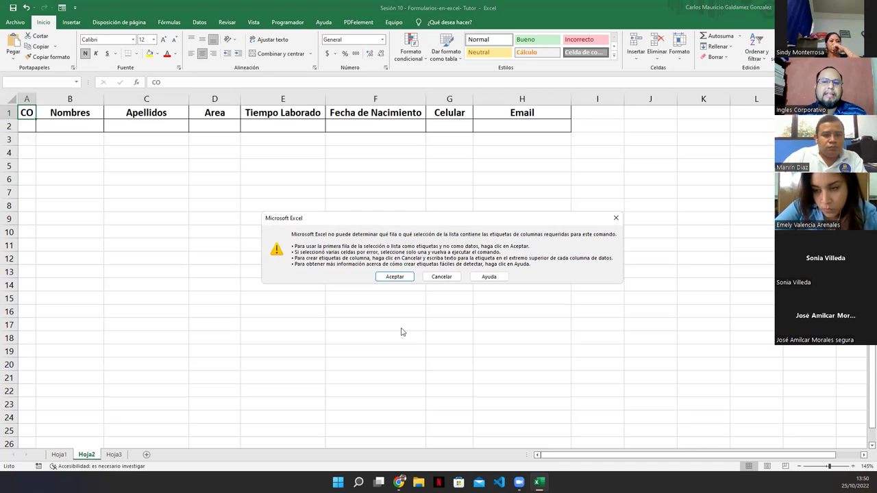
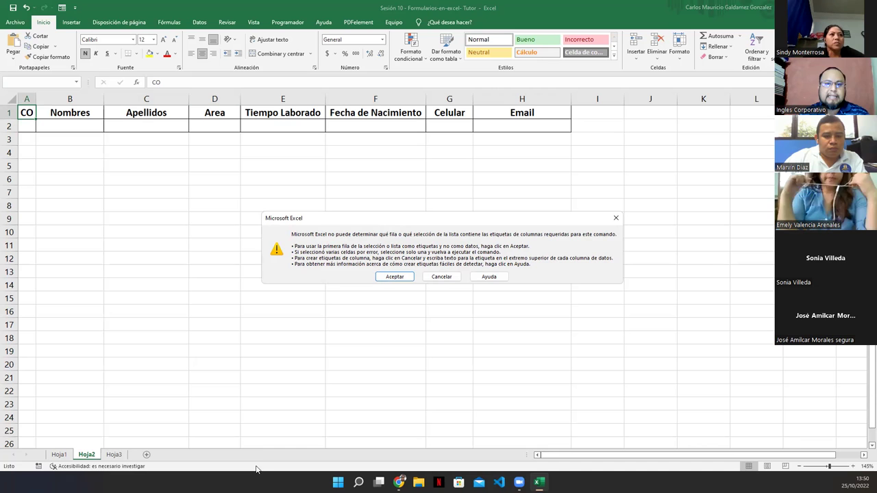
Accept row 1 as labels to open the Hoja2 data form and move it aside.
left_click(381, 277)
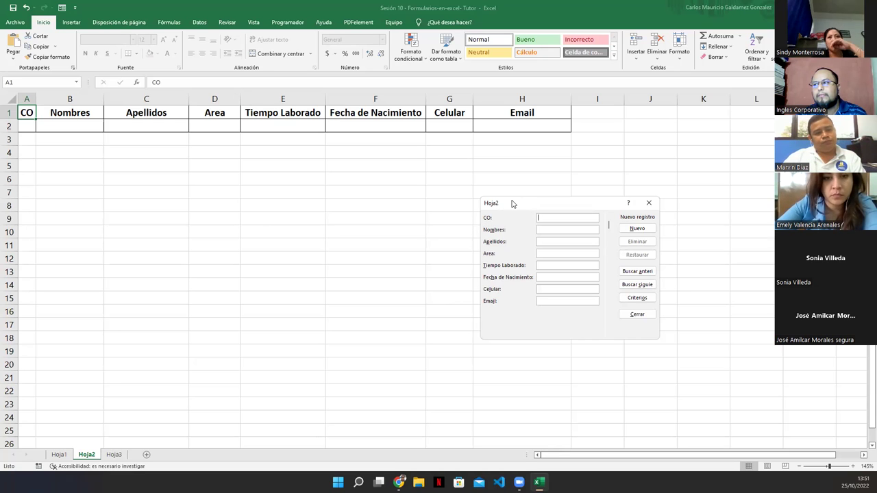
left_click_drag(513, 203, 461, 169)
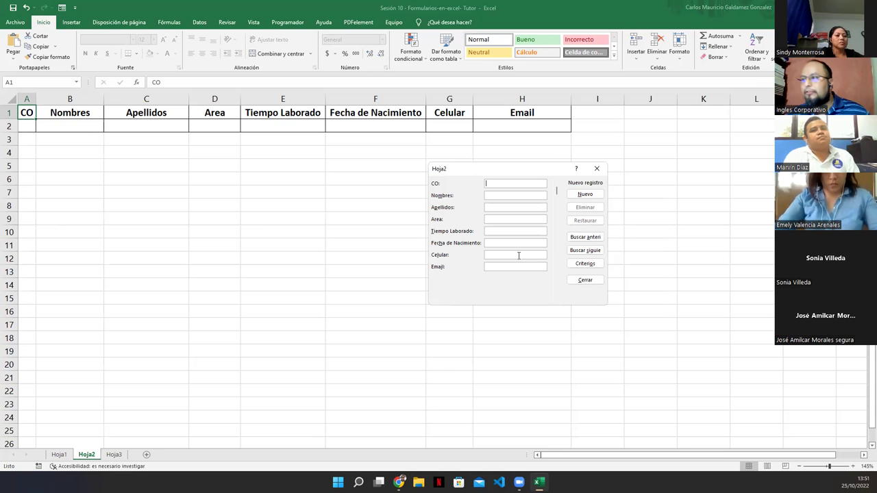
Enter CO 1, the employee's first and last names, area Informatica and 12 Años worked.
type("1")
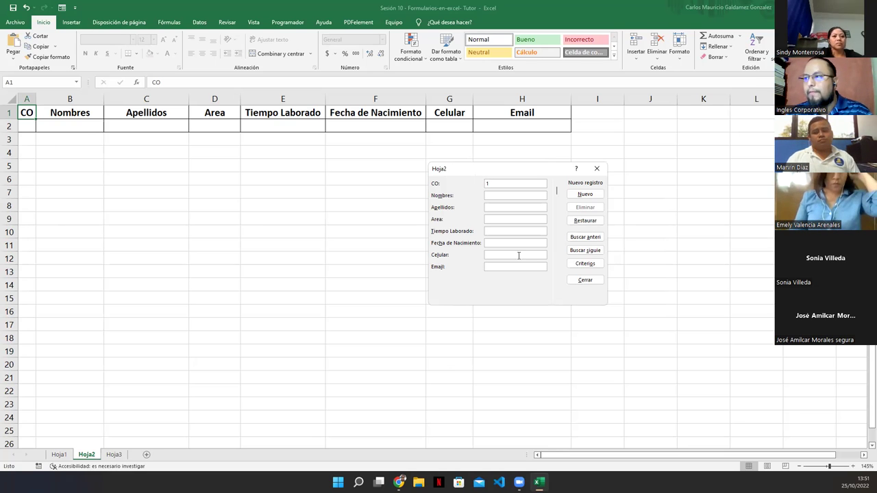
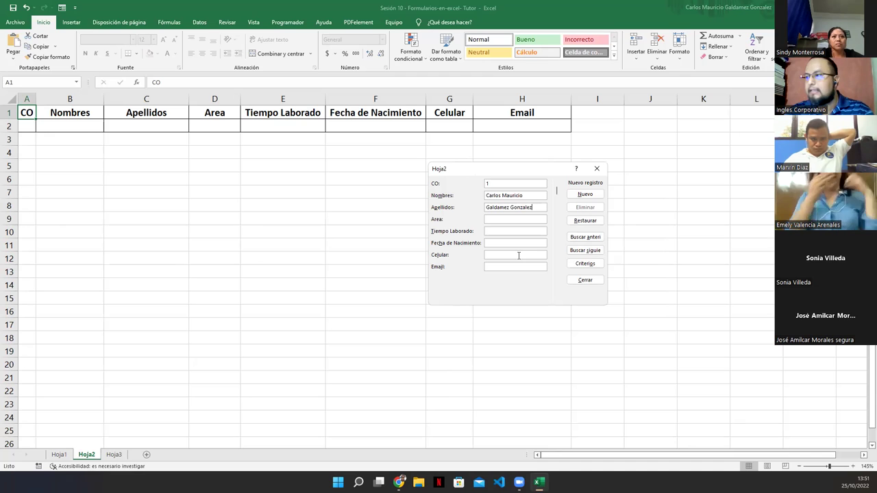
key("Tab")
type("Informatica")
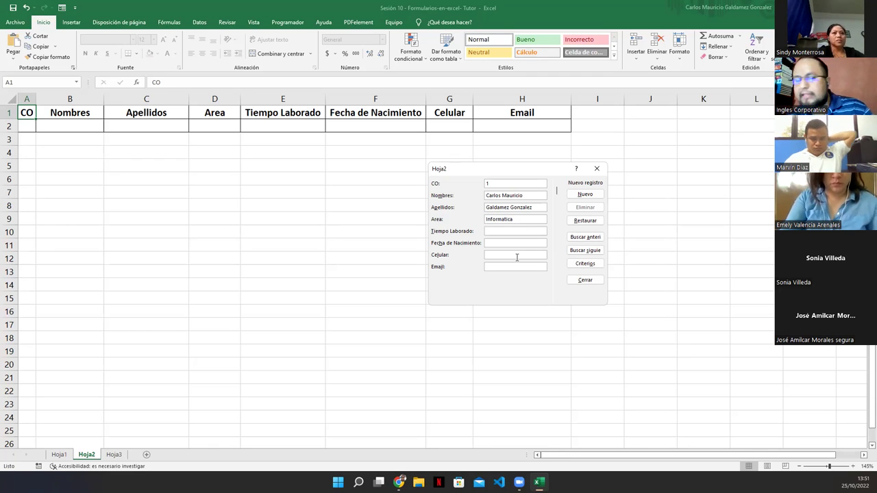
type("10")
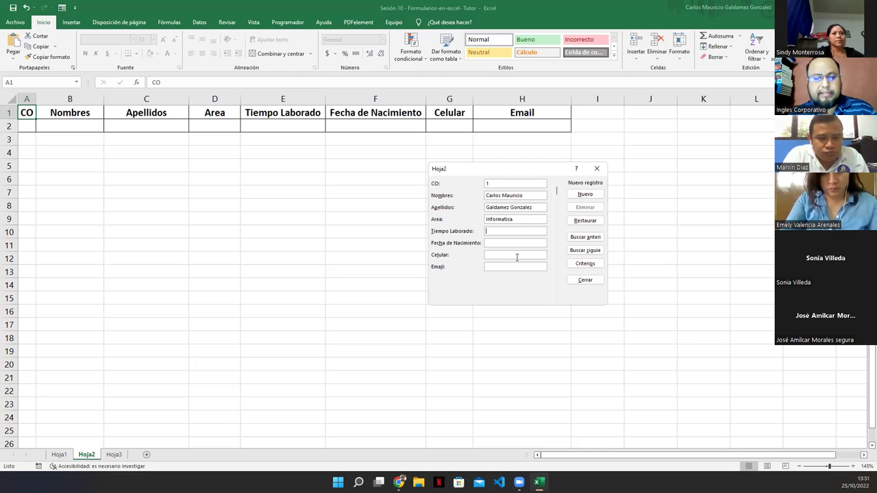
type(" Años")
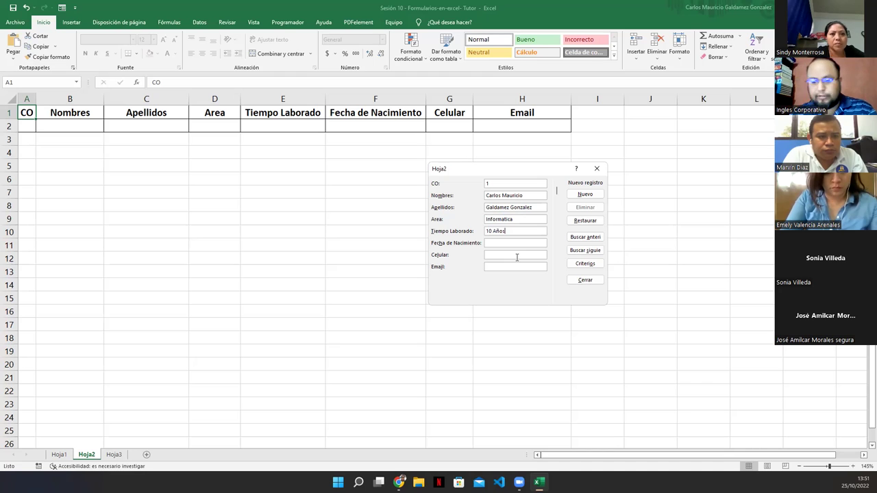
key("BackSpace")
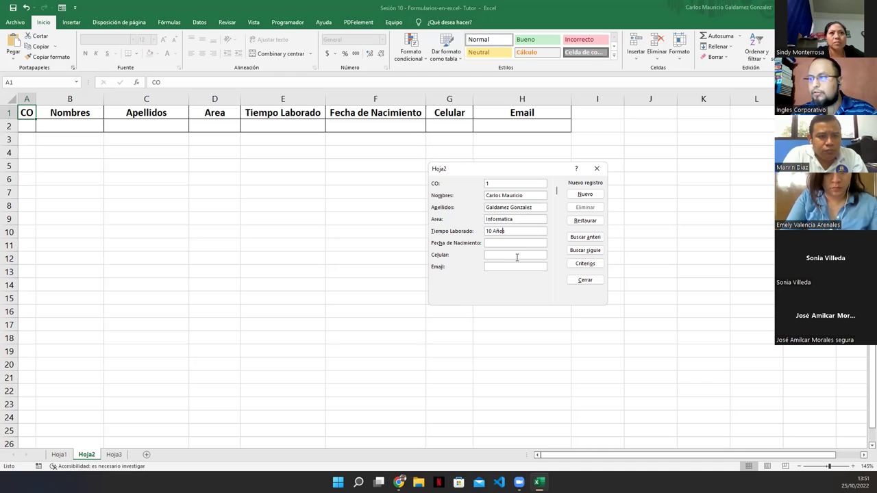
key("BackSpace")
type("2")
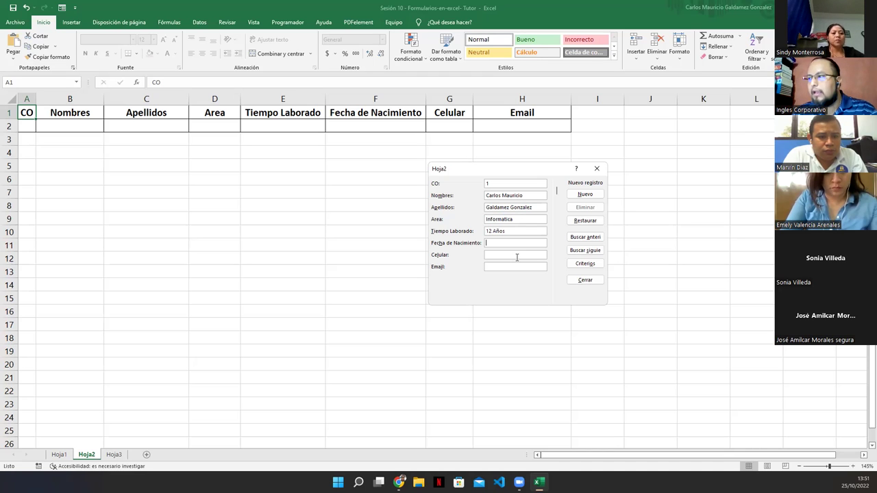
key("Tab")
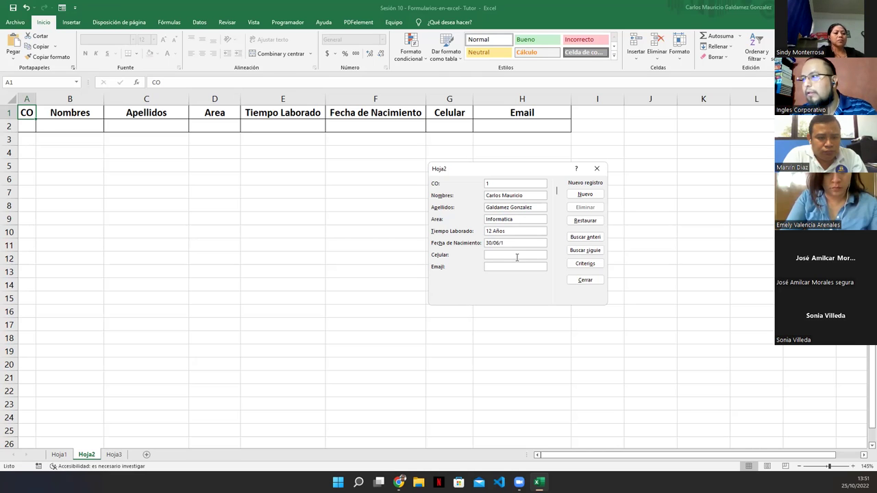
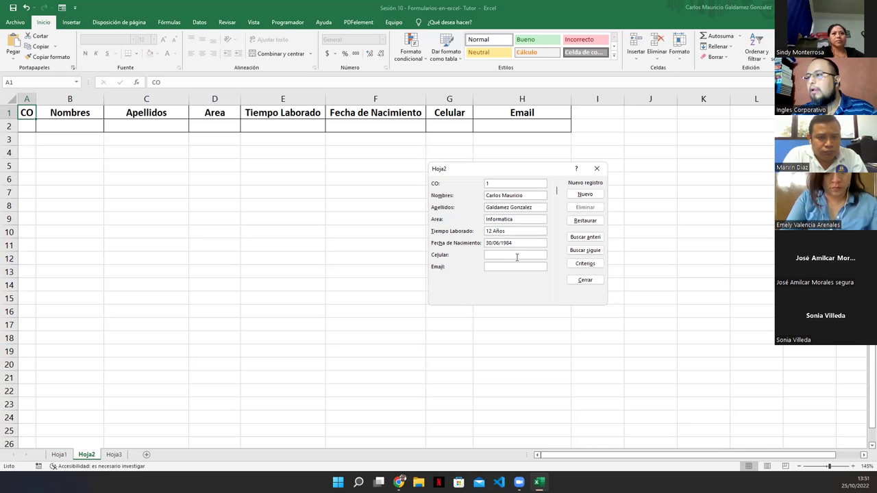
key("Tab")
type("78080725")
key("Tab")
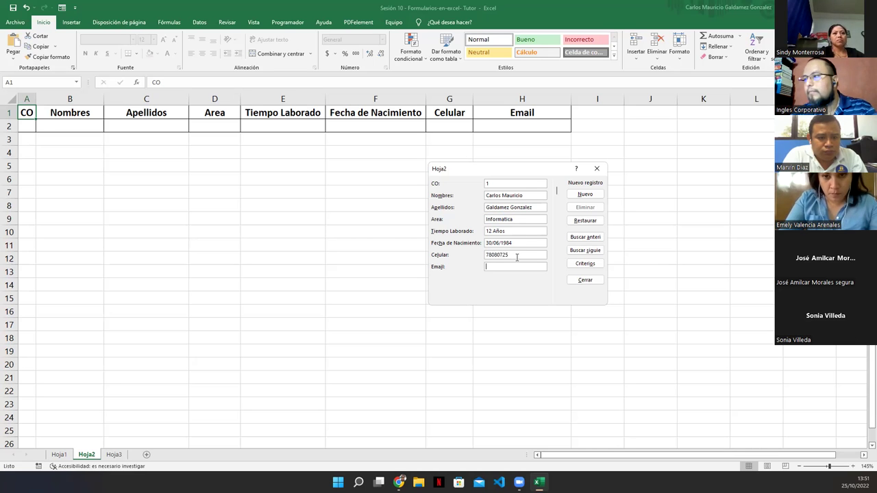
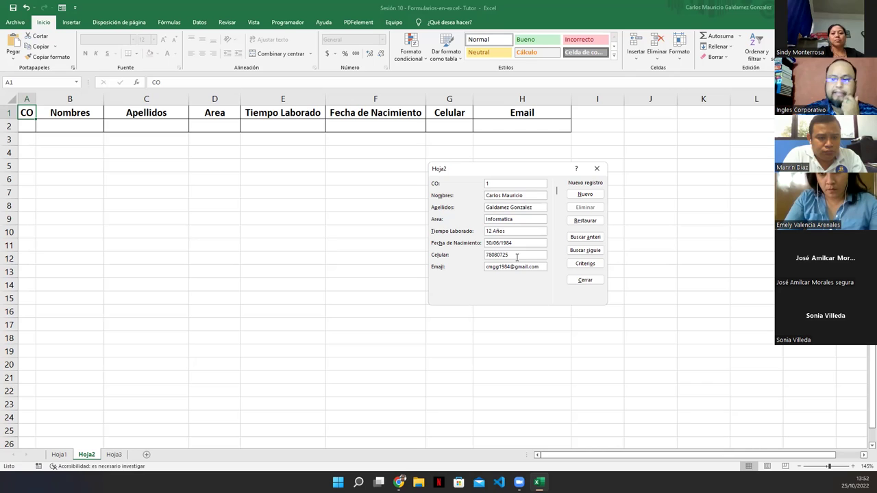
key("Return")
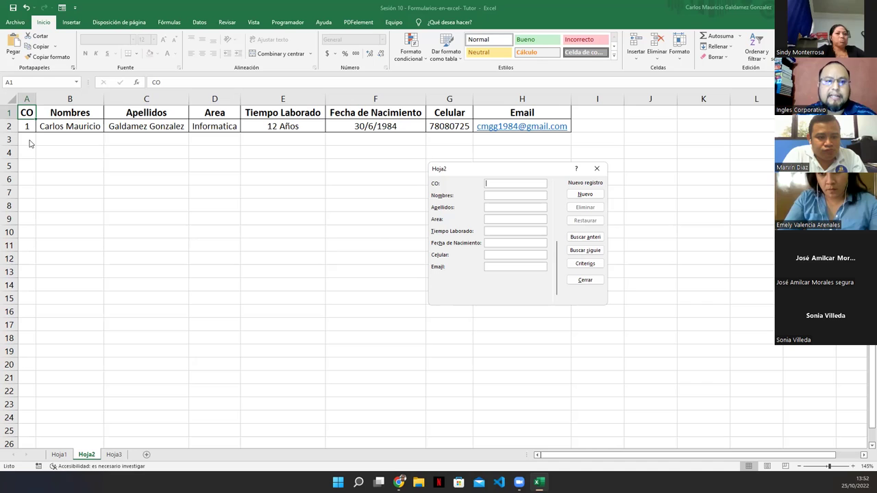
Add record CO 2: the employee's names, Contabilidad, 3 Años, birth date 07/10/2006, phone and e-mail.
type("2")
left_click(501, 195)
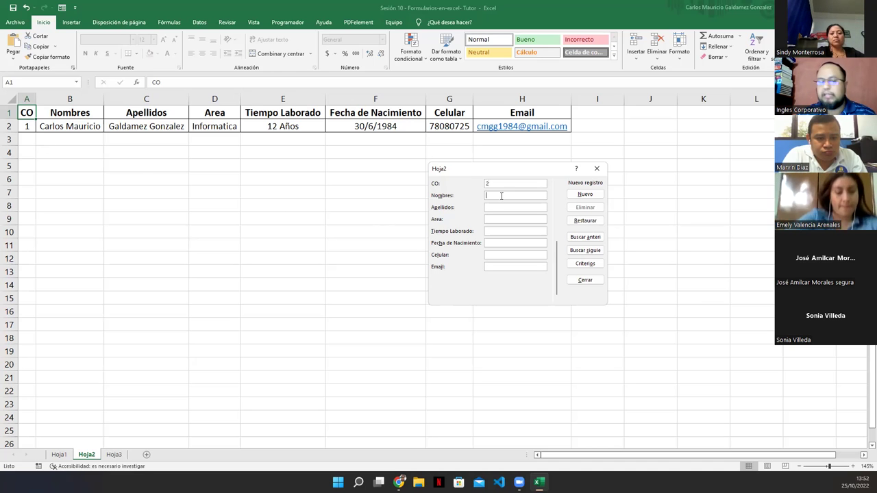
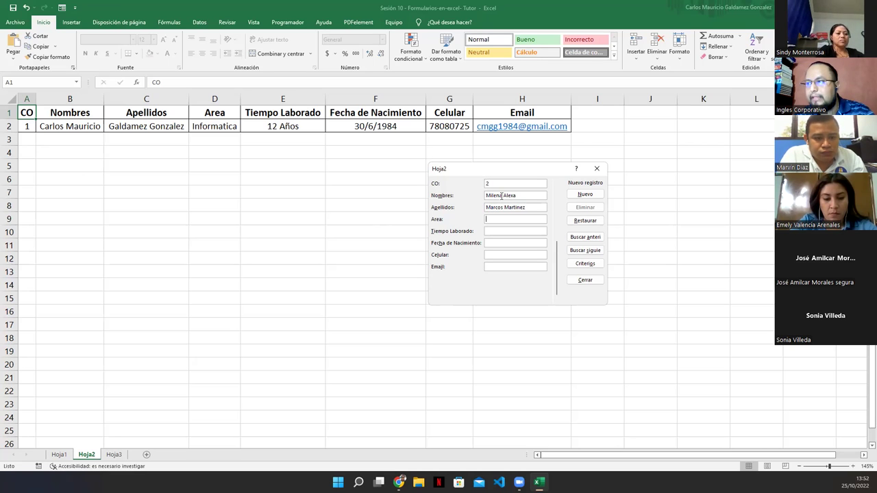
type("Contabilidad")
key("Tab")
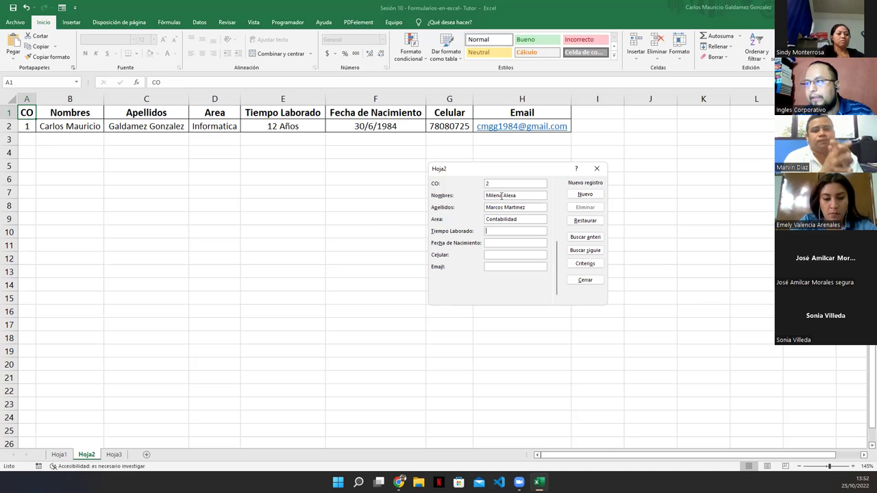
type("3 Años")
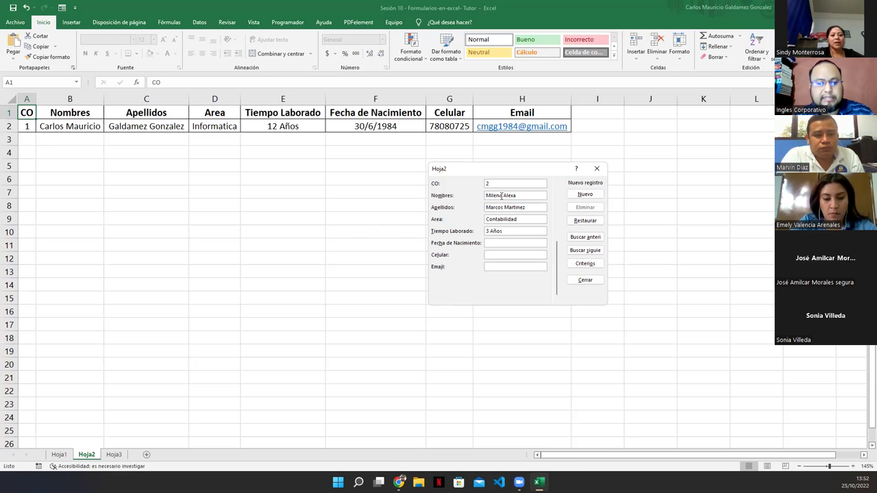
type("07")
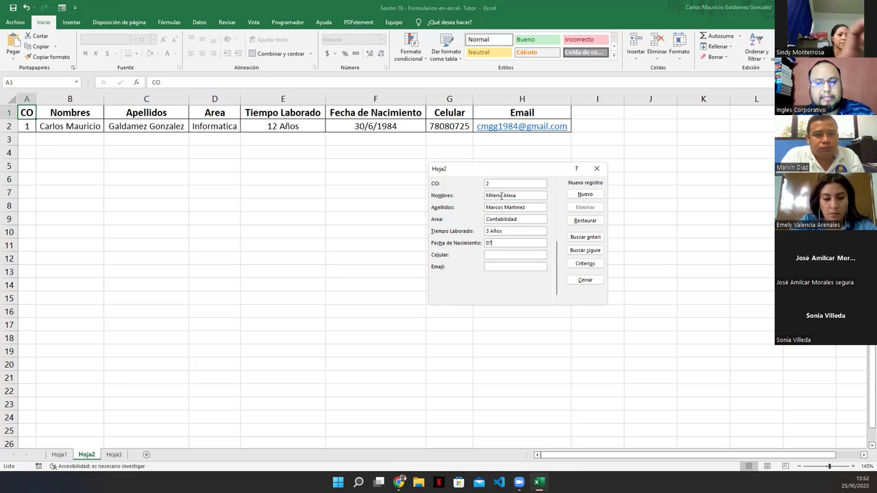
type("/1")
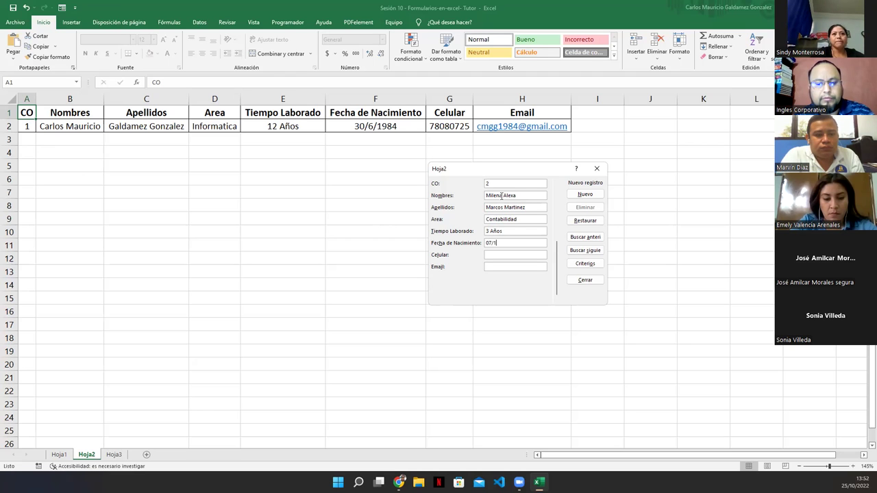
type("0/20")
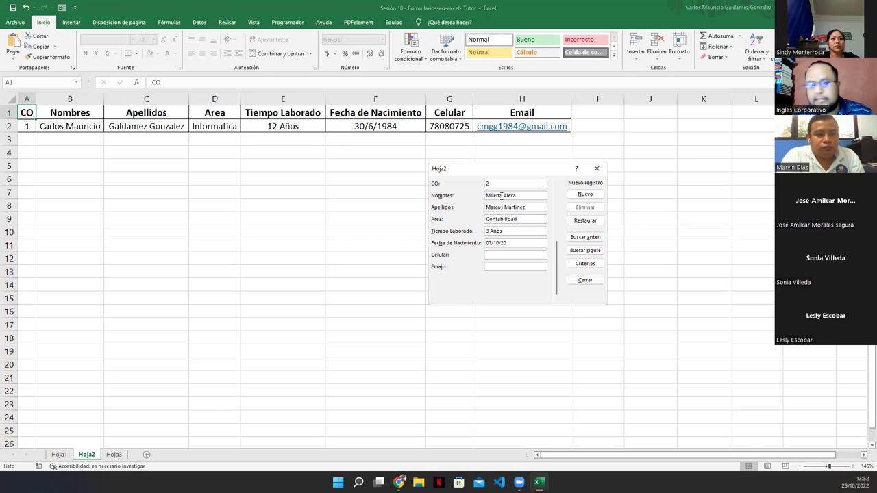
type("06")
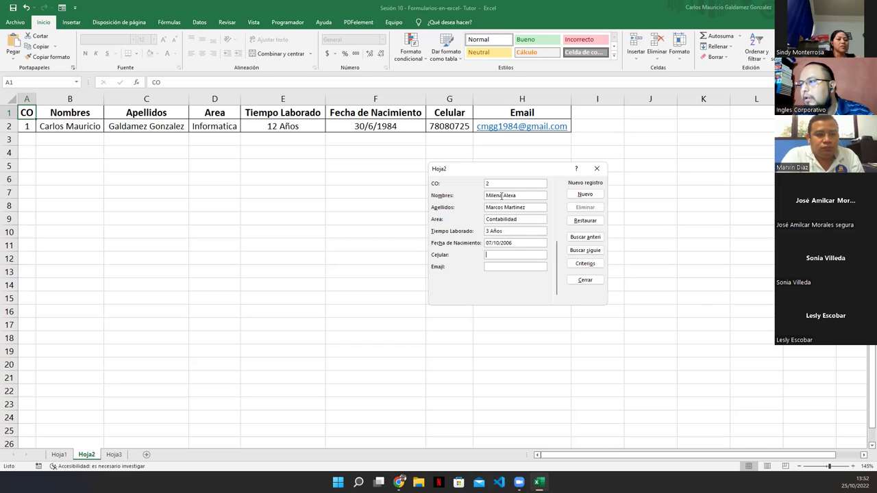
type("70908801")
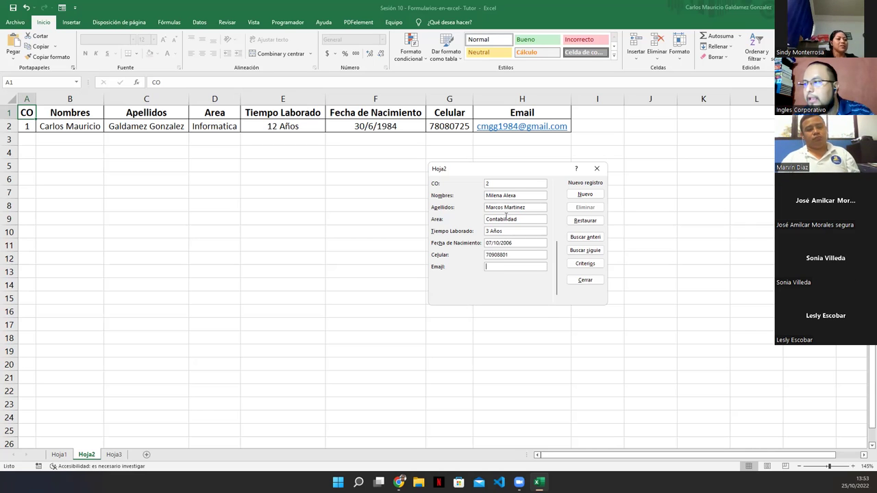
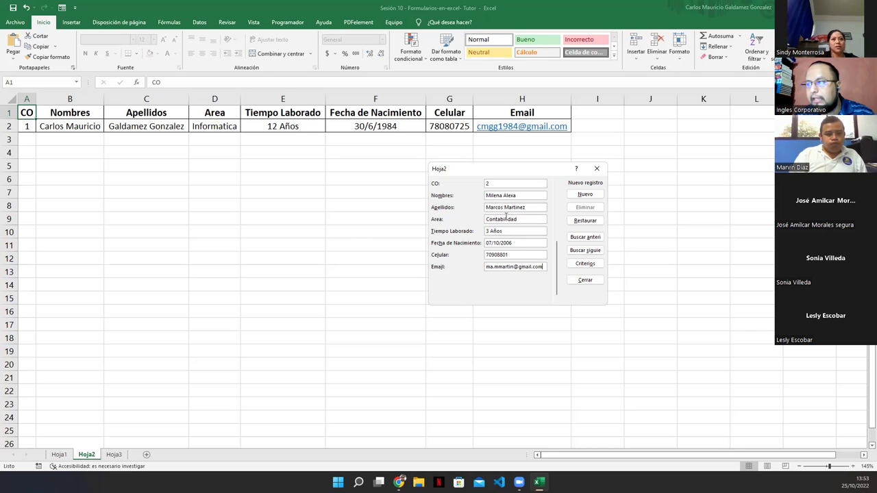
key("Return")
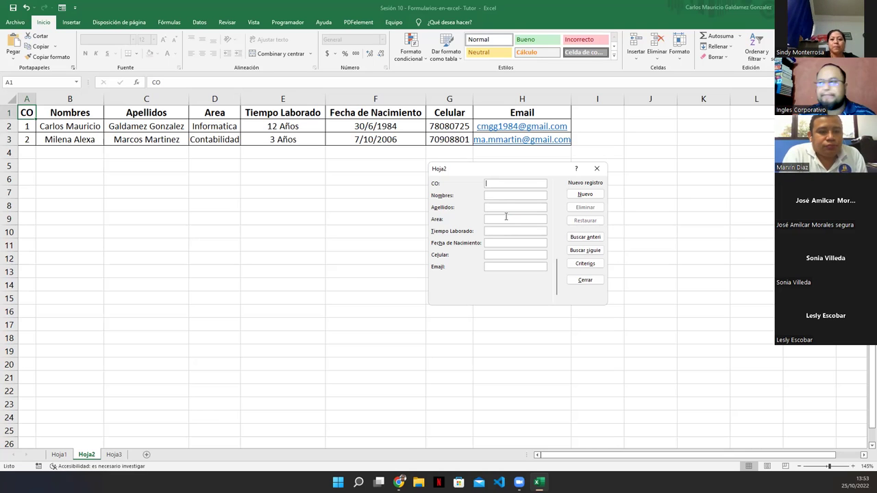
Close the form and insert a Sueldo column before Fecha de Nacimiento.
left_click(581, 277)
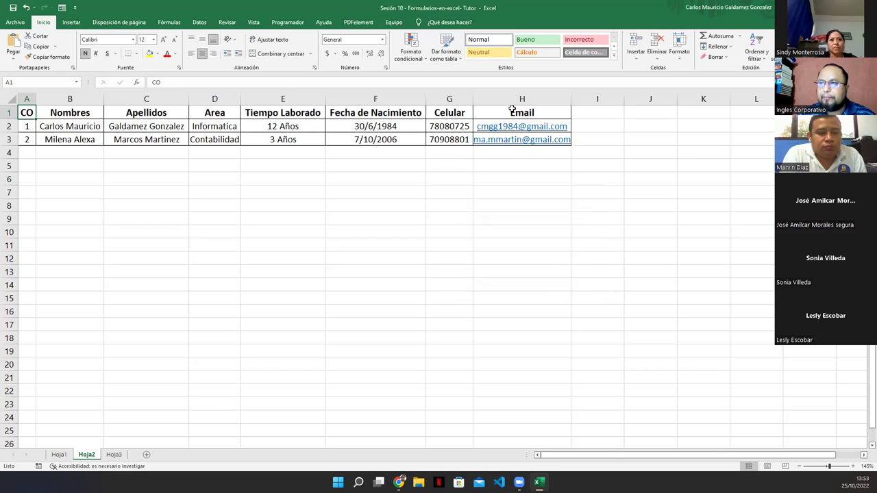
right_click(339, 102)
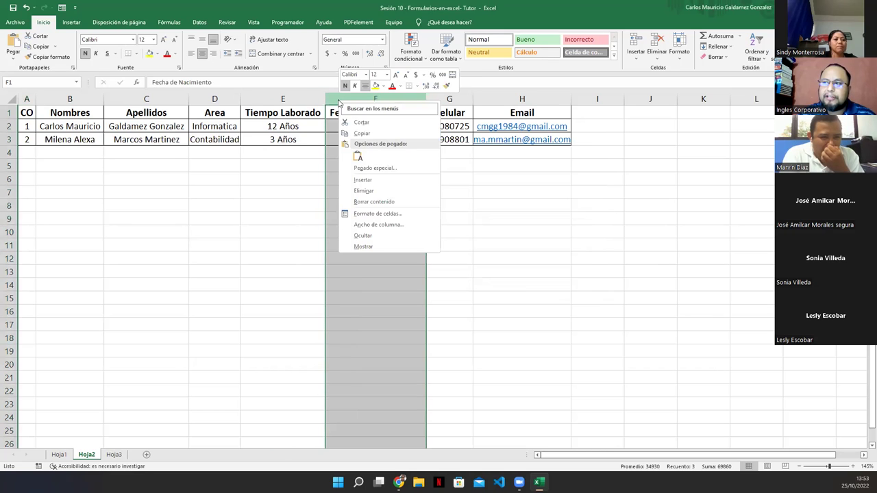
left_click(365, 182)
left_click_drag(338, 116, 337, 154)
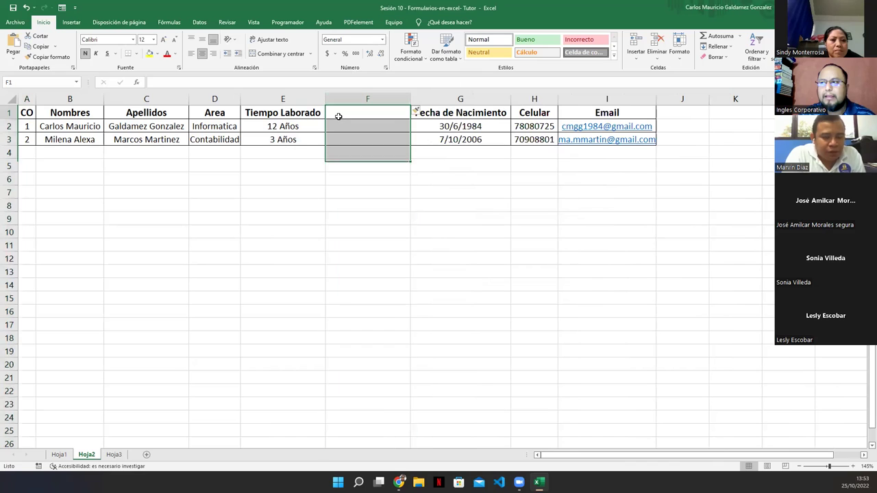
left_click(338, 116)
type("Sueldo")
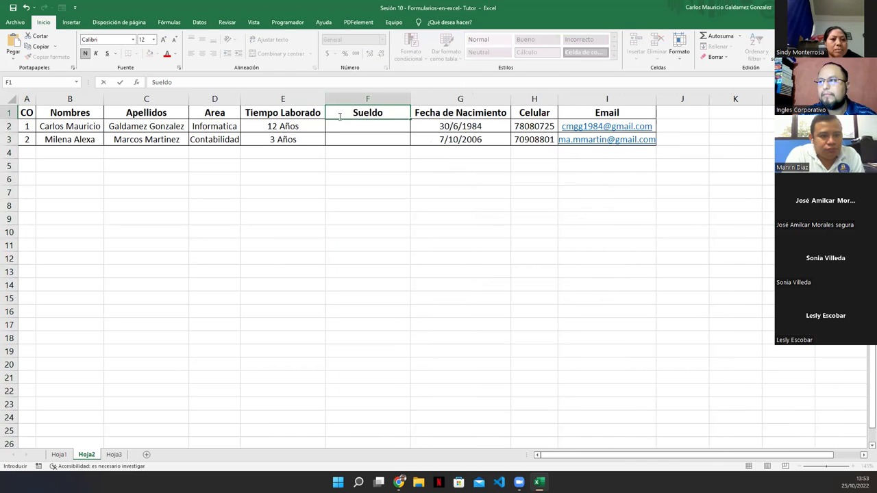
key("Return")
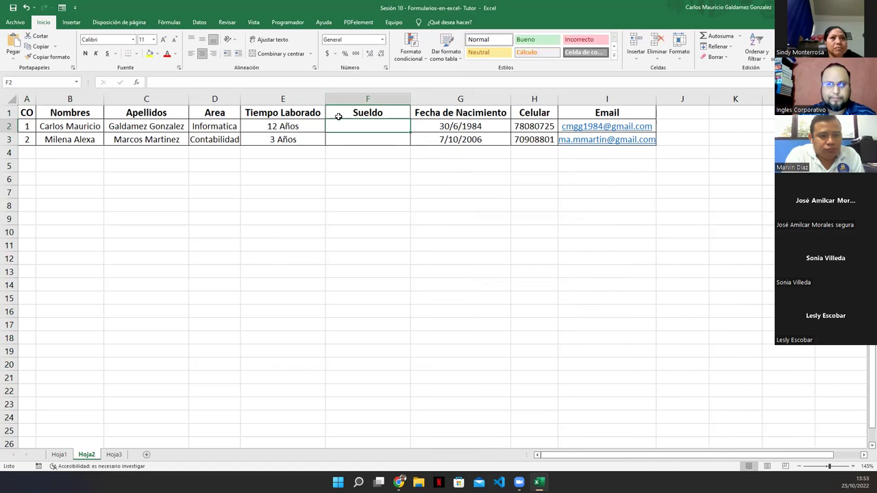
Insert an ISSS column after Sueldo and narrow the Sueldo and ISSS columns.
right_click(433, 98)
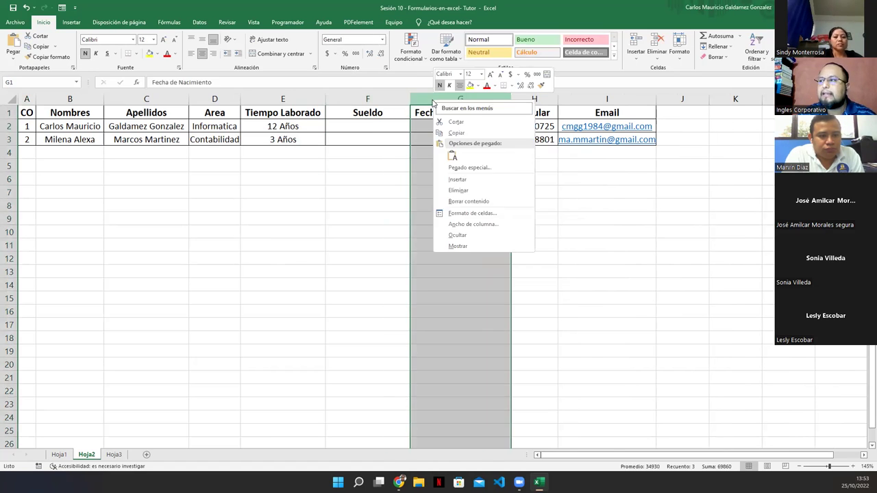
left_click(458, 179)
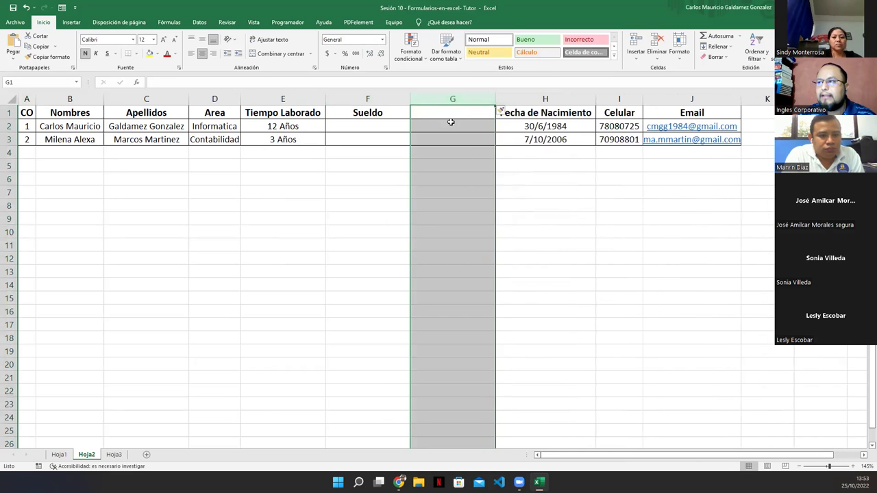
left_click(437, 113)
type("ISSS")
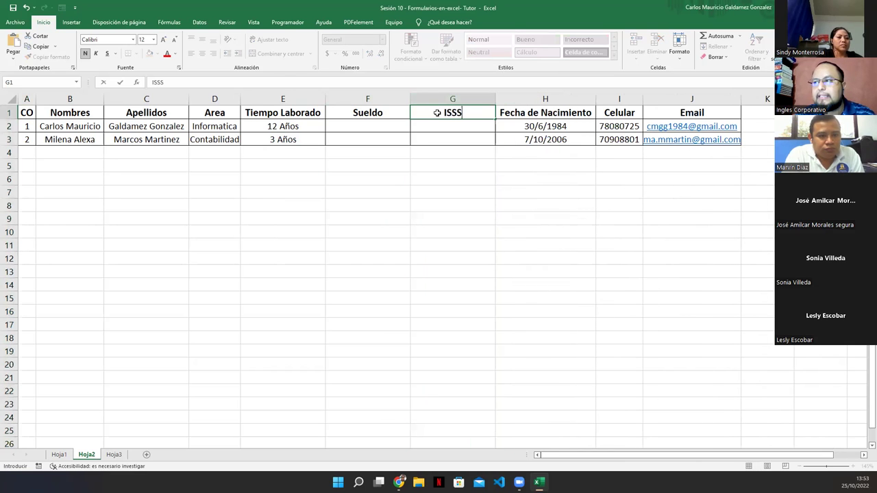
key("Return")
left_click_drag(410, 101, 378, 102)
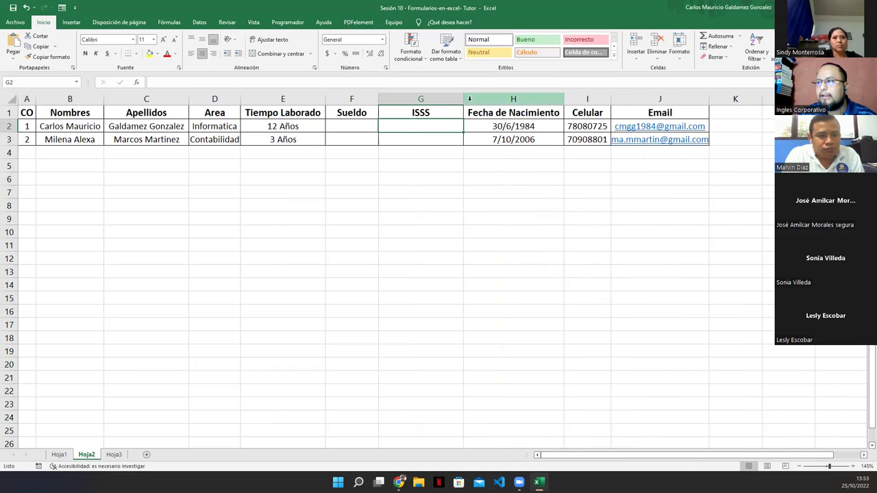
left_click_drag(464, 101, 438, 101)
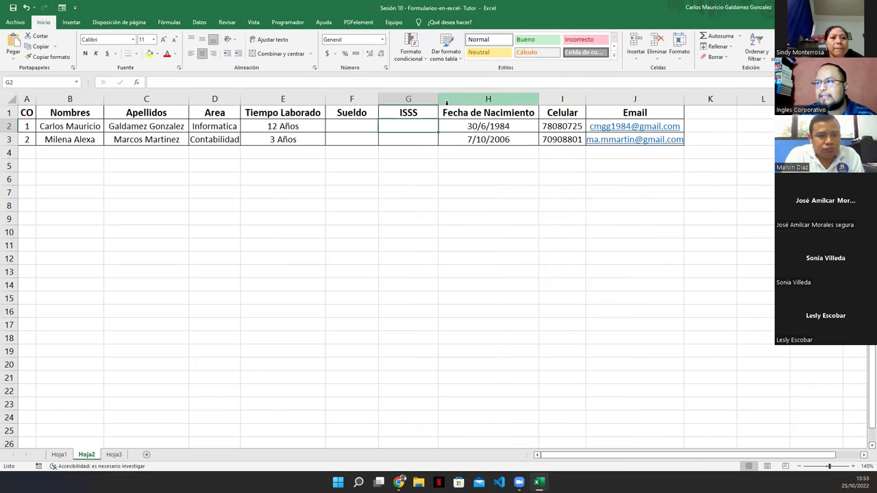
Add a Sueldo Final column ahead of Fecha de Nacimiento and check the three new columns.
right_click(453, 101)
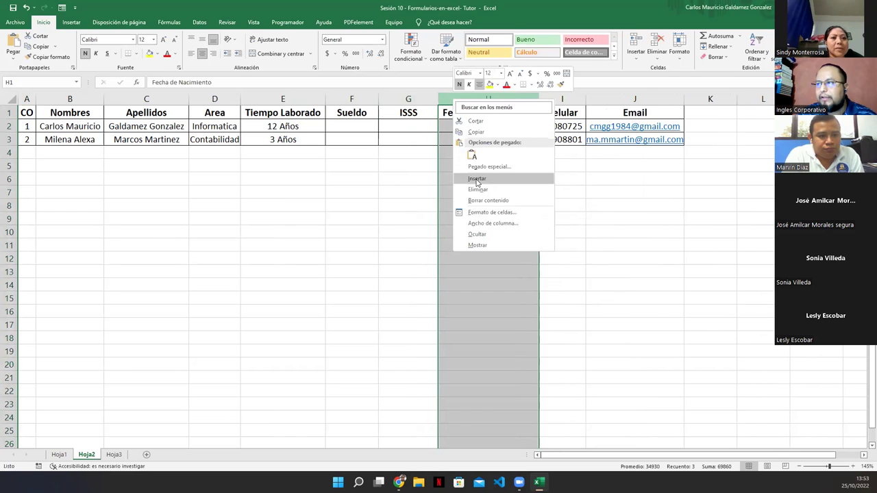
left_click(466, 176)
left_click(447, 115)
type("S")
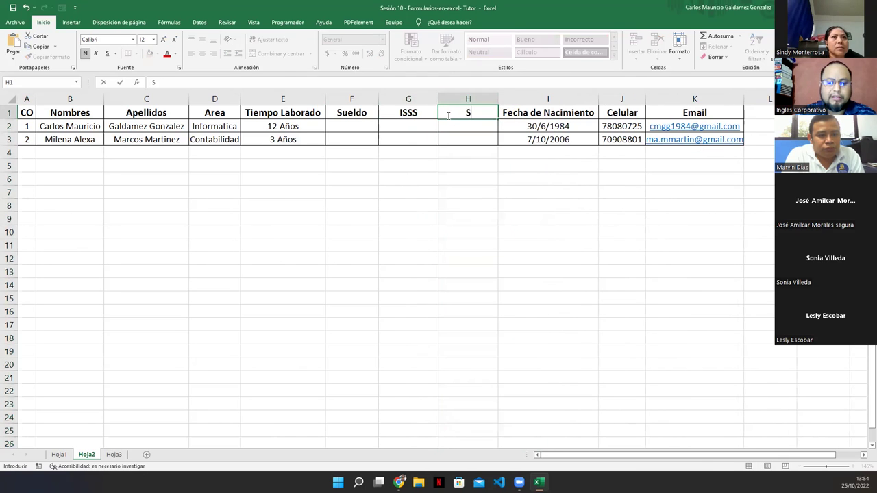
type("ueldo Final")
key("Return")
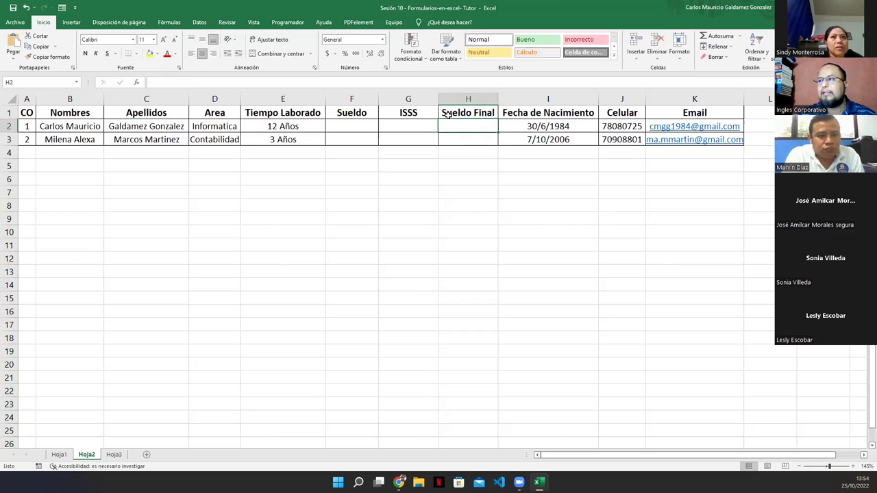
left_click(447, 115)
type("Sueld")
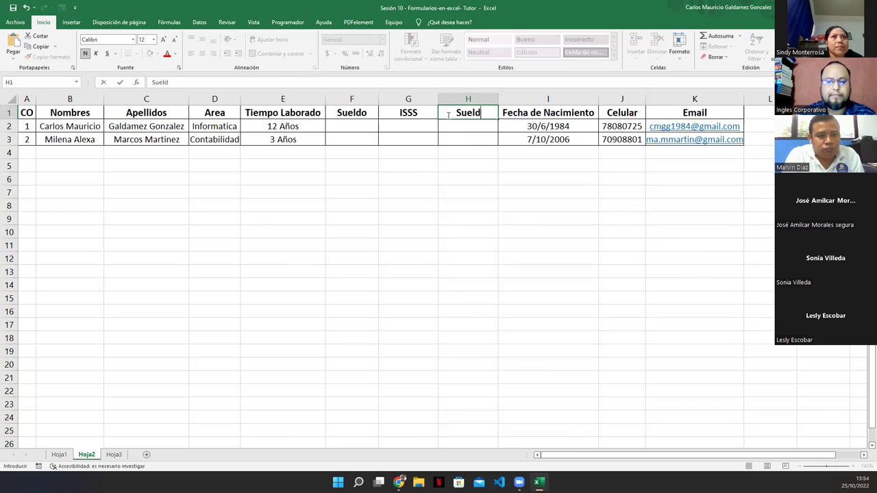
type("o Final")
key("Return")
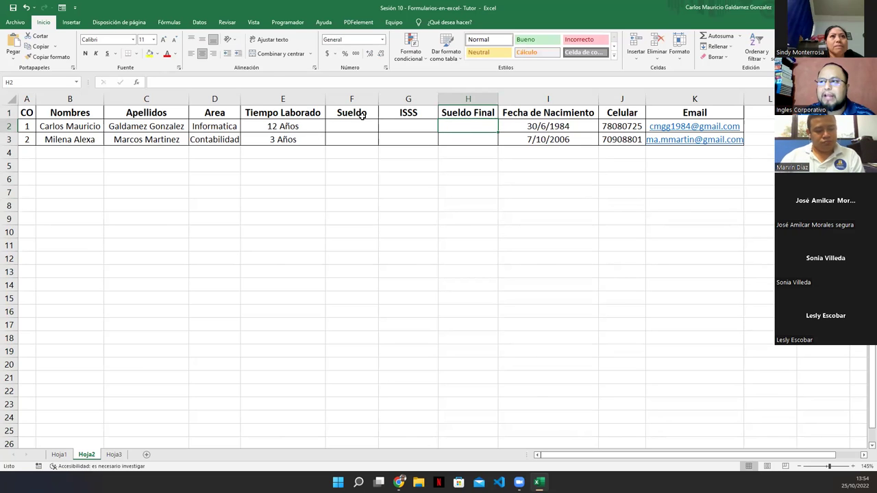
left_click_drag(345, 100, 473, 99)
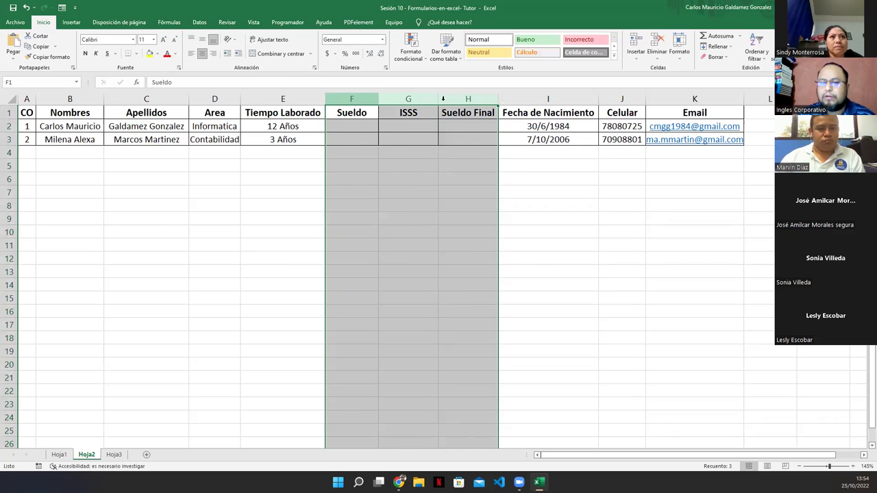
left_click(352, 115)
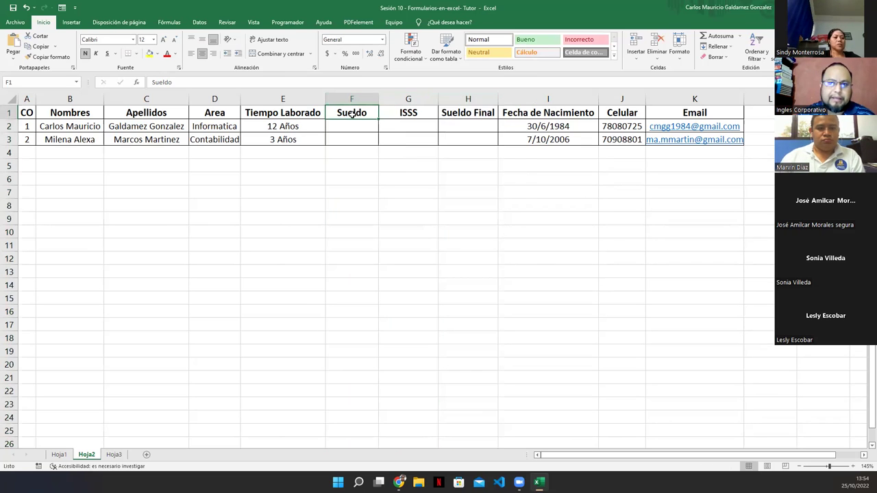
left_click(397, 116)
left_click(473, 113)
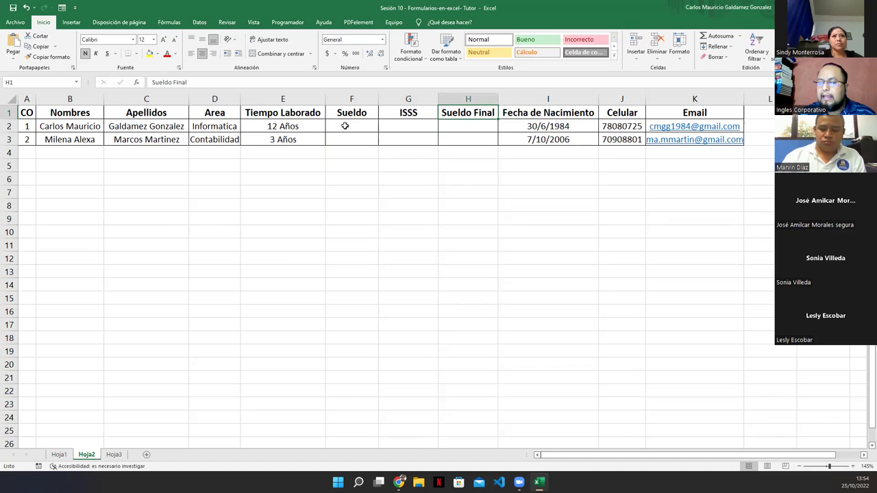
left_click_drag(345, 126, 350, 139)
left_click(327, 53)
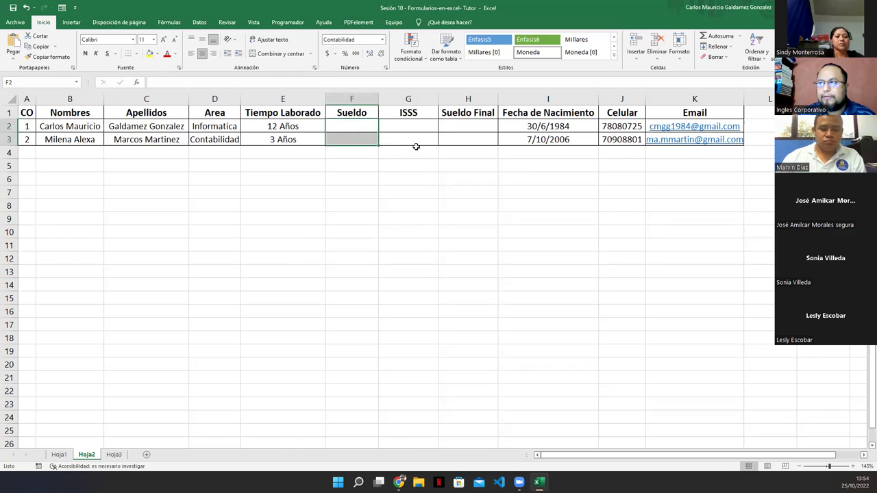
left_click_drag(411, 126, 454, 139)
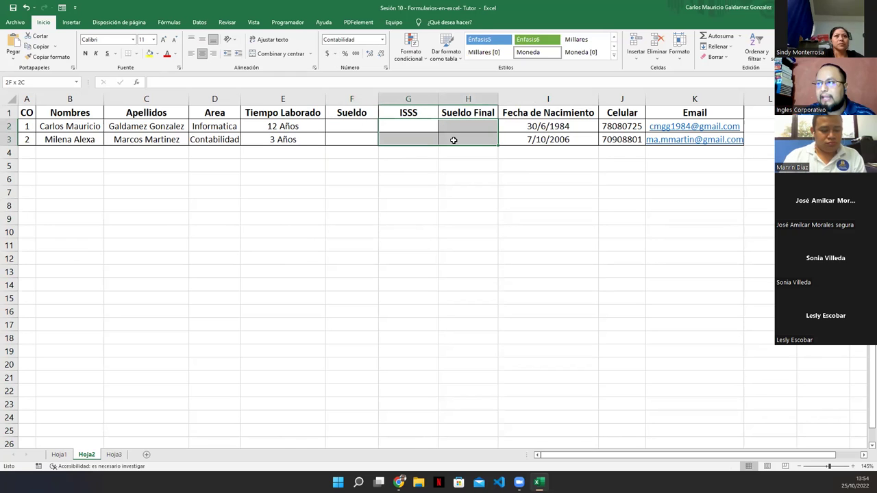
left_click(328, 55)
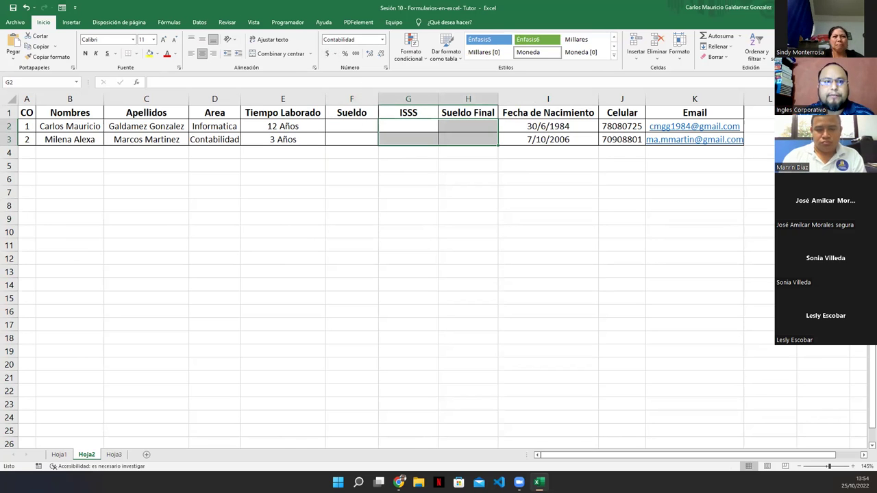
left_click(411, 128)
left_click_drag(411, 128, 462, 141)
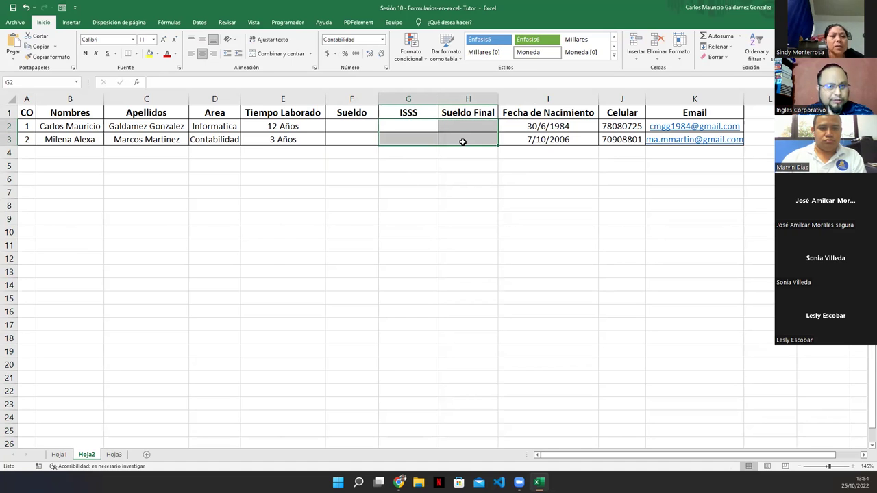
left_click(396, 127)
type("=")
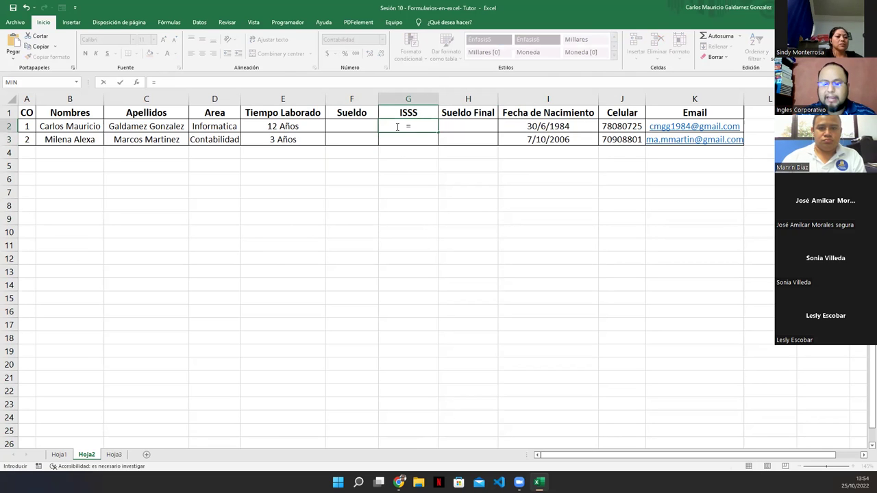
key("Left")
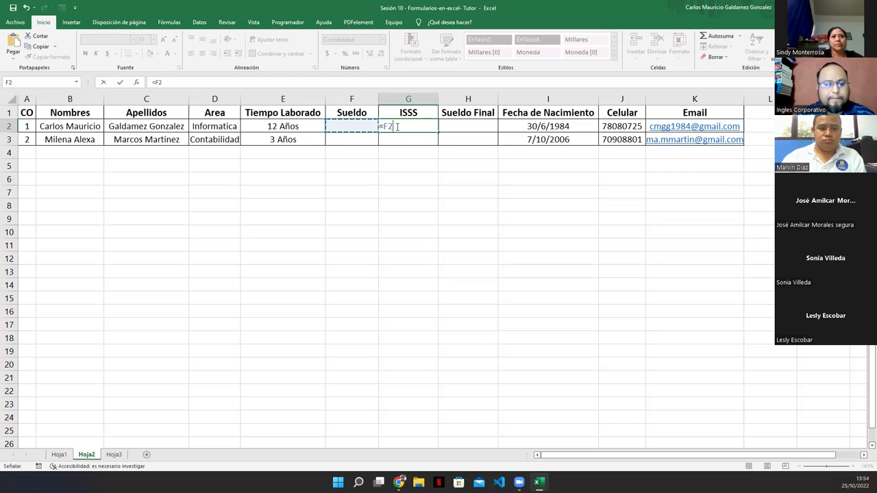
type("*")
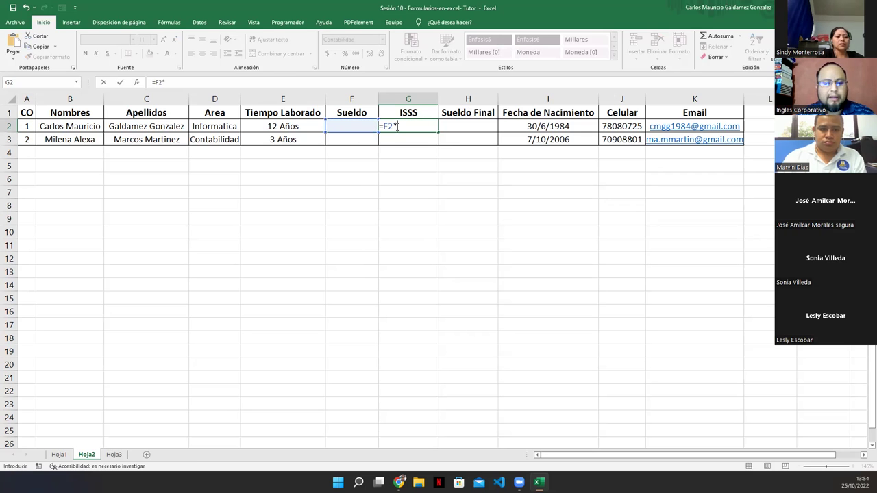
type("3%")
key("Return")
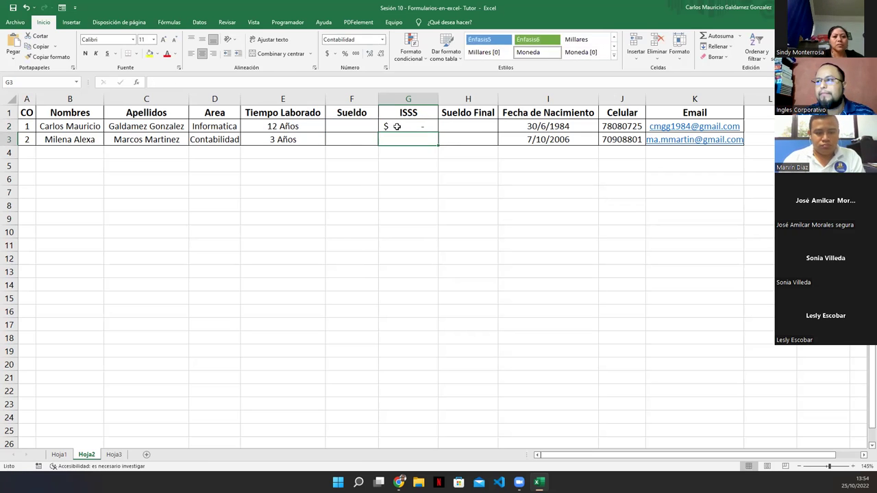
key("Up")
key("Right")
type("=")
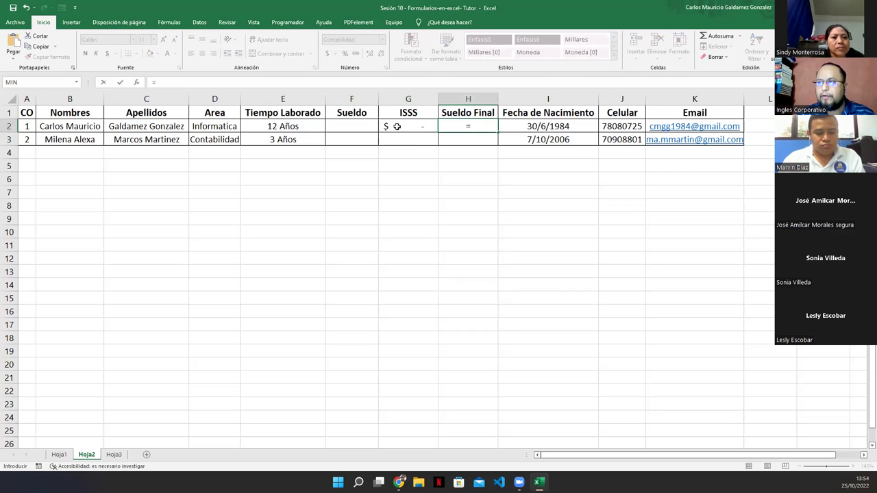
key("Left")
key("Left")
type("-")
key("Left")
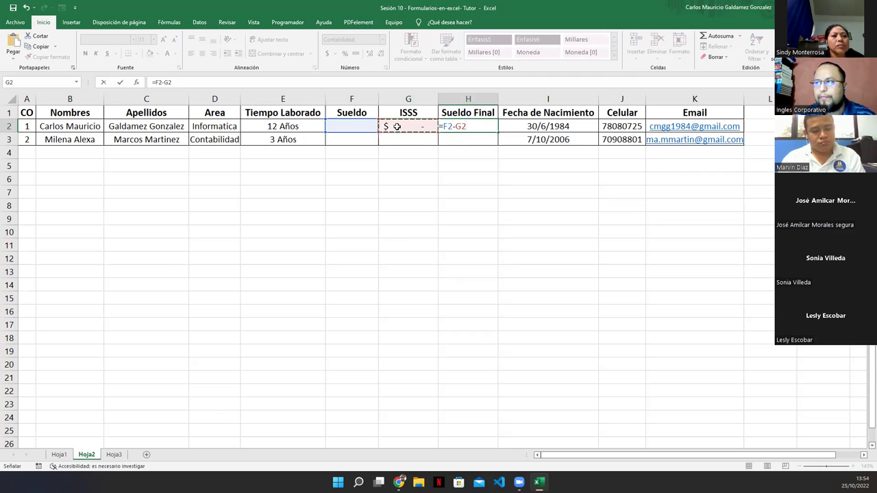
key("Return")
left_click_drag(397, 127, 499, 144)
left_click(358, 127)
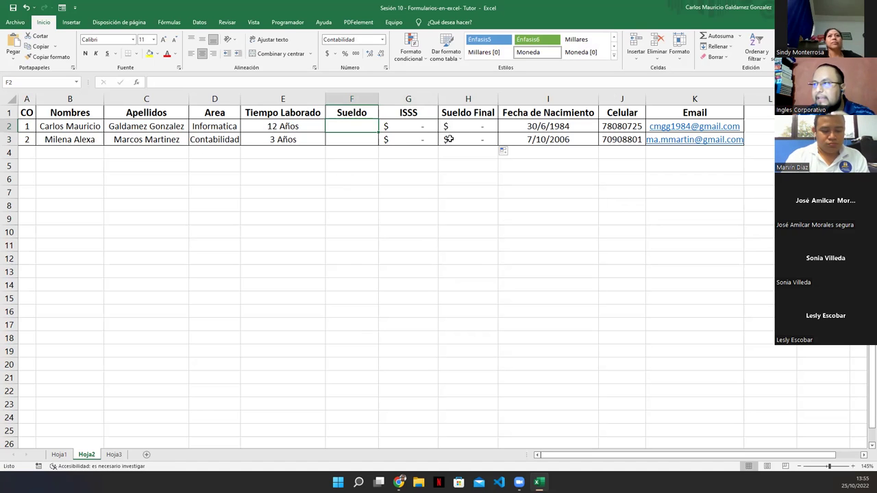
left_click(406, 114)
left_click_drag(357, 113, 479, 114)
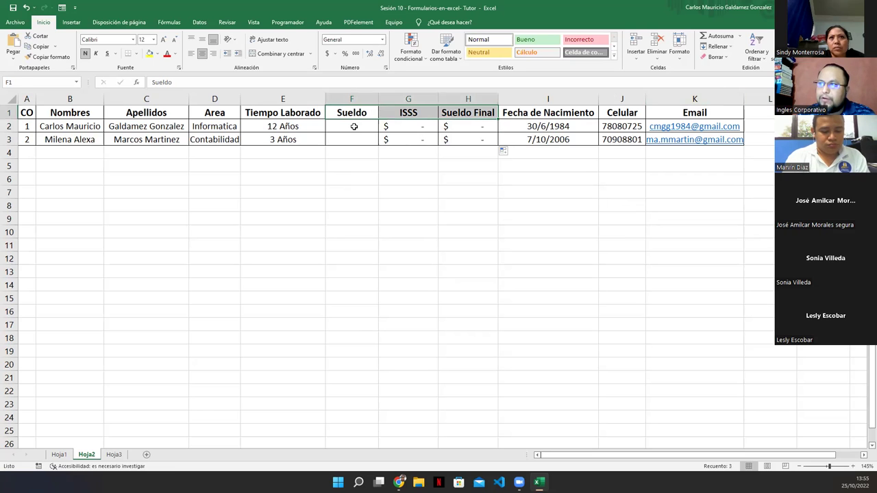
left_click_drag(353, 127, 353, 140)
left_click(328, 54)
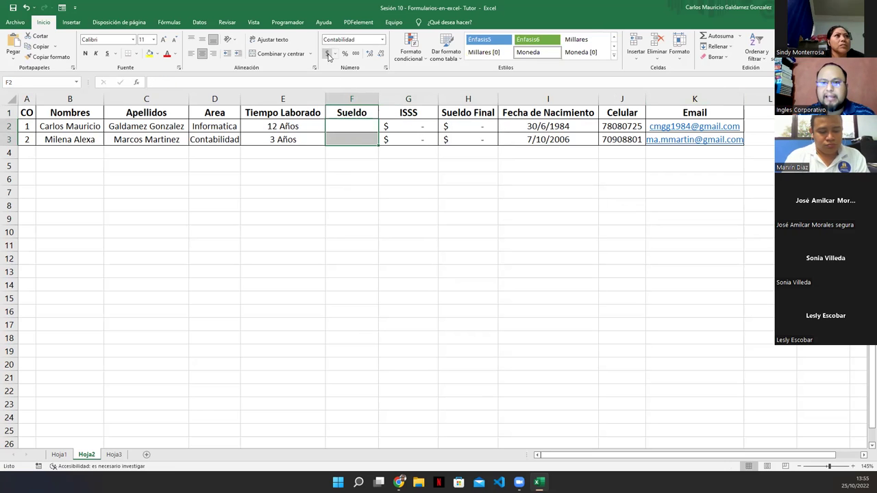
left_click(343, 140)
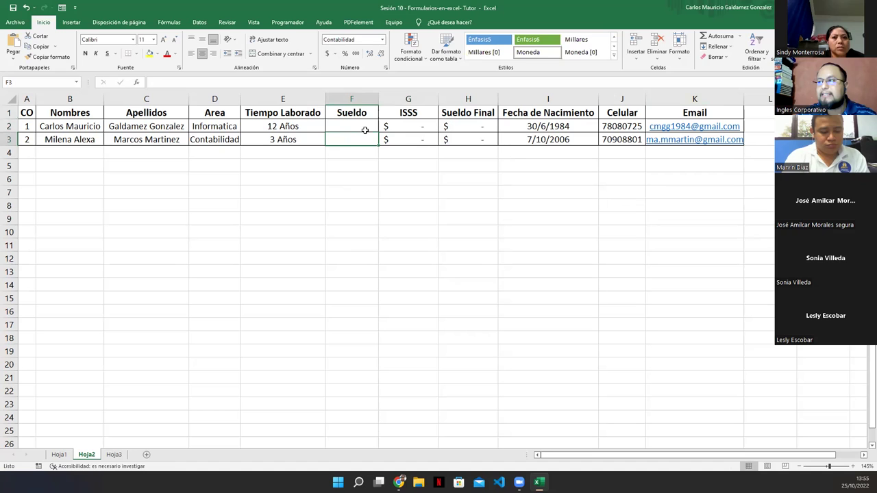
left_click_drag(410, 127, 457, 137)
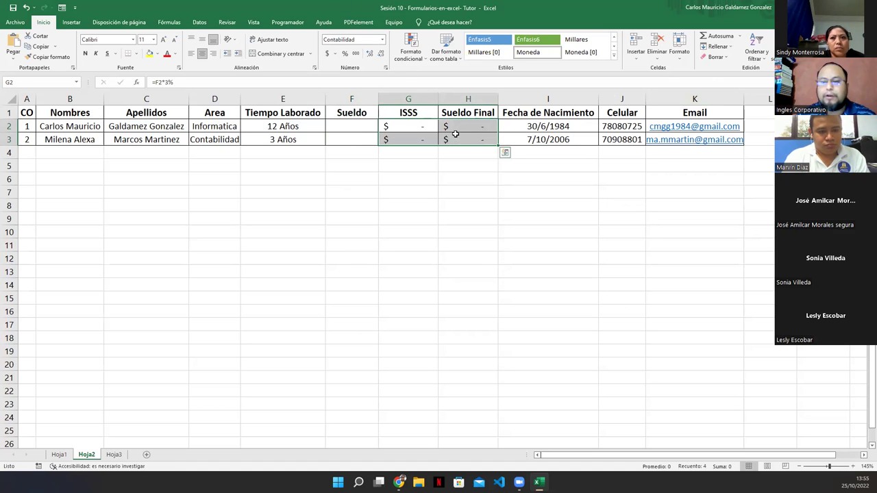
left_click(327, 129)
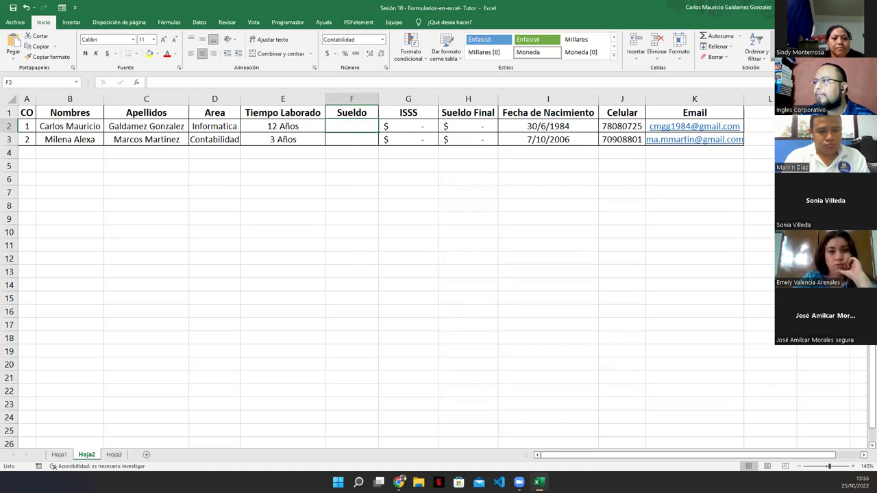
Reopen the data form with Alt+4 and enter Sueldo 600 for the first employee.
key("alt+4")
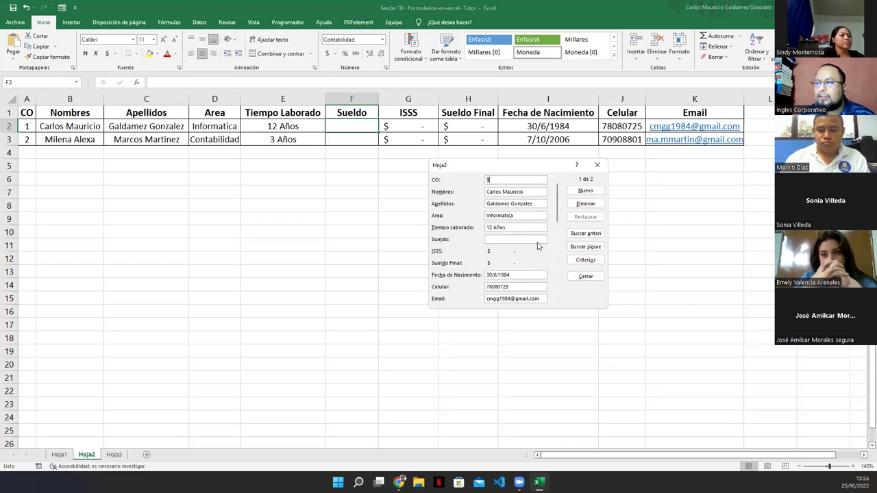
left_click(521, 240)
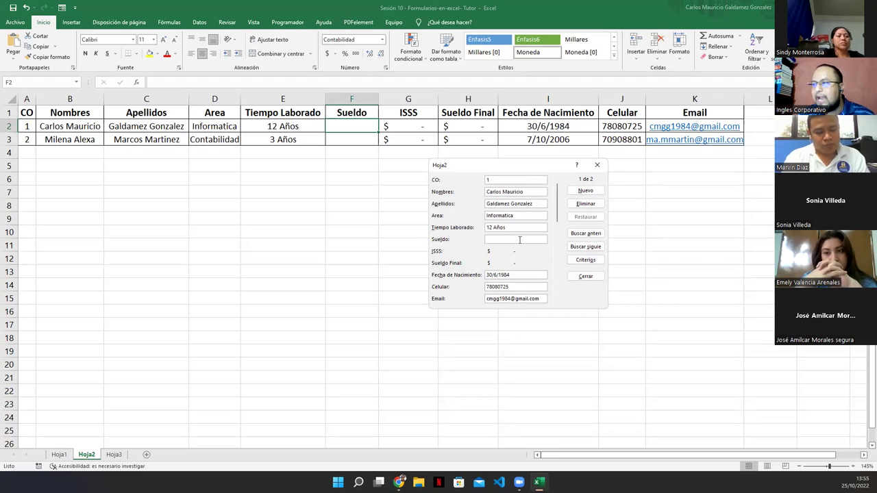
type("600")
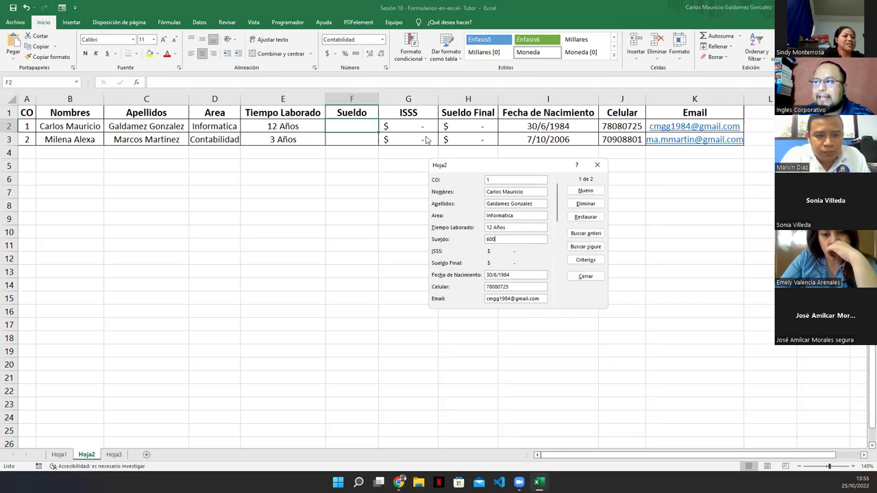
key("Return")
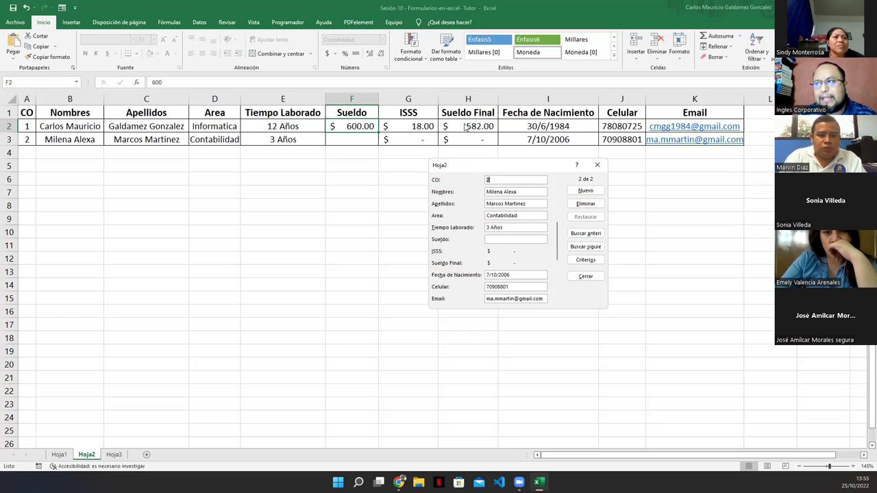
Navigate to the second employee's record and enter Sueldo 759.67.
left_click(585, 237)
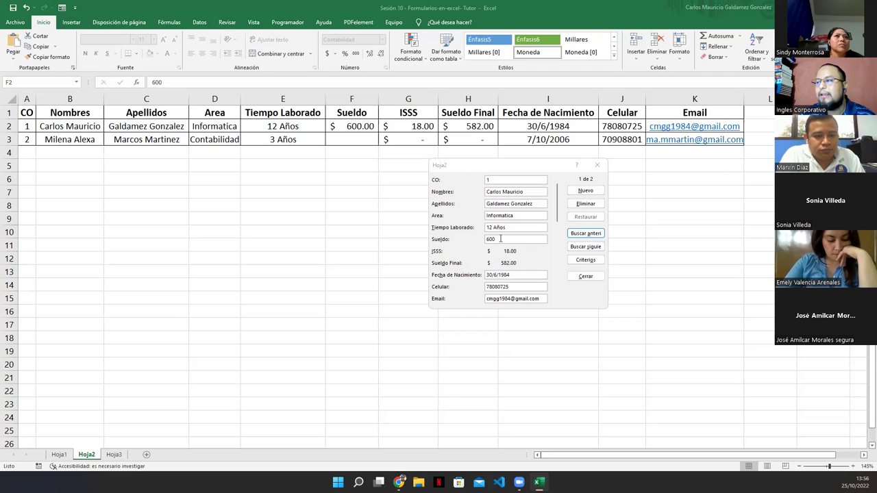
left_click(584, 250)
left_click(503, 238)
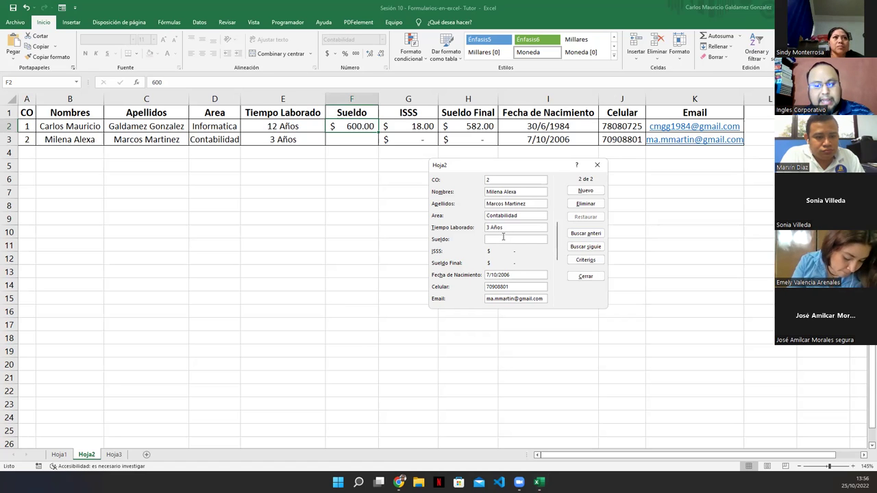
type("750.6")
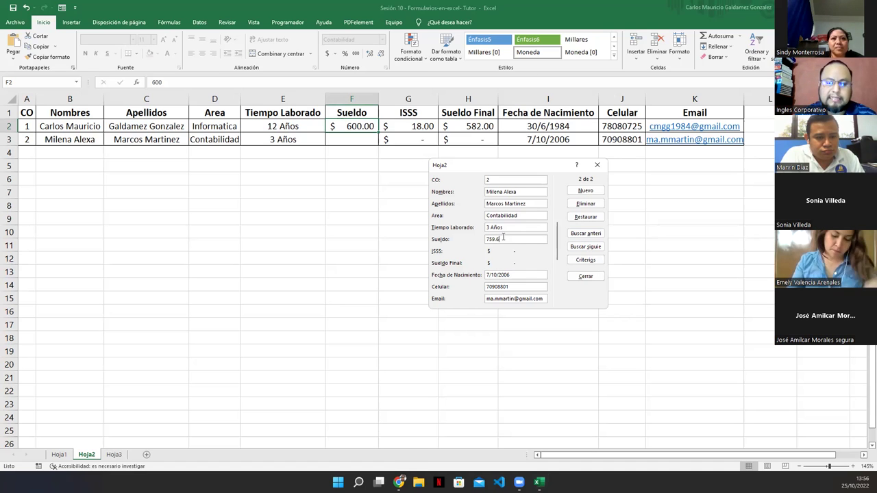
type("7")
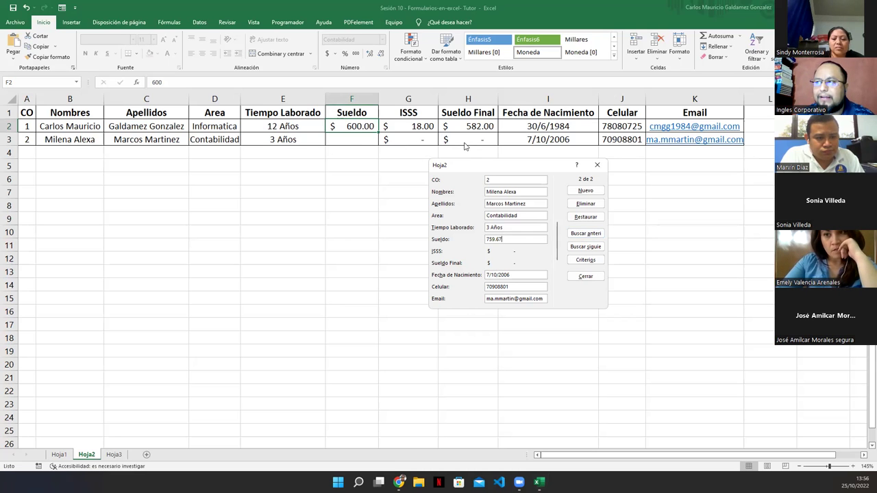
key("Return")
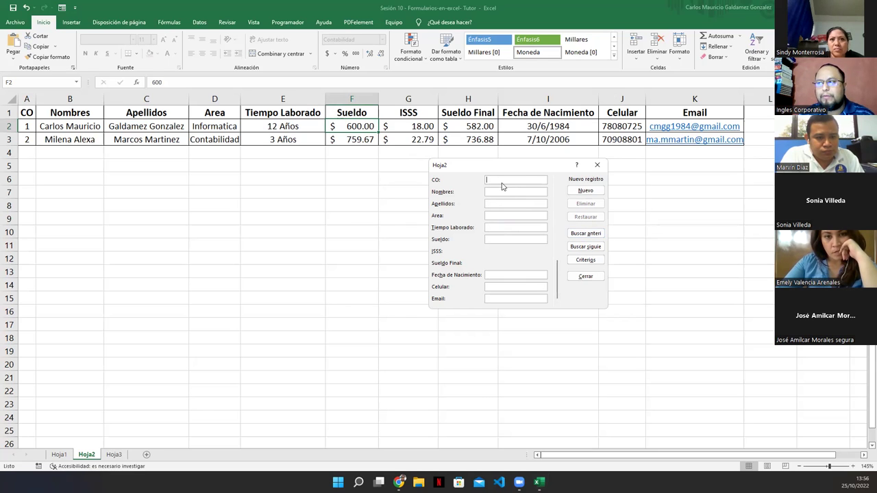
Start record CO 3 with the employee's names, area Monitoreo, 1 Año 6 Meses and Sueldo 518.87.
type("3")
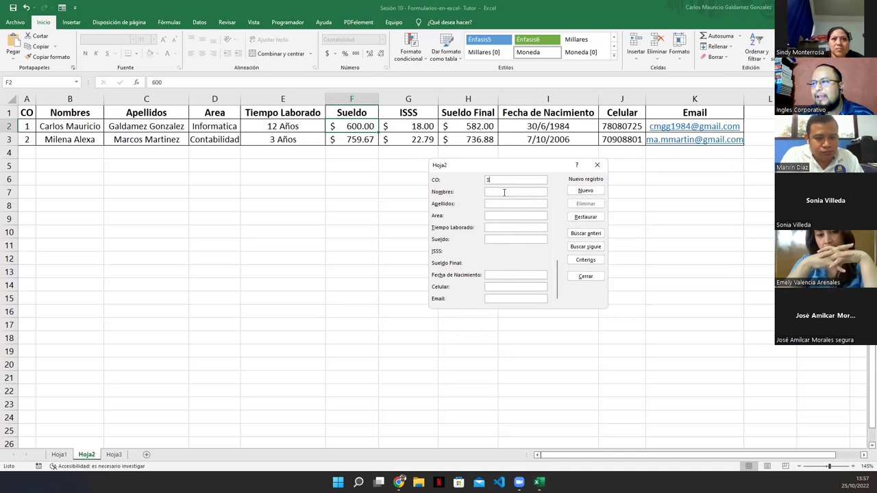
type("eLEN")
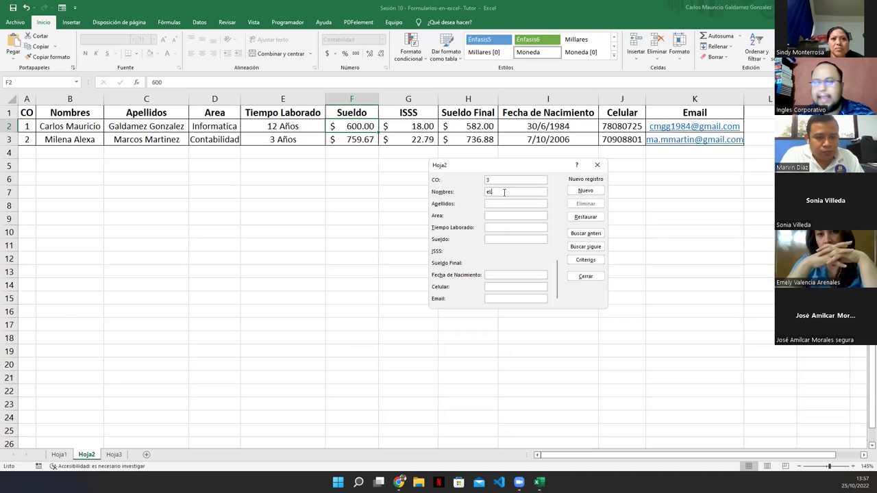
key("BackSpace")
key("BackSpace")
key("BackSpace")
key("BackSpace")
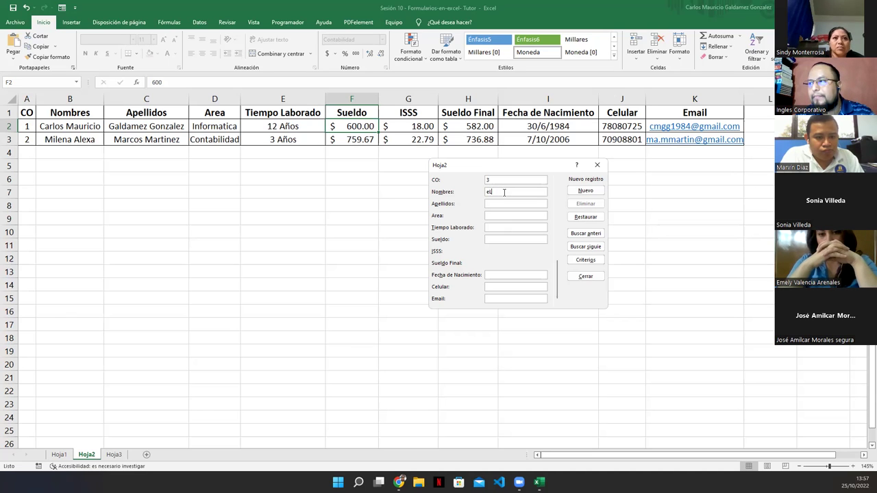
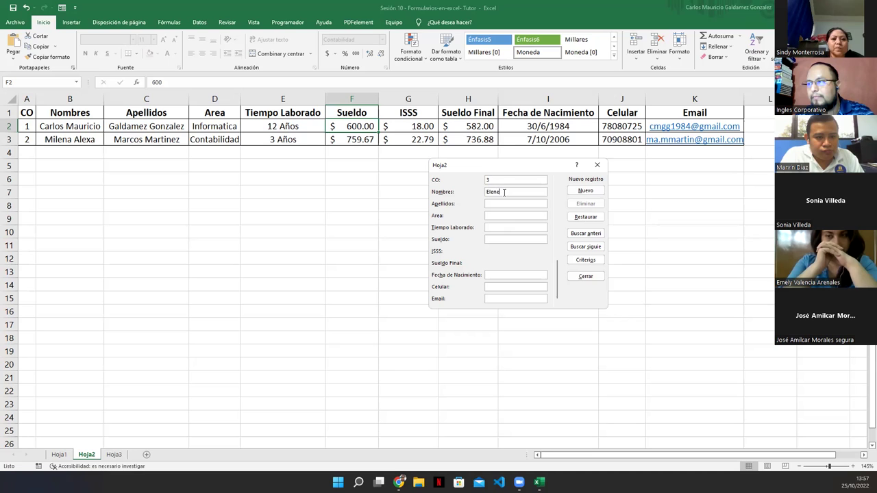
key("Tab")
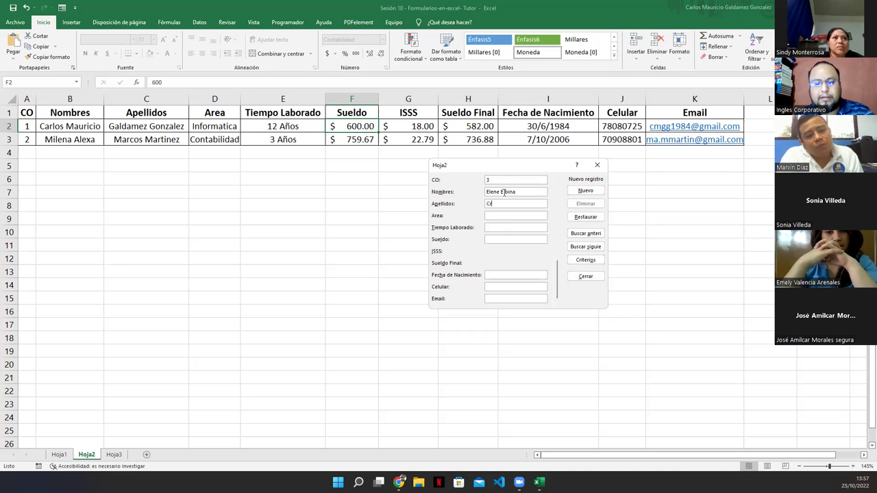
key("Tab")
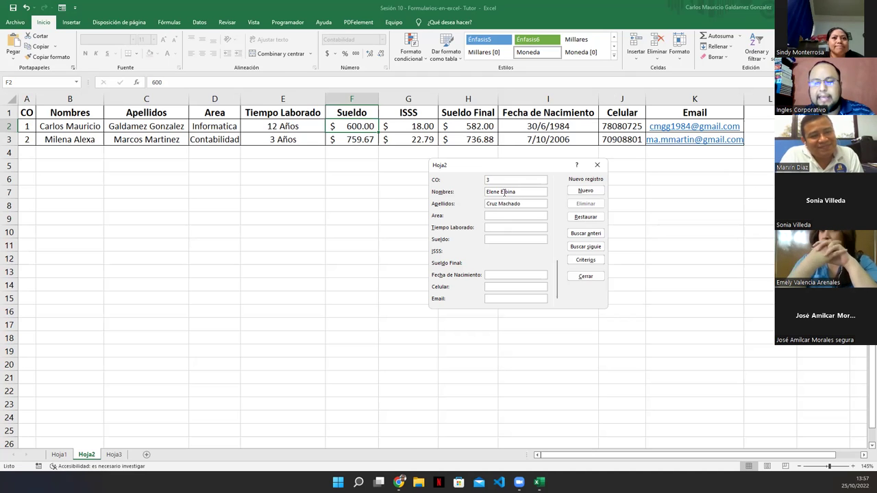
type("Moni")
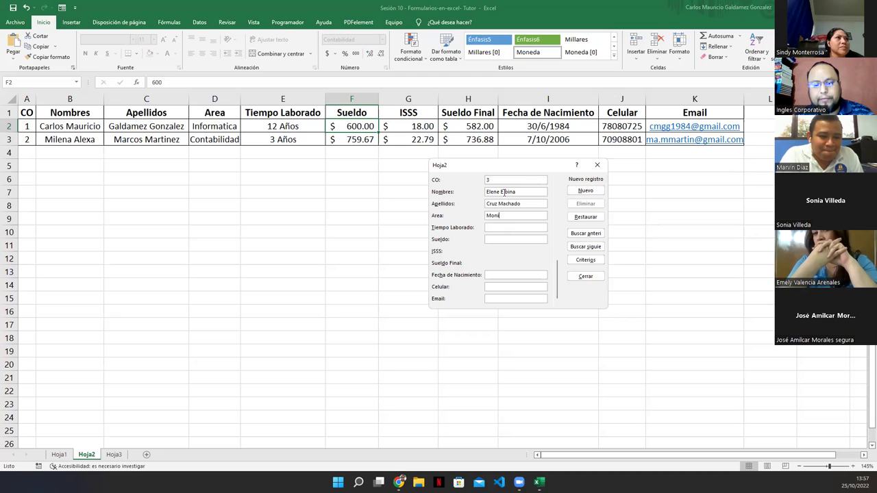
type("toreo")
key("Tab")
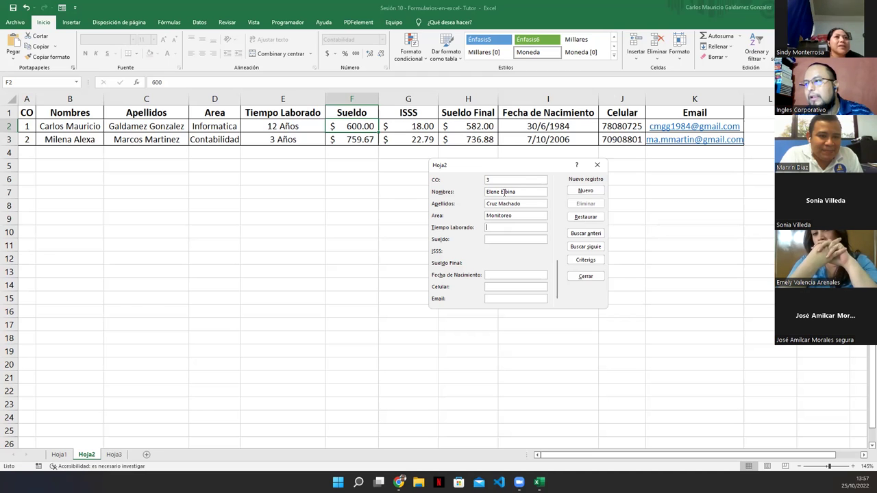
type("1 Año")
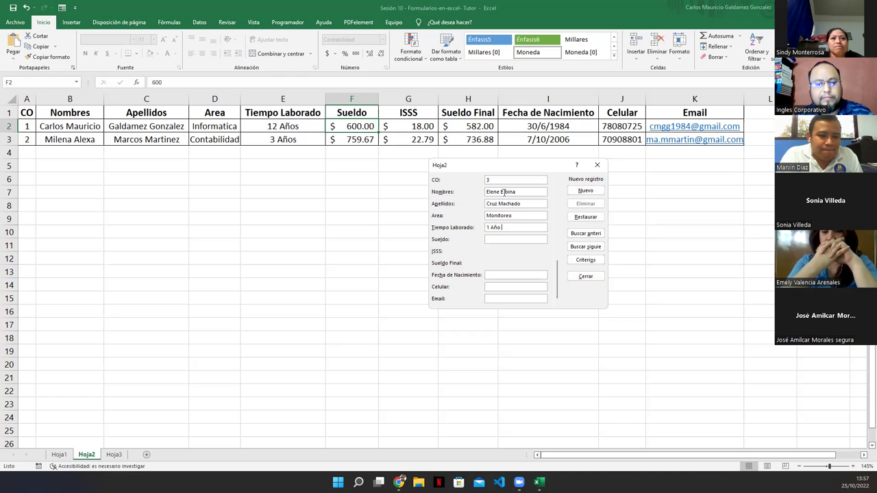
type(" 6 Meses")
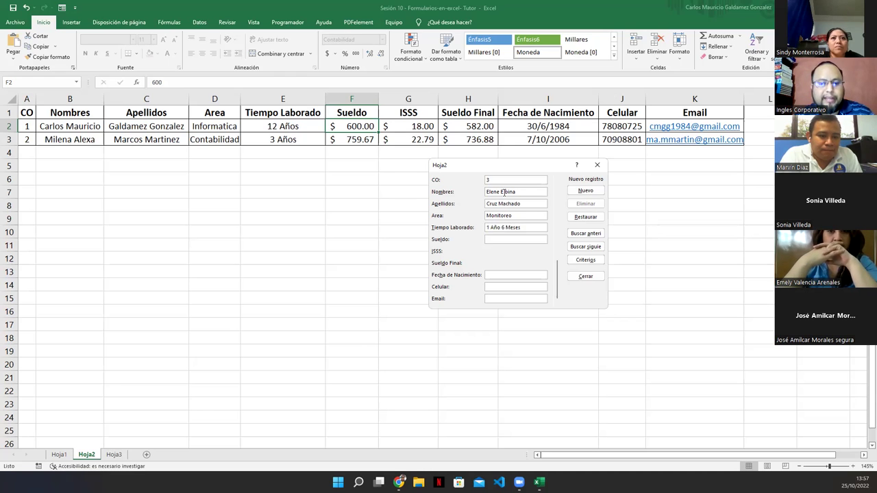
type("5")
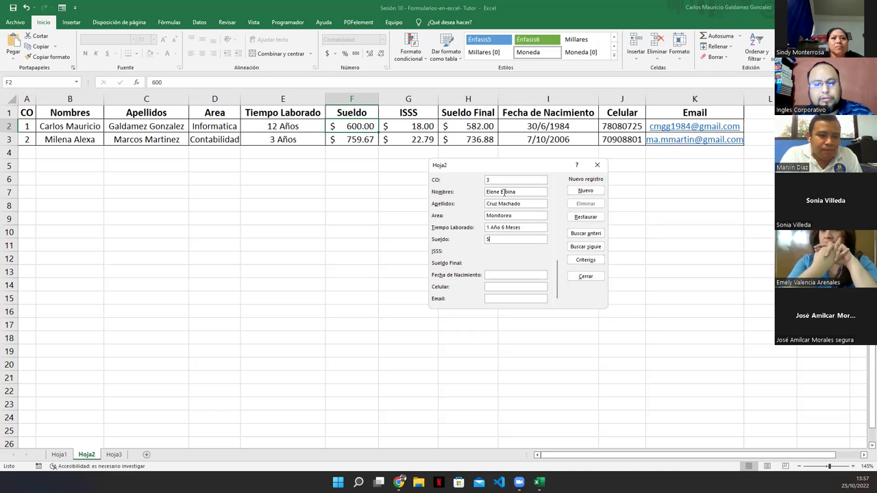
type("18.")
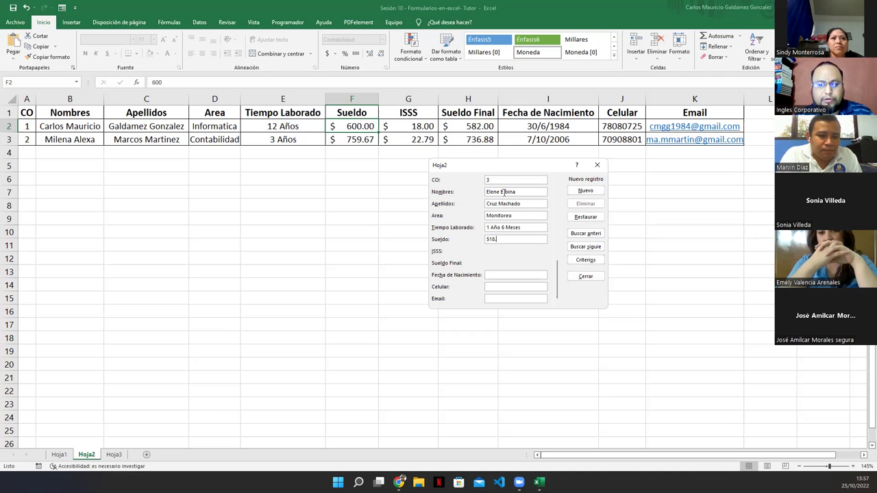
type("87")
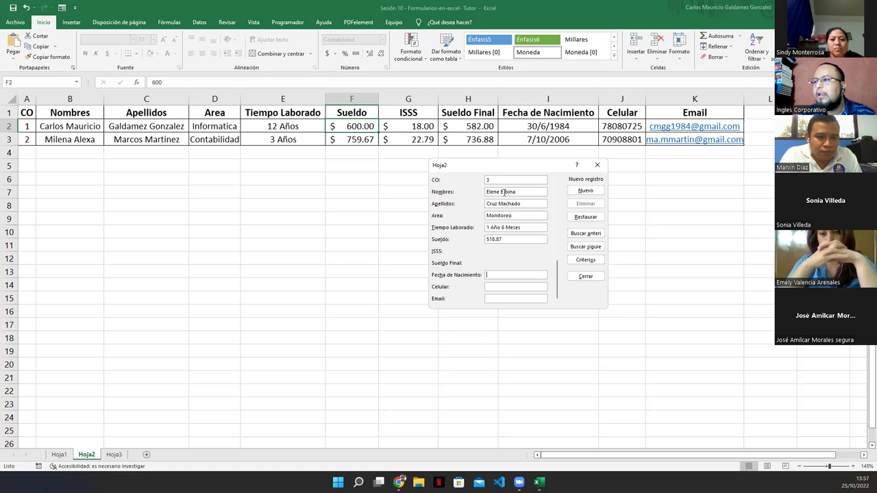
Add birth date 06/06/1980, the employee's phone and e-mail, and save the third record.
type("06/06")
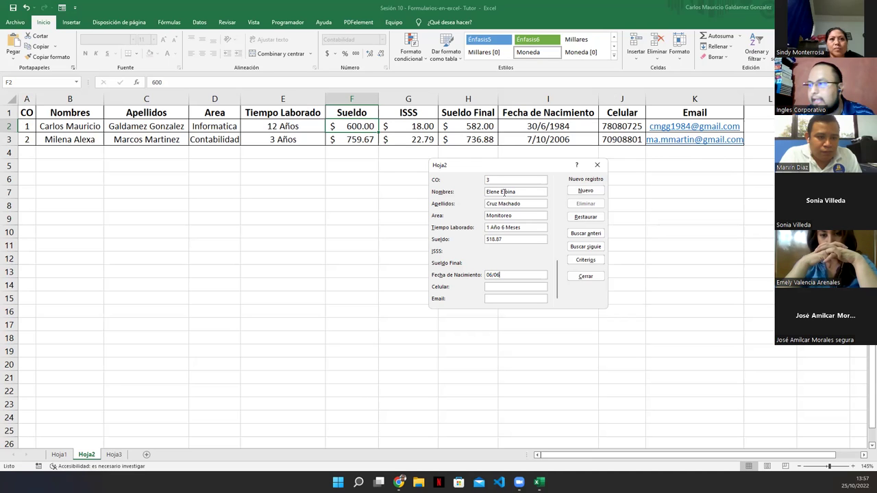
type("/1")
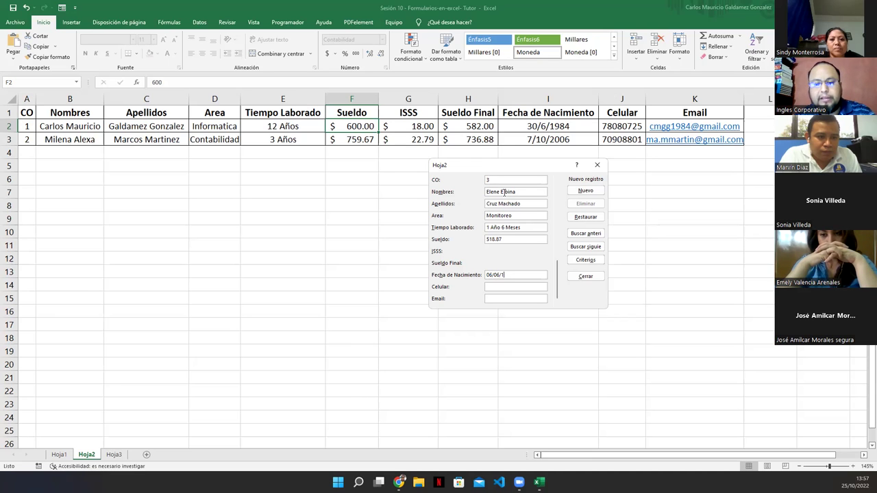
type("980")
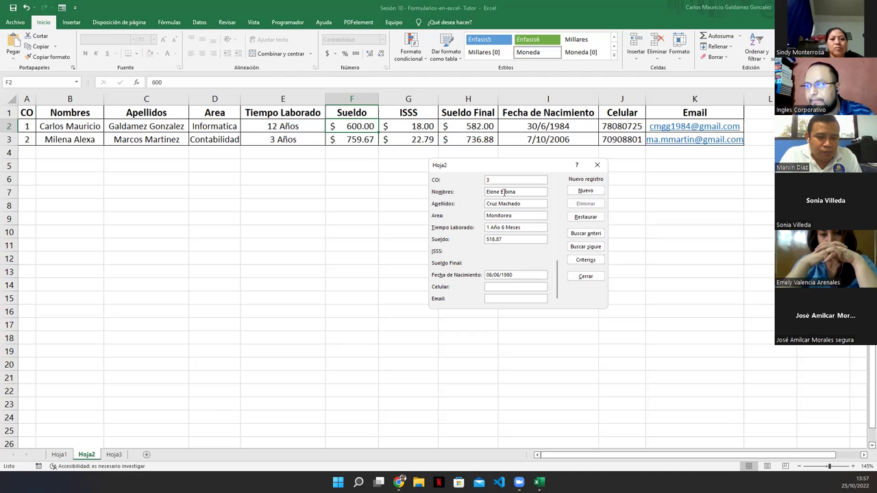
key("shift+Tab")
key("shift+Tab")
key("shift+Tab")
key("shift+Tab")
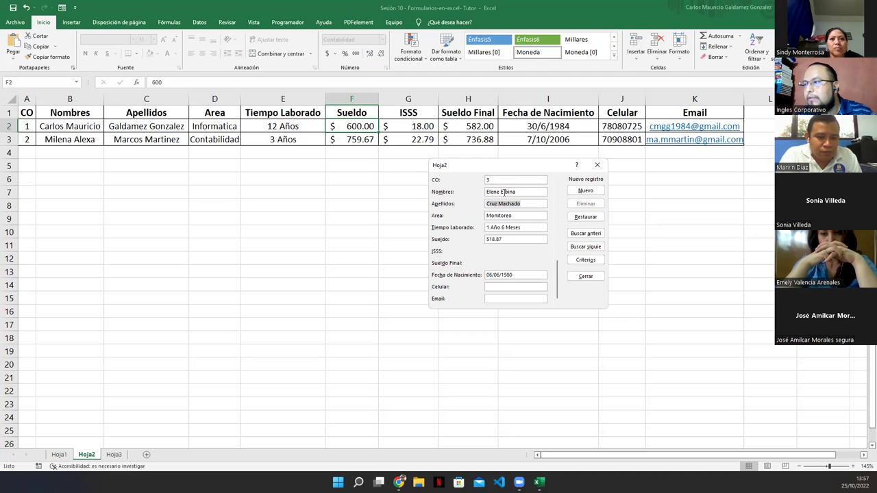
left_click(519, 286)
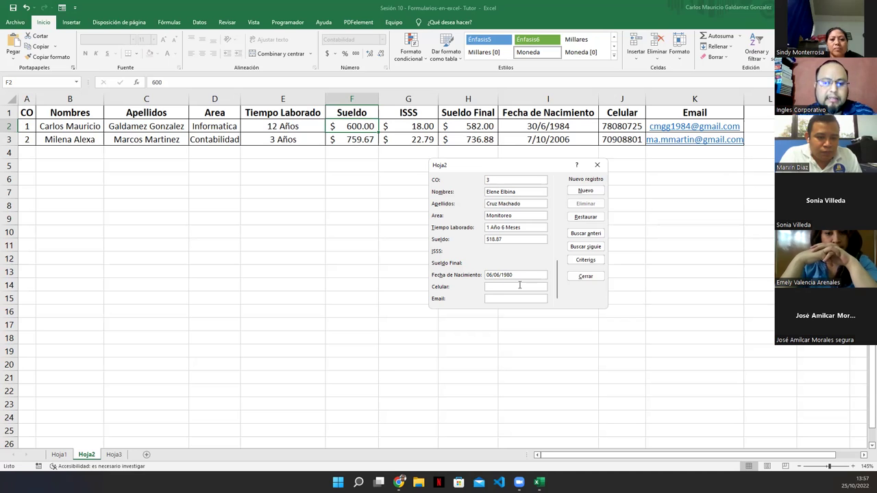
type("6090")
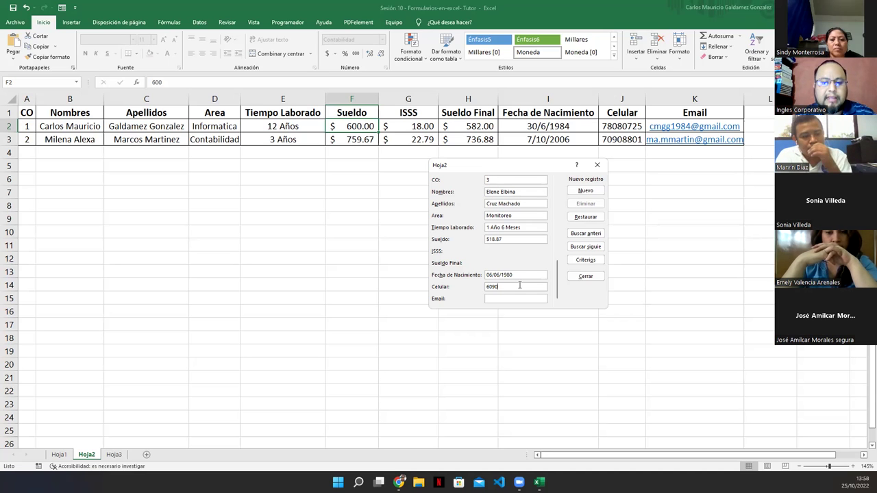
type("8831")
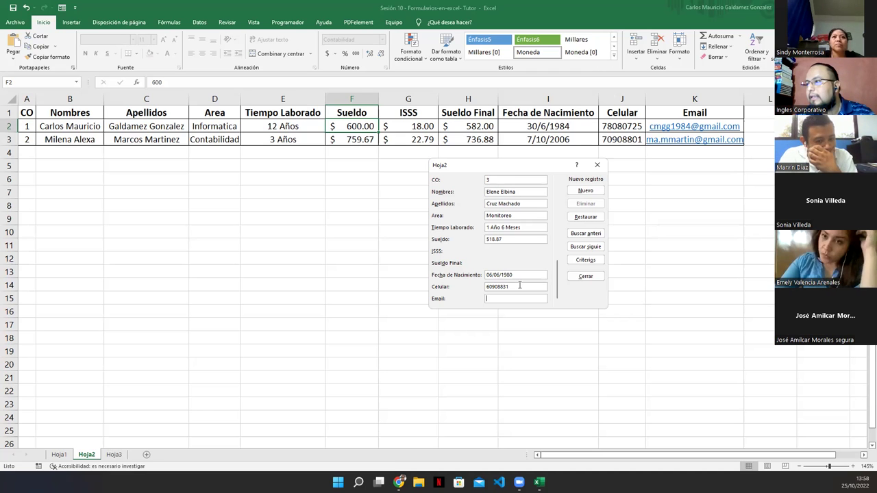
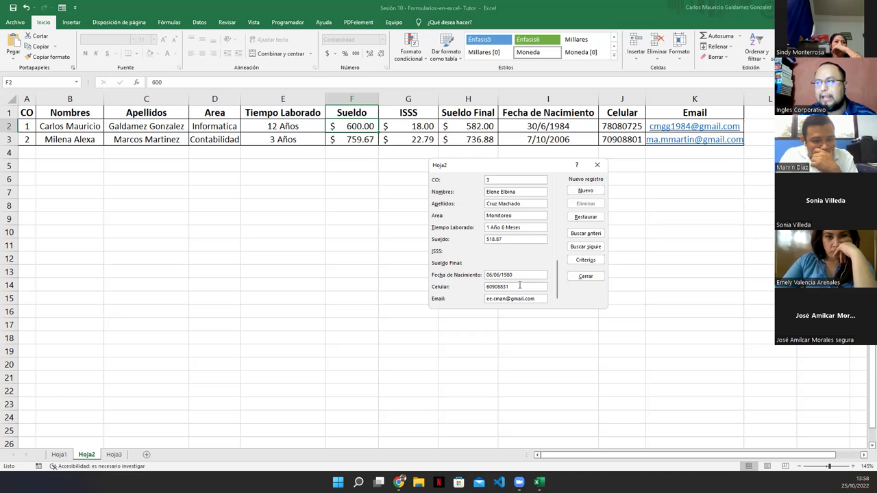
key("Return")
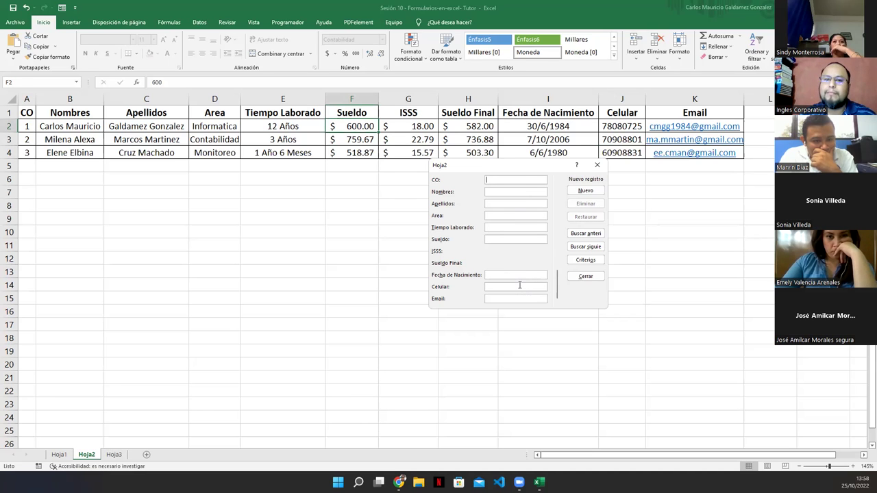
Browse through records three, two and one in the form, then close it.
left_click_drag(507, 170, 505, 187)
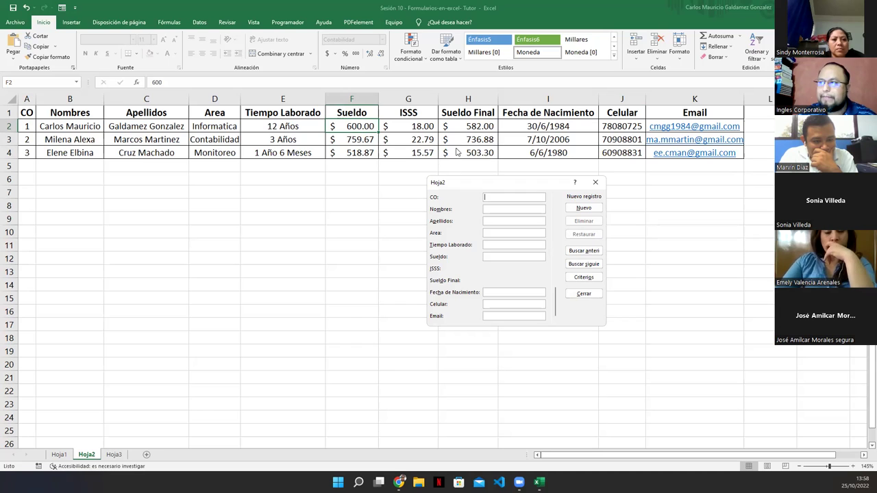
left_click(581, 263)
left_click(582, 251)
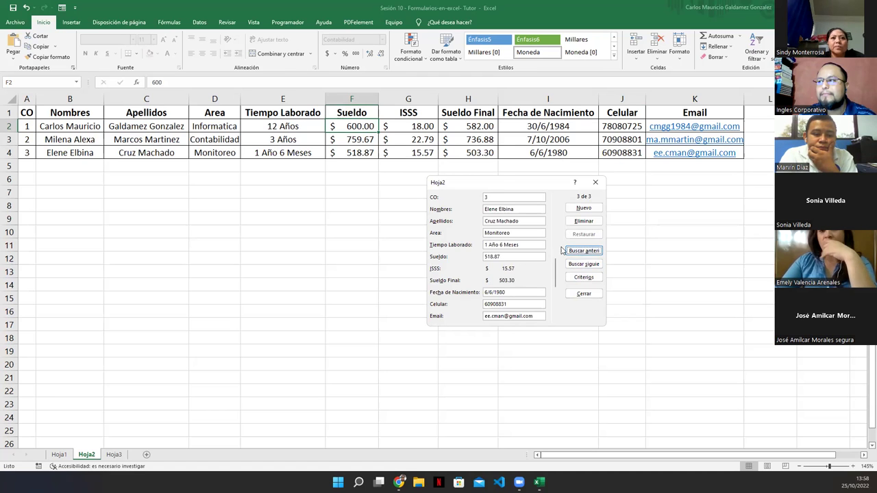
left_click(574, 252)
left_click(574, 254)
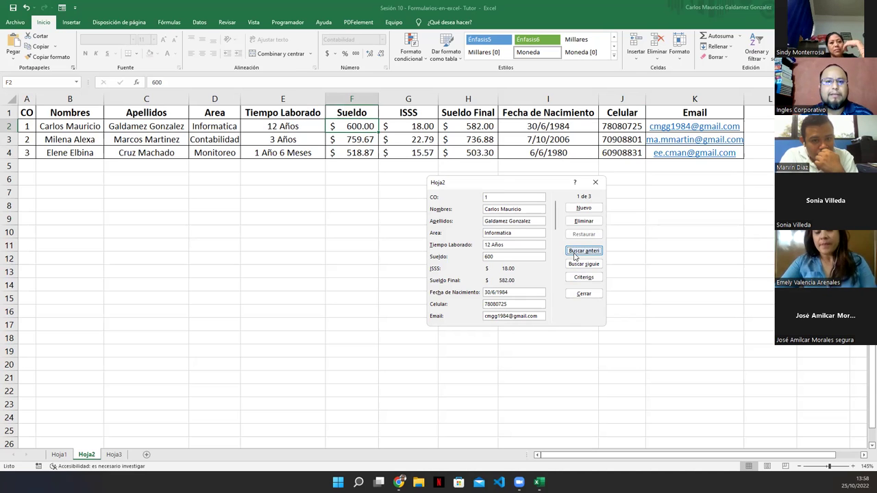
left_click(595, 182)
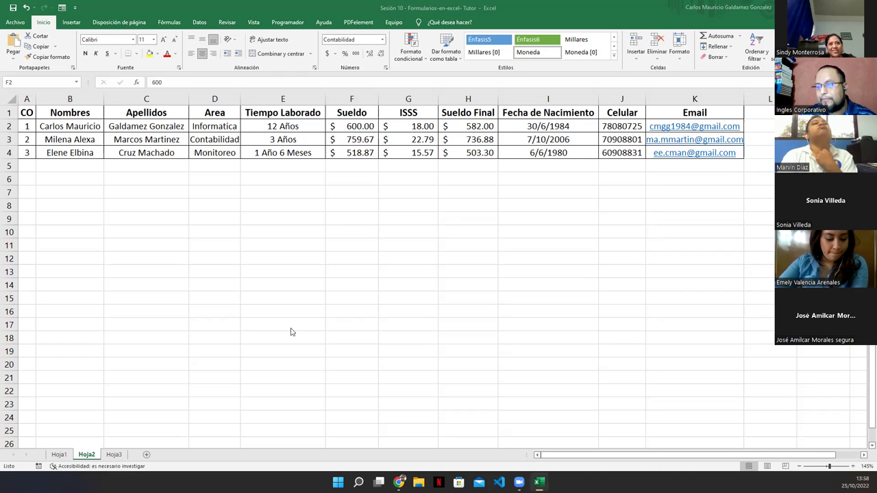
On Hoja3, delete the sample record rows 3 and 4.
left_click(114, 455)
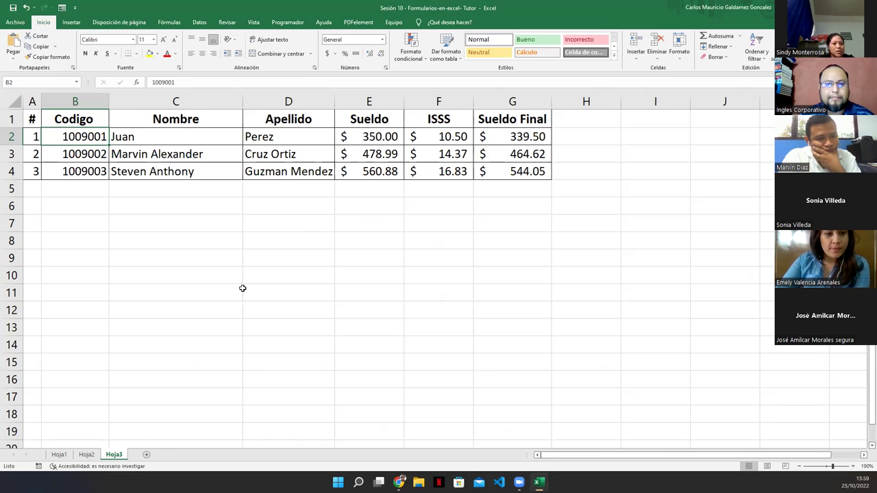
left_click_drag(31, 140, 258, 173)
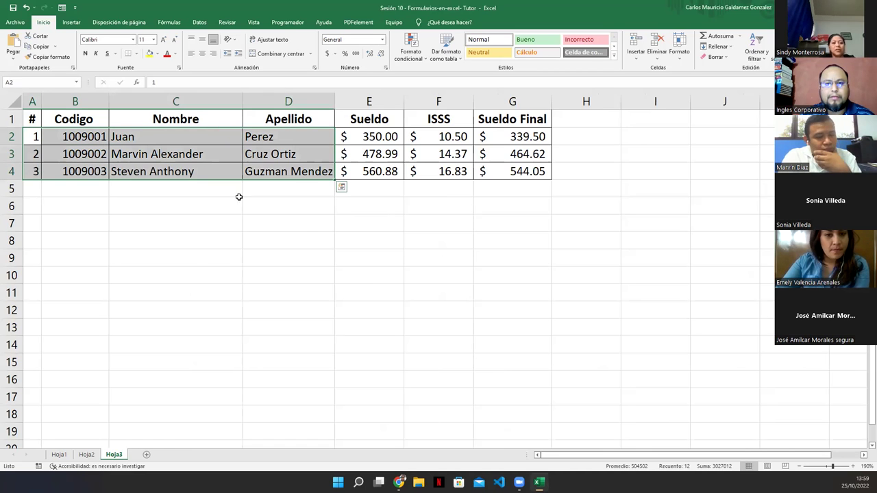
left_click_drag(11, 155, 11, 172)
right_click(11, 173)
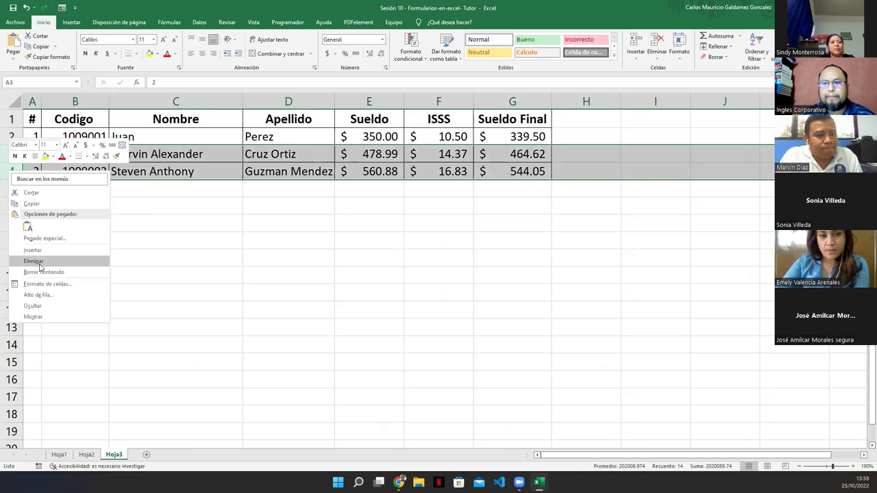
left_click(40, 262)
Clear the contents of the remaining record in row 2.
left_click(55, 169)
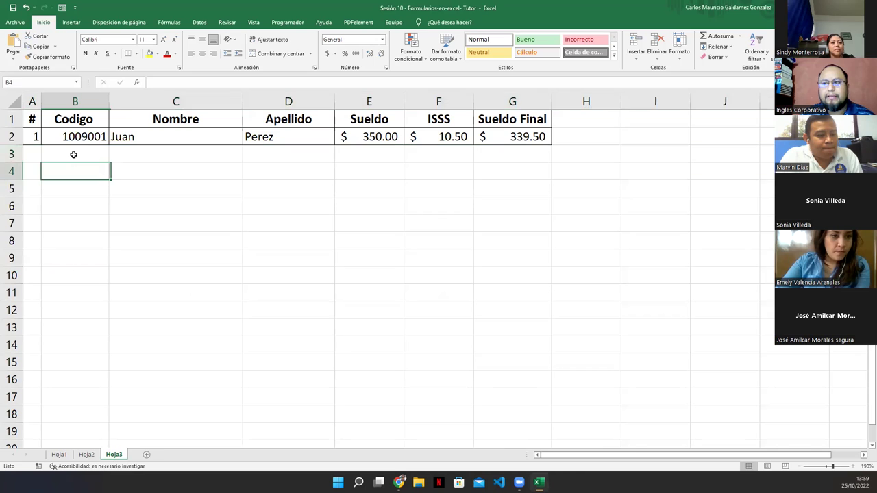
left_click_drag(38, 137, 528, 137)
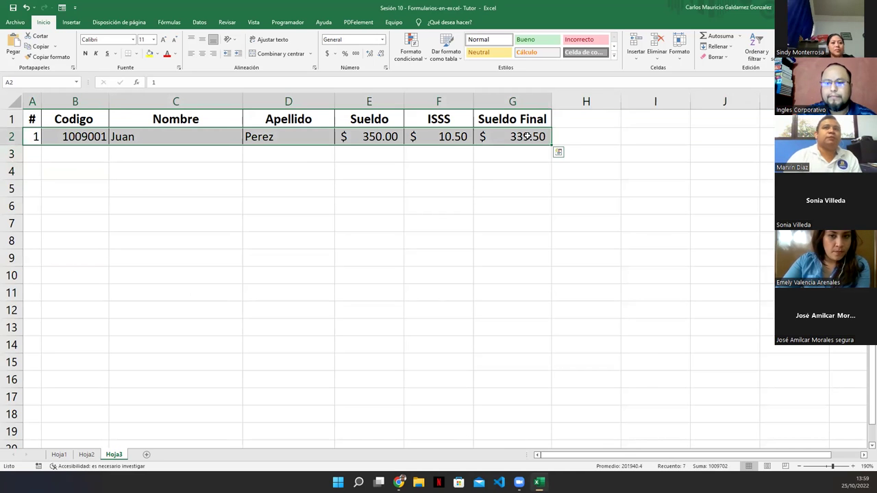
key("Delete")
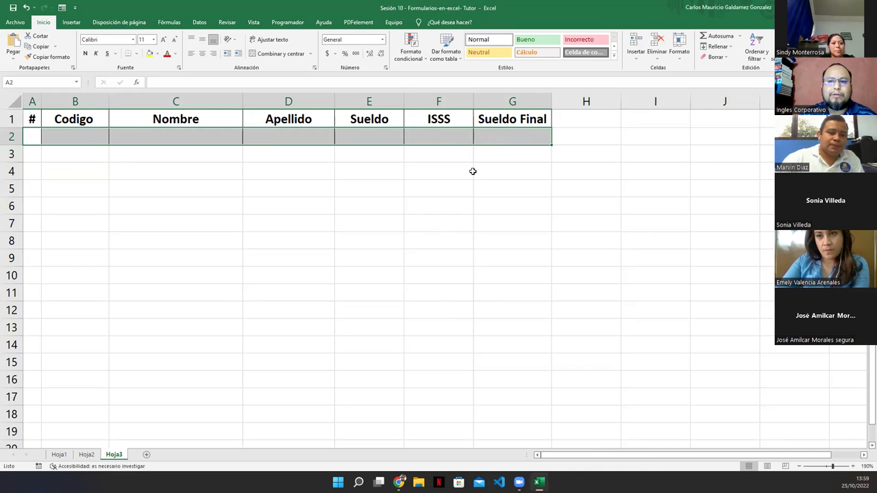
Insert two columns before Sueldo Final, headed AFP in G1 and FSV in H1.
right_click(491, 102)
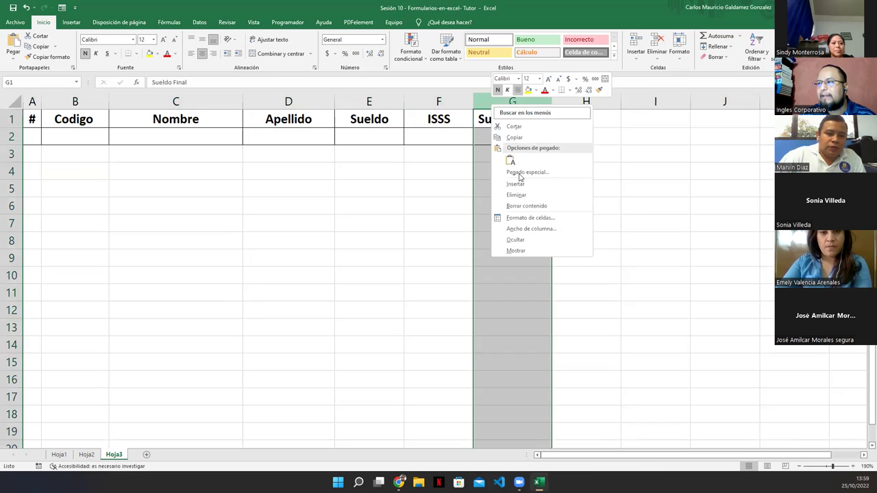
left_click(522, 185)
right_click(558, 103)
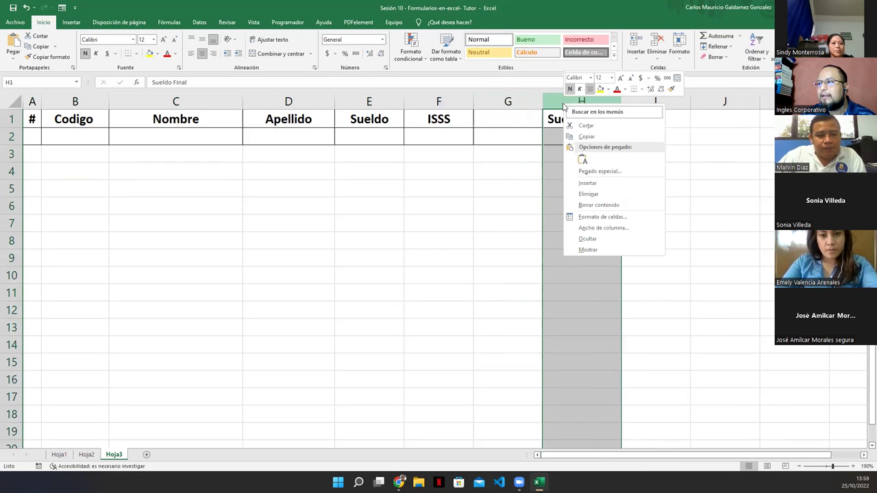
left_click(585, 187)
left_click(499, 122)
type("AFP")
key("Tab")
type("FSV")
key("Return")
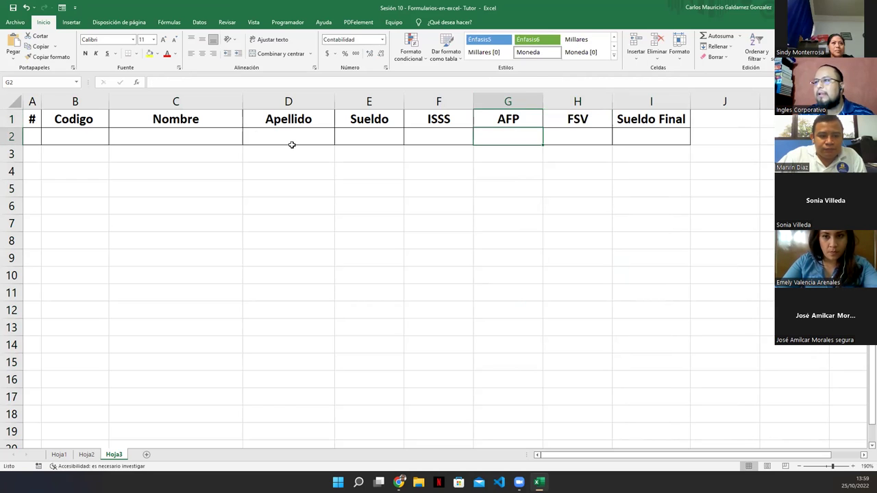
Select the table range A1:I2, then the row-2 deduction cells, ending on F2.
left_click(36, 120)
left_click_drag(48, 120, 628, 136)
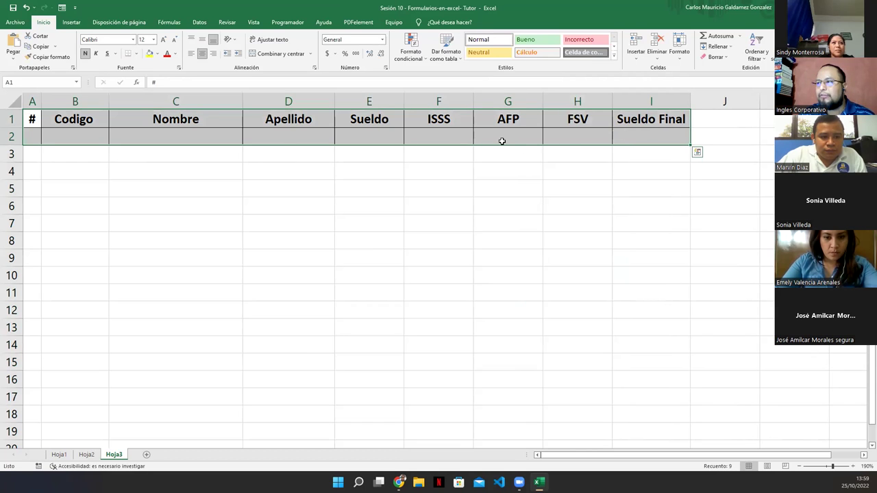
left_click(498, 139)
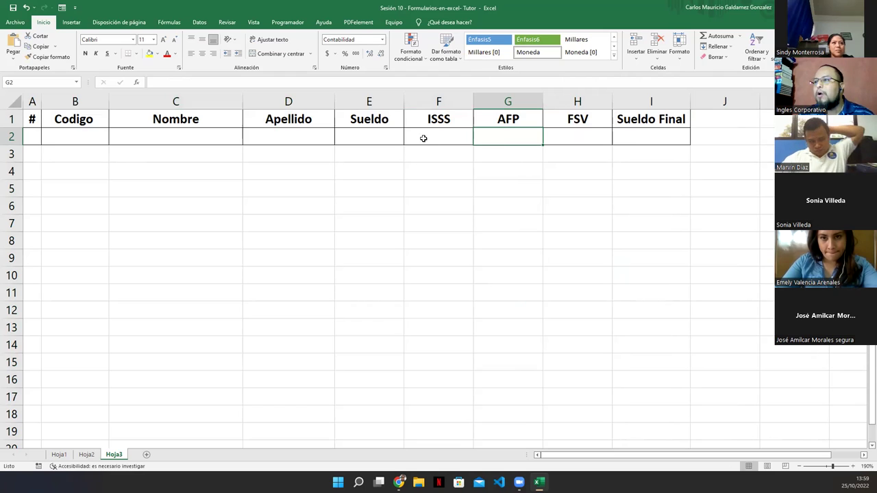
left_click_drag(443, 136, 634, 132)
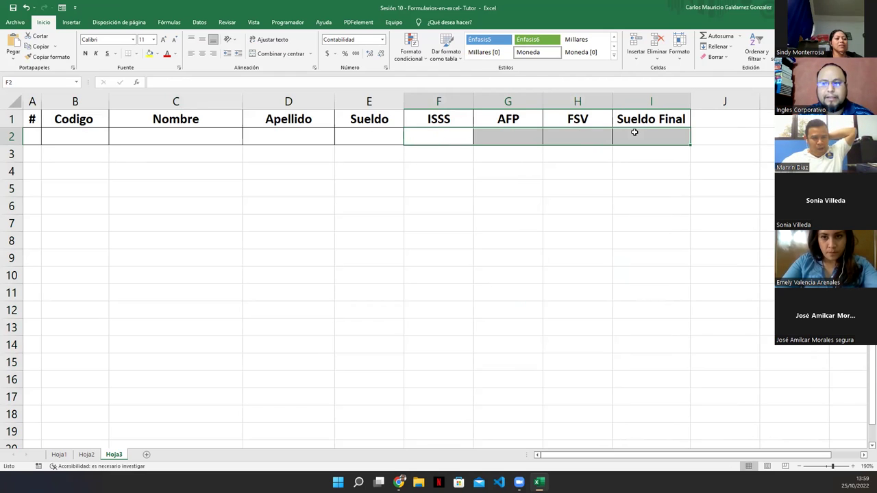
left_click(435, 137)
Enter the ISSS formula =E2*3% in F2.
type("=")
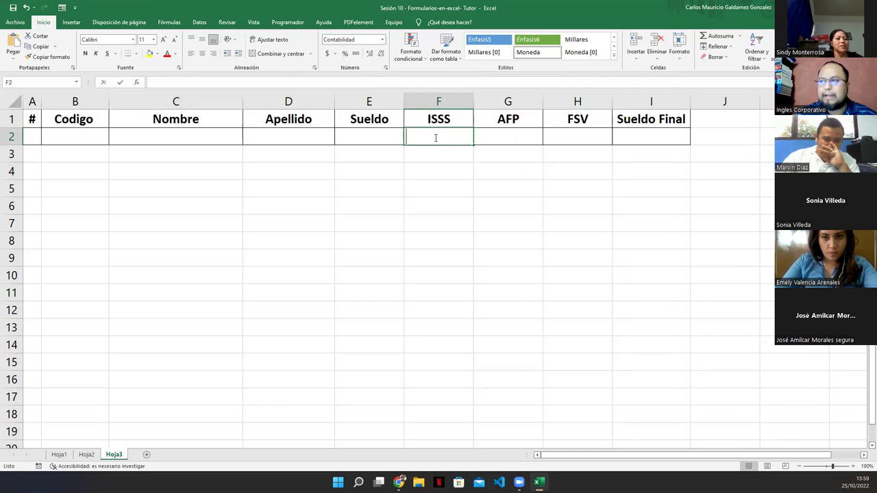
key("Left")
key("BackSpace")
key("BackSpace")
type("*3%")
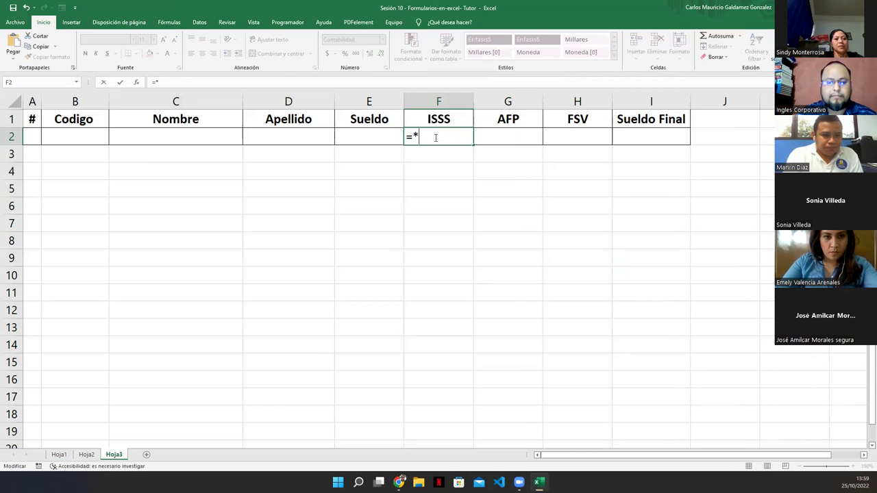
key("Return")
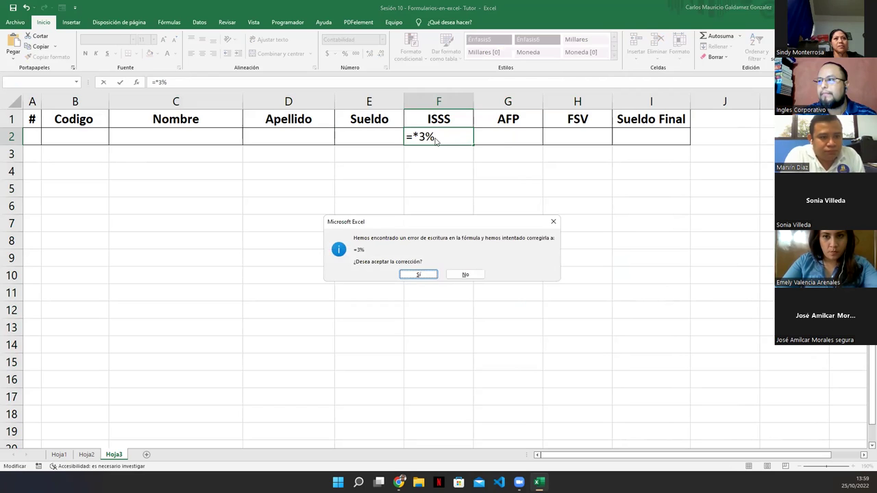
key("Return")
left_click(436, 138)
double_click(435, 138)
key("Left")
key("Left")
key("Left")
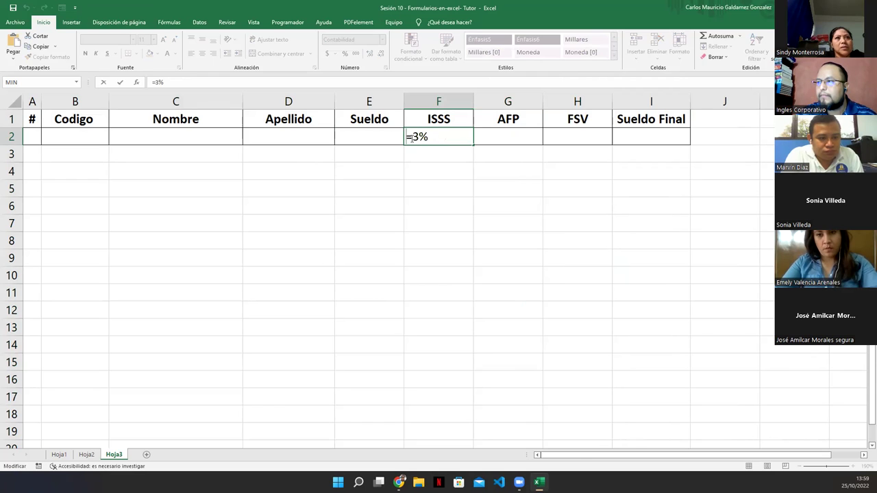
left_click(355, 131)
type("*")
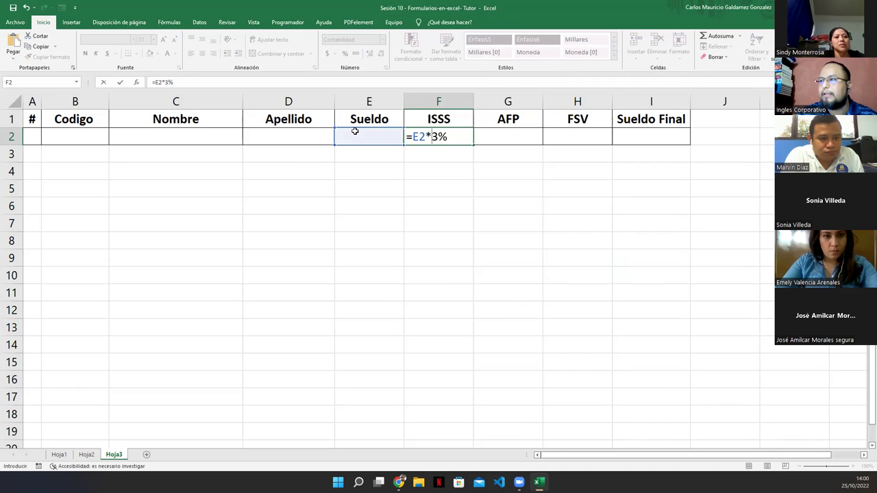
key("Return")
key("Up")
Enter the AFP formula =E2*7.25% in G2.
key("Right")
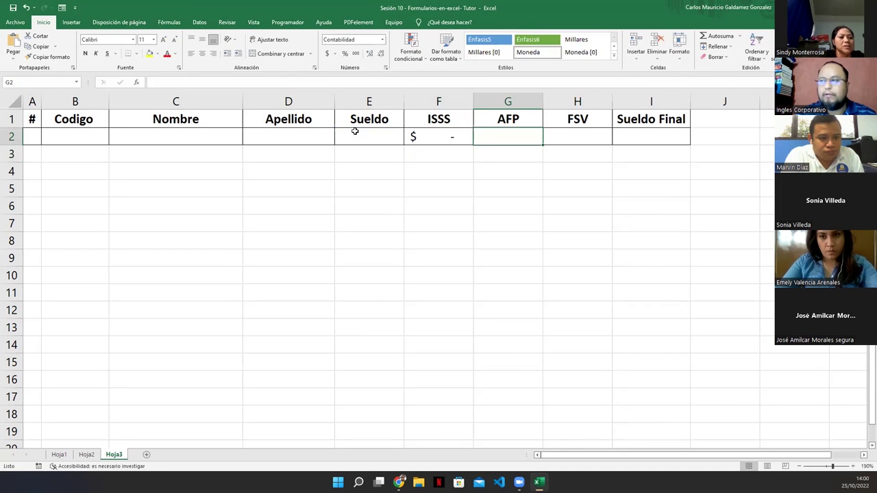
type("=")
left_click(355, 131)
type("*7")
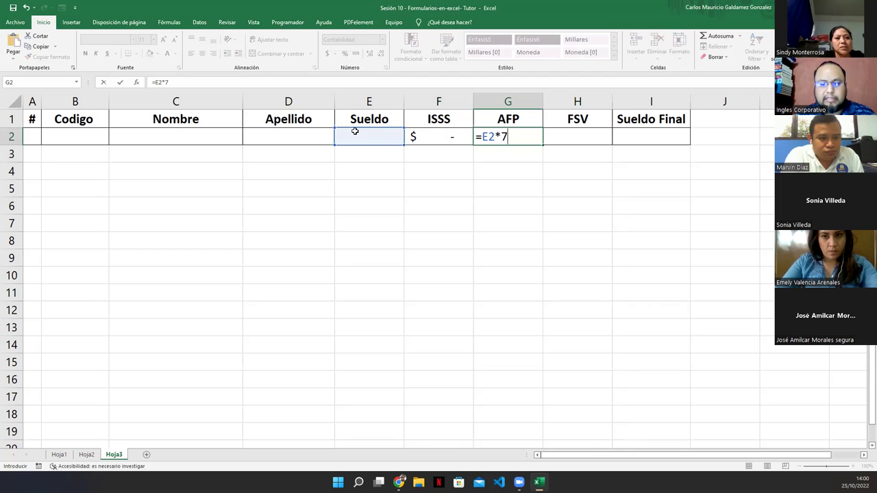
type(".25%")
key("Tab")
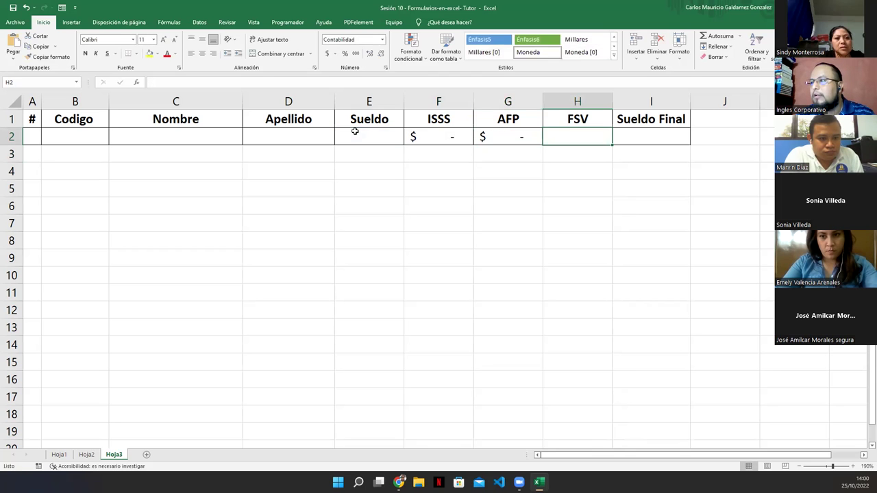
Enter the FSV formula =E2*8% in H2.
type("=")
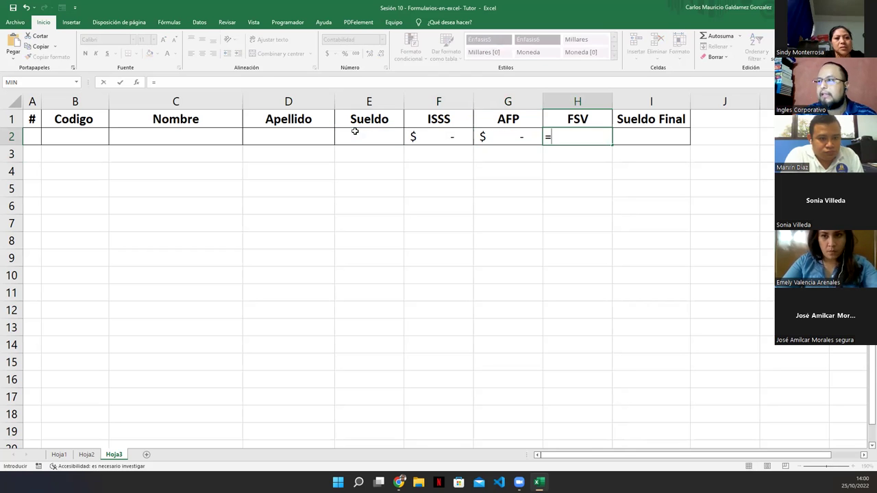
left_click(355, 131)
type("*")
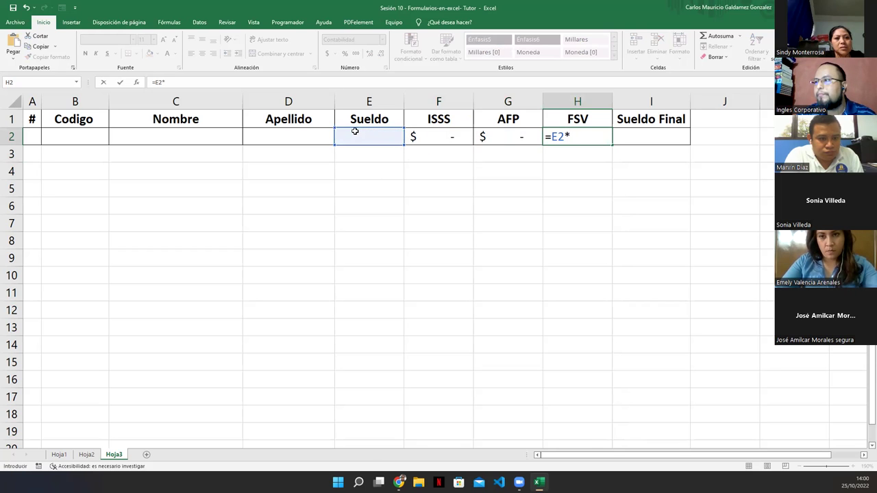
left_click(355, 131)
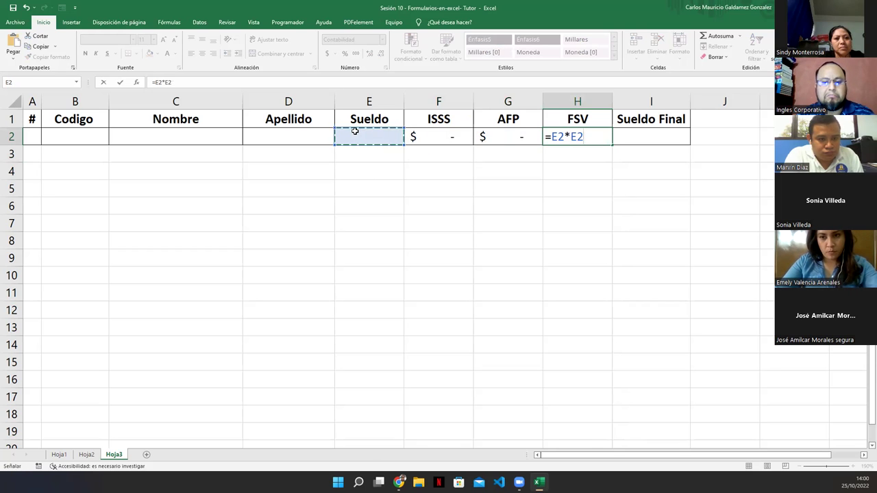
type("8")
key("BackSpace")
key("BackSpace")
key("BackSpace")
type("8%")
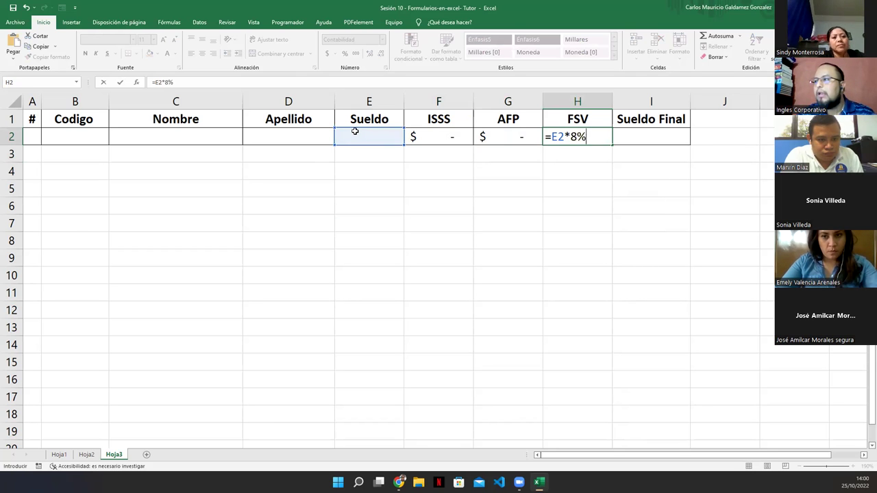
key("Tab")
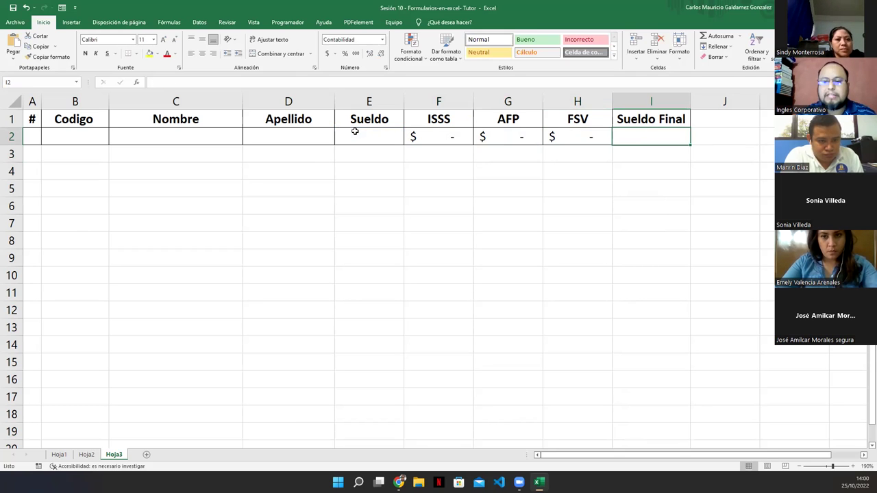
type("=")
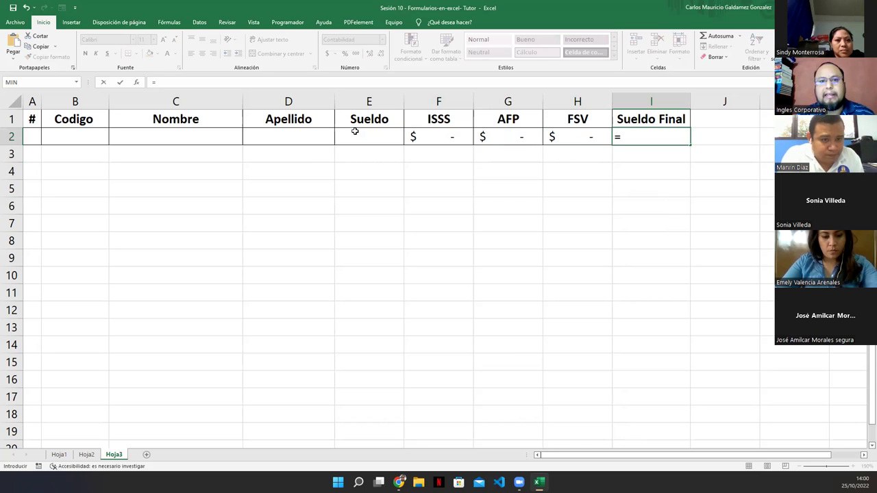
Enter =E2-(SUMA(F2:H2)) in I2, then open the table's data form with Alt+4.
key("Left")
key("Left")
key("Left")
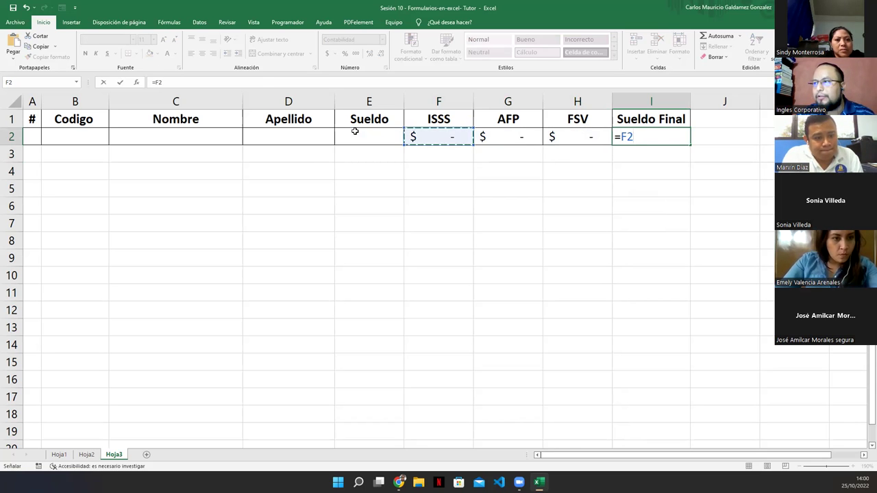
key("Left")
type("-(suma(")
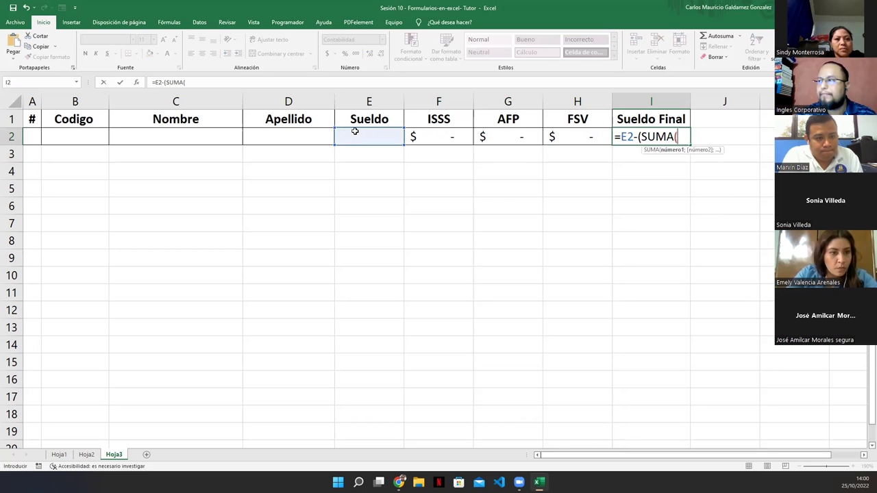
left_click_drag(440, 137, 552, 136)
type(")")
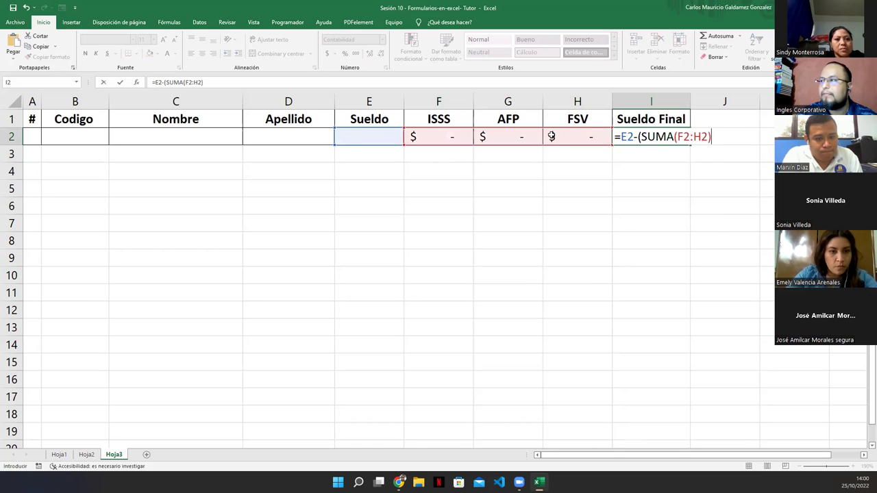
type(")")
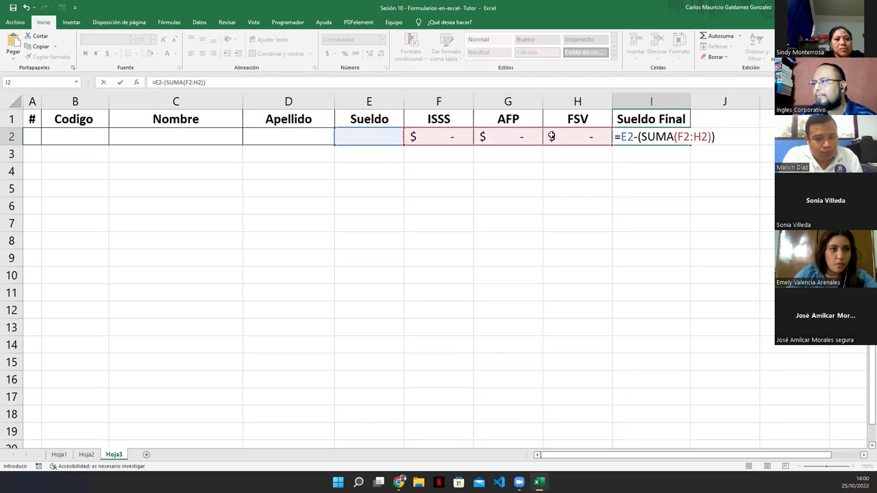
key("Return")
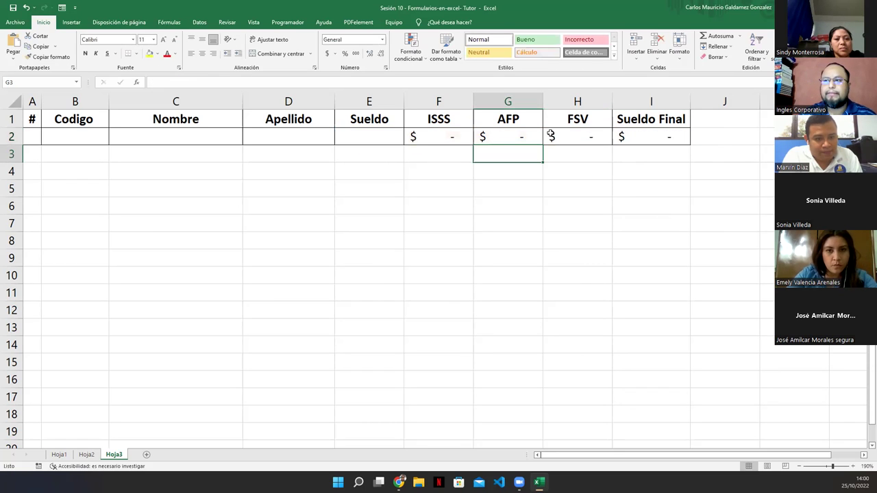
left_click(307, 137)
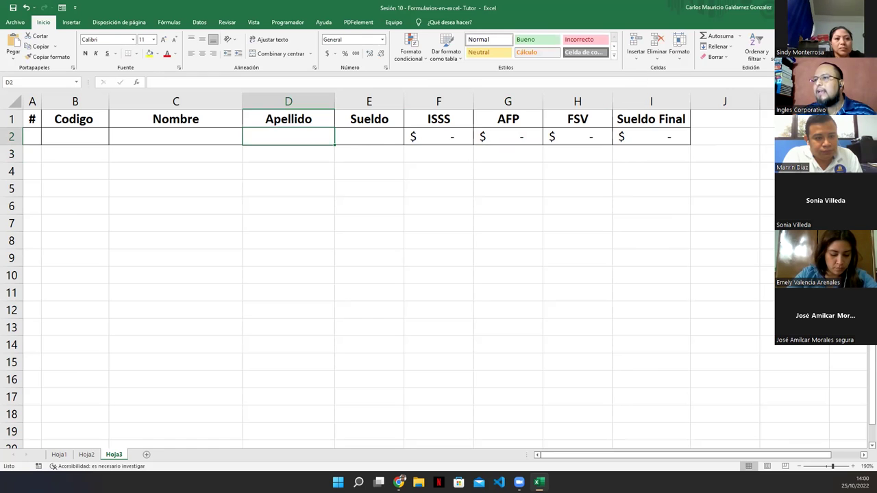
key("alt+4")
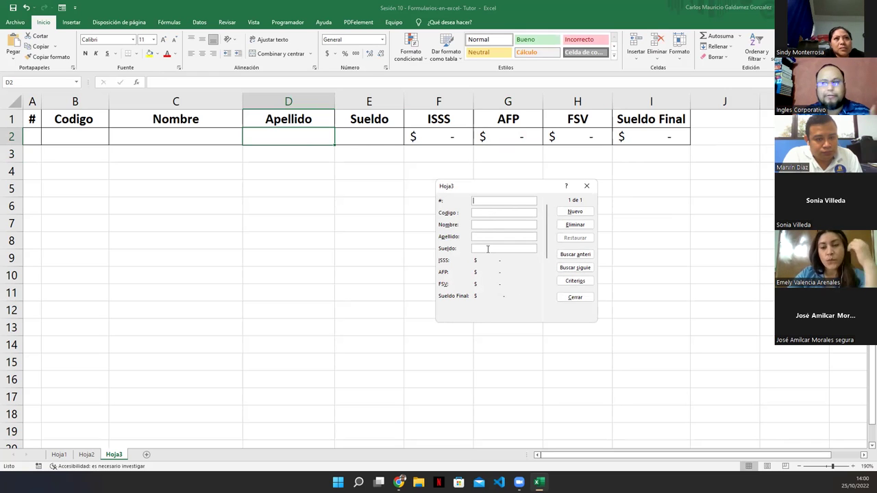
In the data form, enter # 1 and the employee code.
type("1")
left_click(484, 212)
type("Juan")
key("Tab")
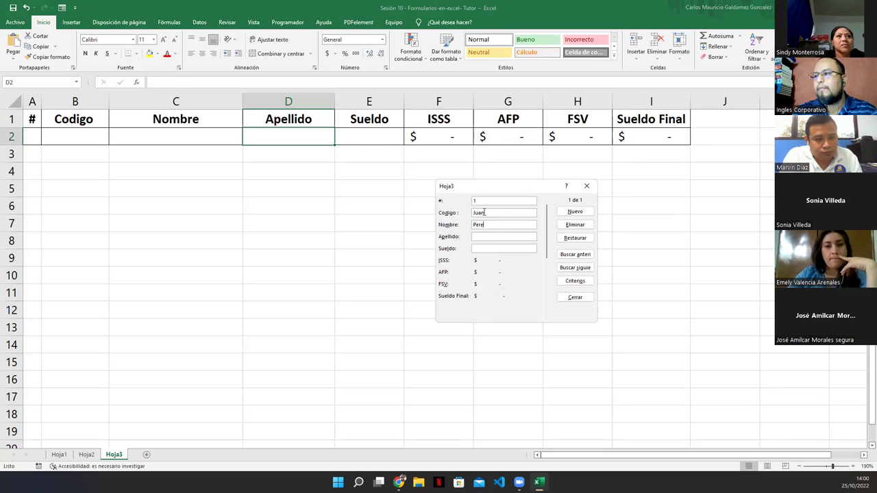
double_click(484, 212)
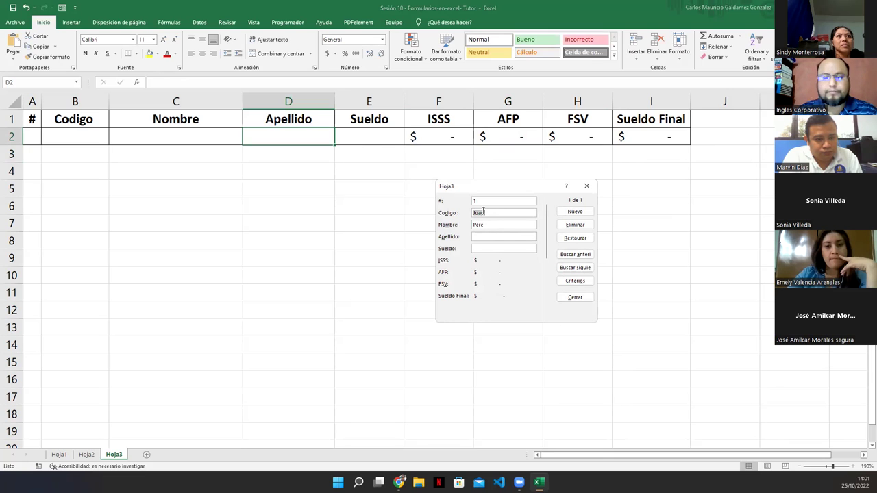
type("JP0001")
key("Tab")
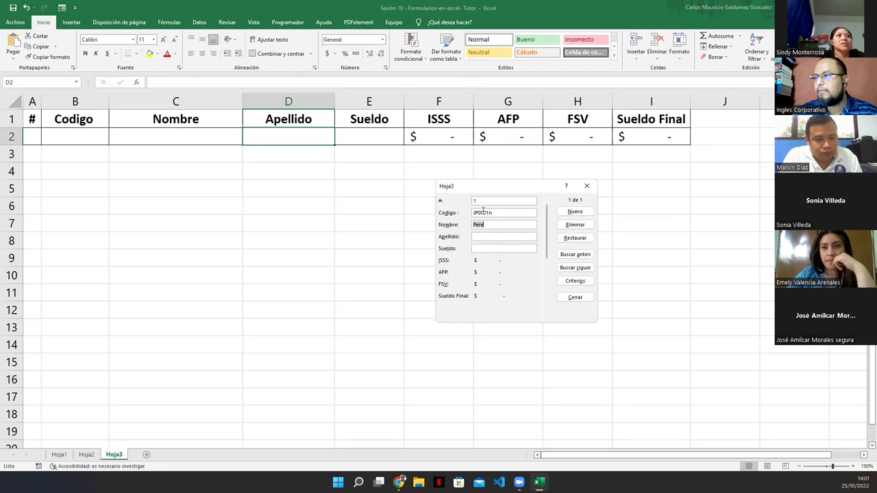
Enter the employee's first and last names and Sueldo 500, then save the record.
type("Juan")
key("Tab")
type("Perez")
key("Tab")
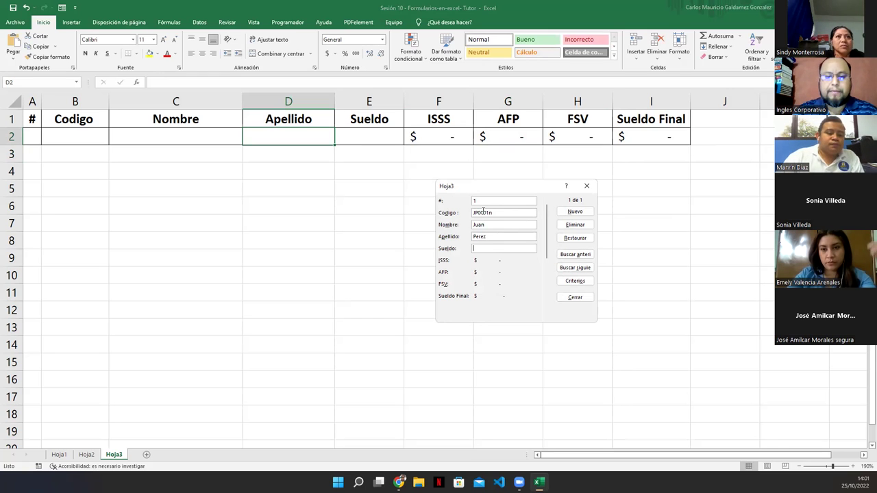
type("500")
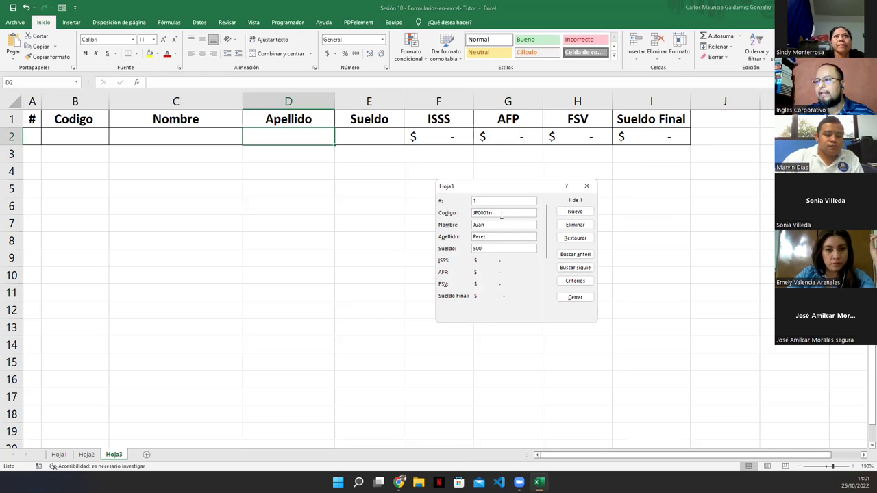
left_click(507, 212)
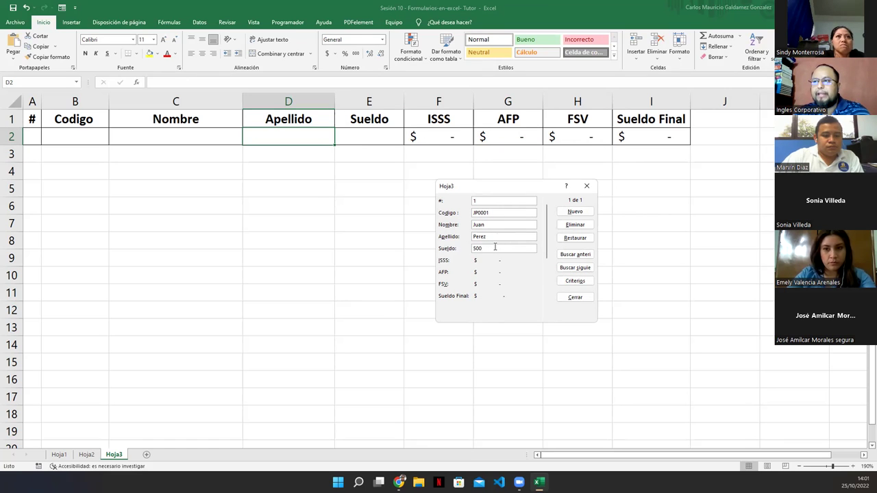
key("Return")
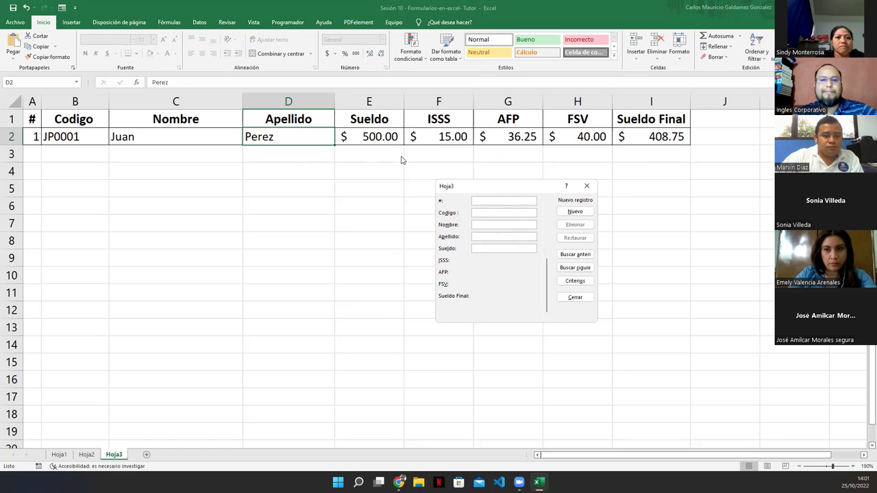
Recall the saved record in the form, close the form, and switch to the practice slide.
left_click(570, 254)
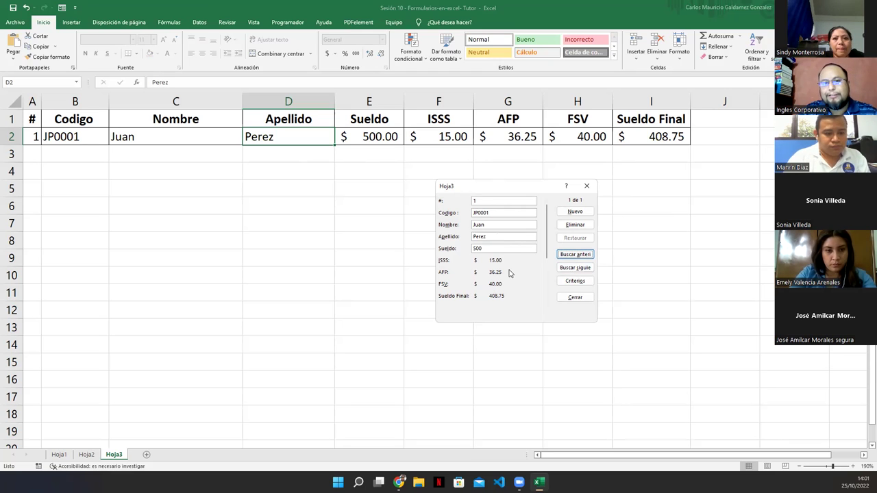
left_click_drag(517, 187, 592, 250)
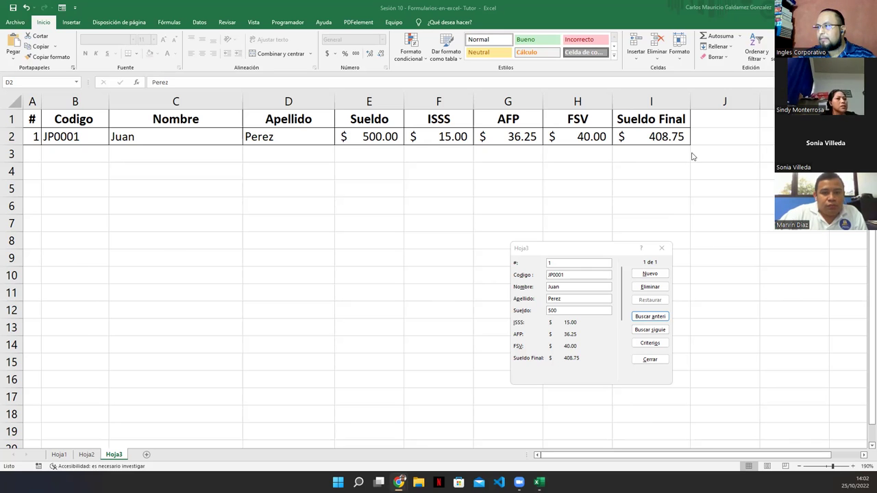
left_click(661, 248)
key("alt+Tab")
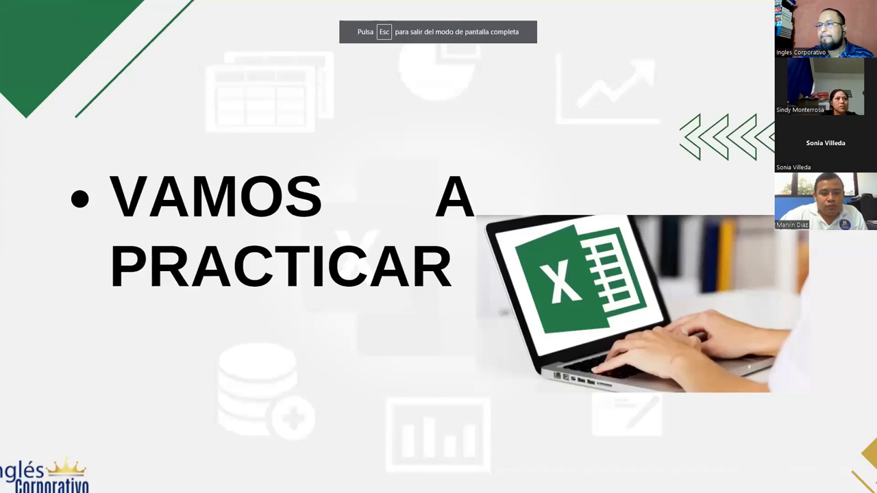